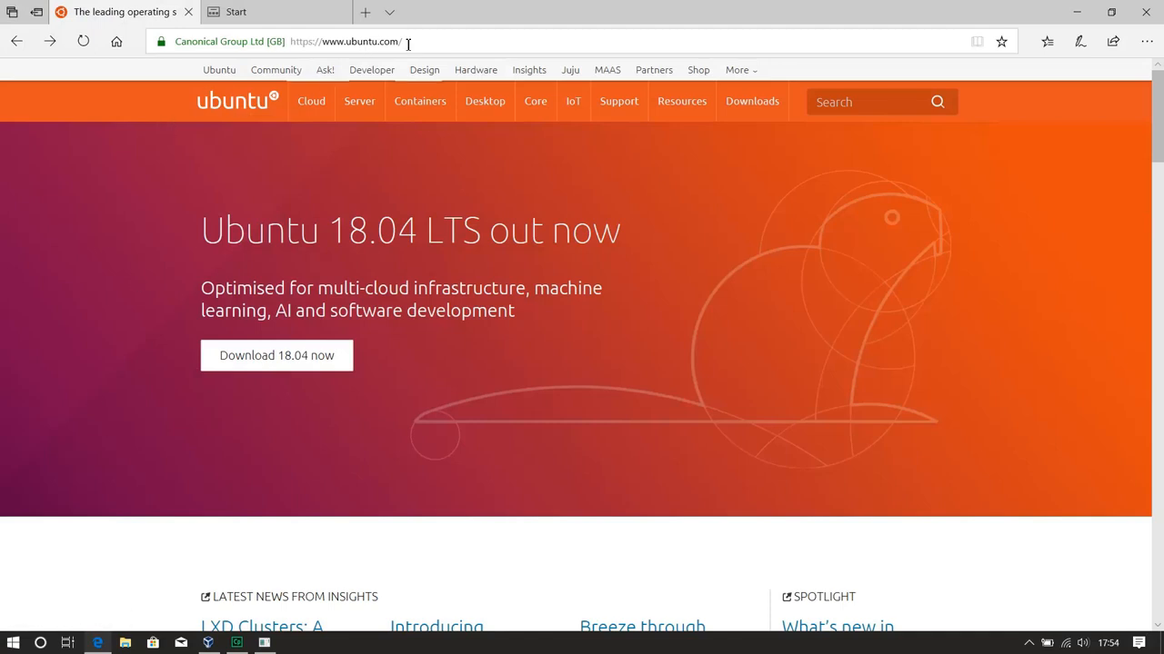
Download the Ubuntu 18.04 LTS desktop image from the Ubuntu website, skipping the contribution
{"action": "left_click", "coordinate": [311, 362]}
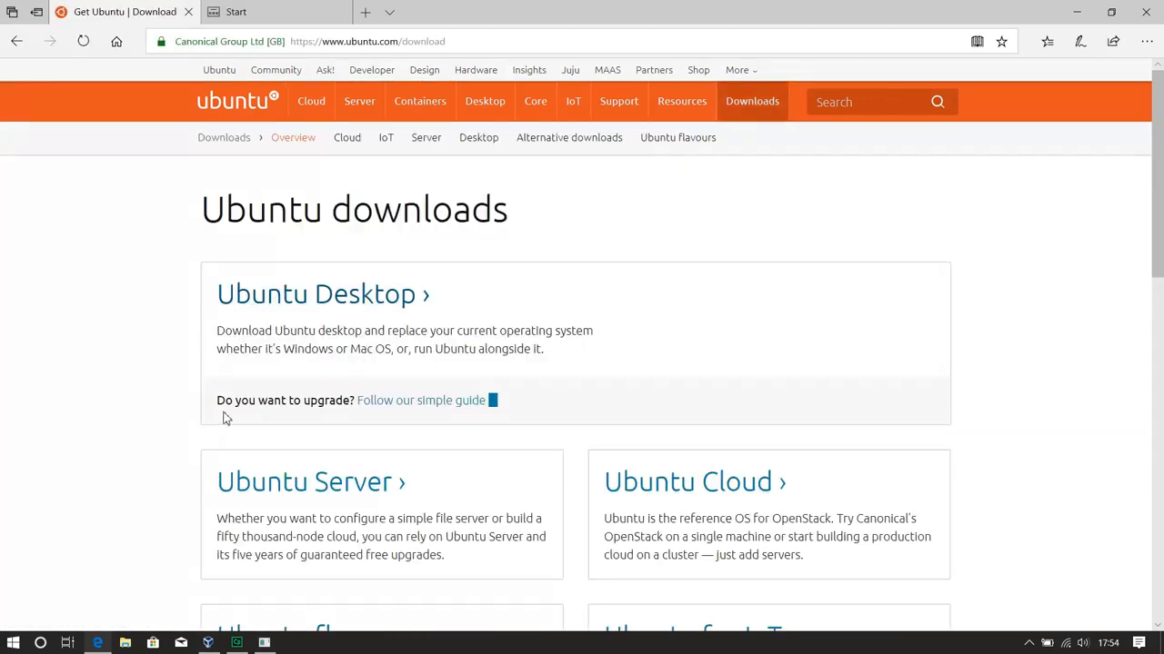
{"action": "left_click", "coordinate": [332, 303]}
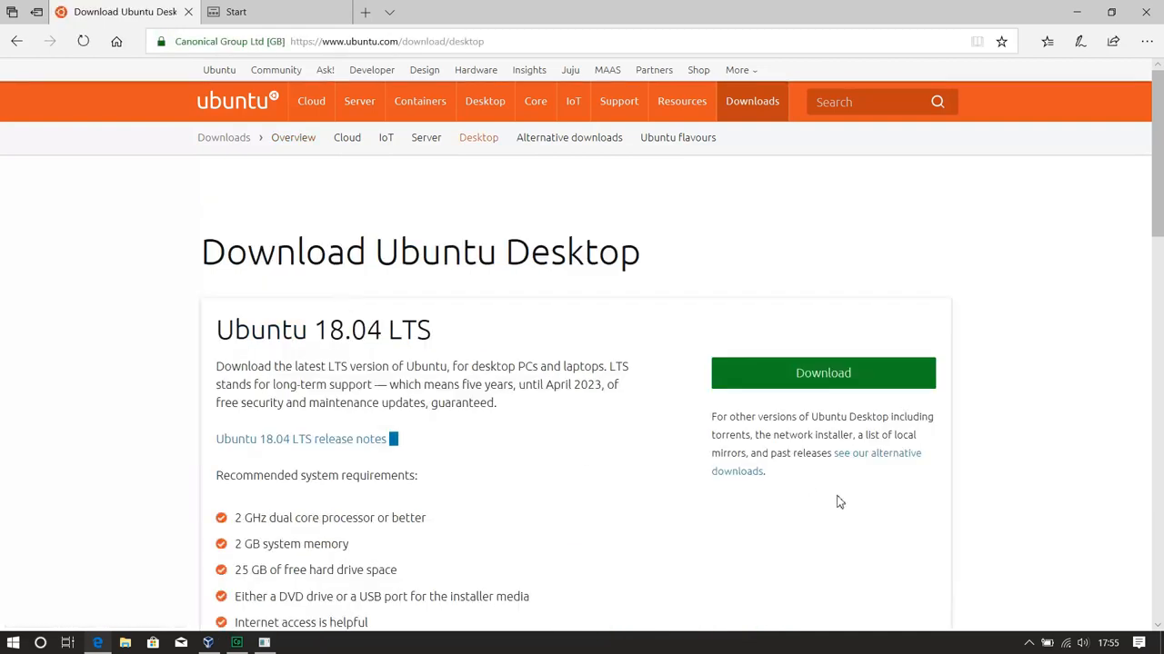
{"action": "left_click", "coordinate": [825, 377]}
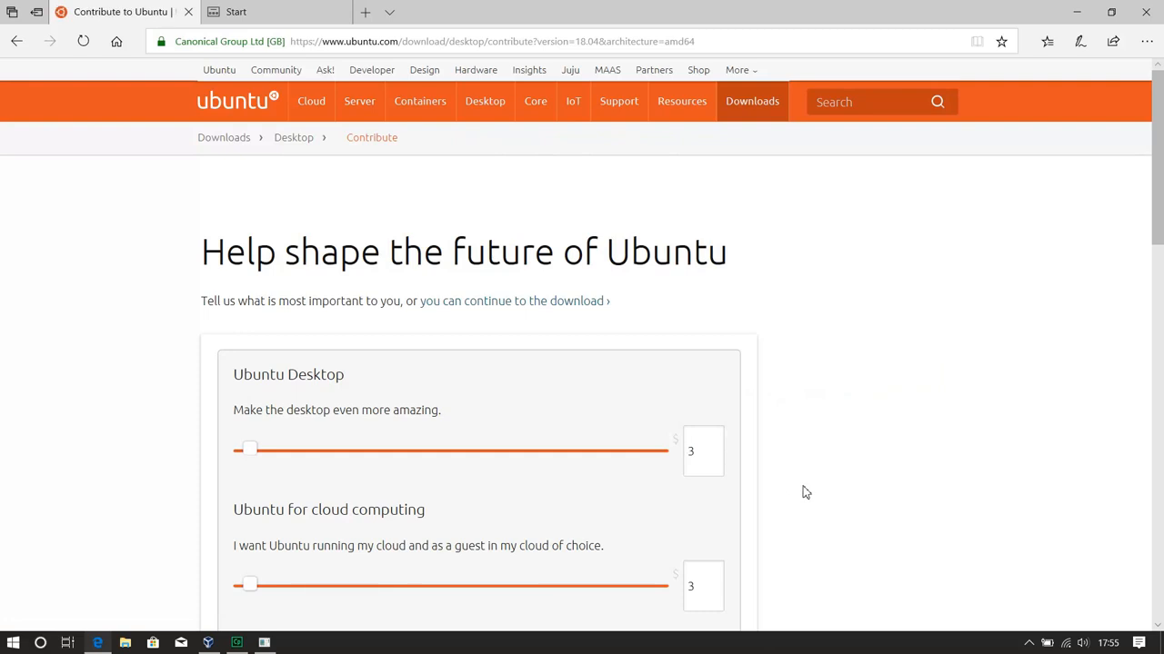
{"action": "scroll", "coordinate": [802, 491], "scroll_direction": "down", "scroll_amount": 10}
{"action": "scroll", "coordinate": [791, 482], "scroll_direction": "up", "scroll_amount": 5}
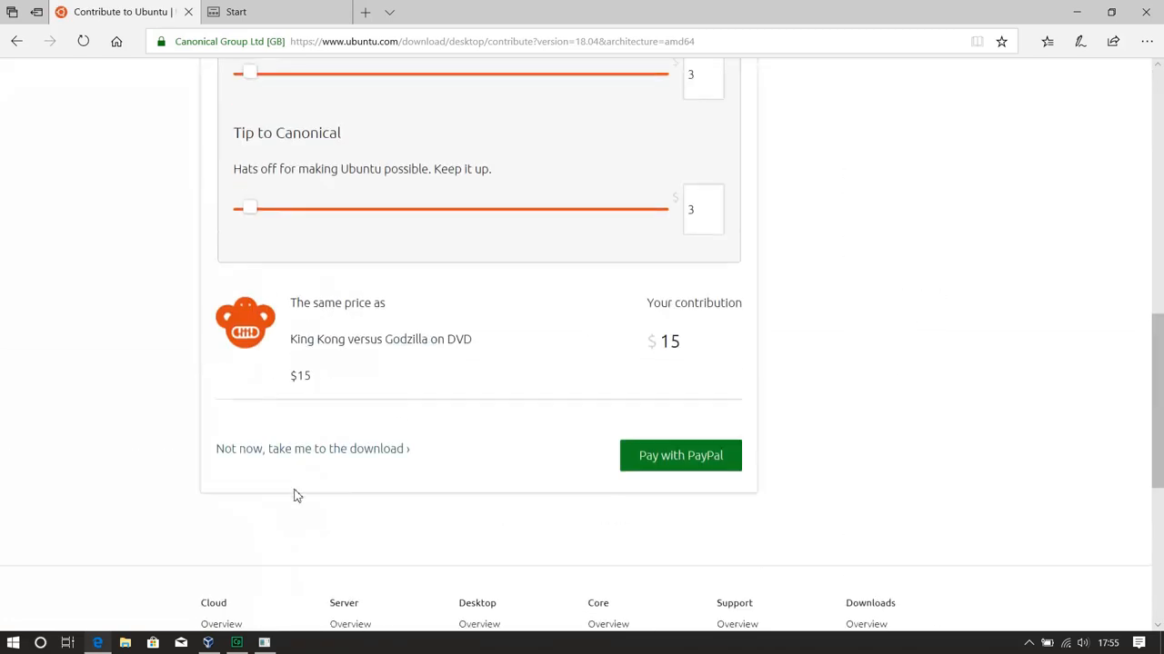
{"action": "left_click", "coordinate": [300, 449]}
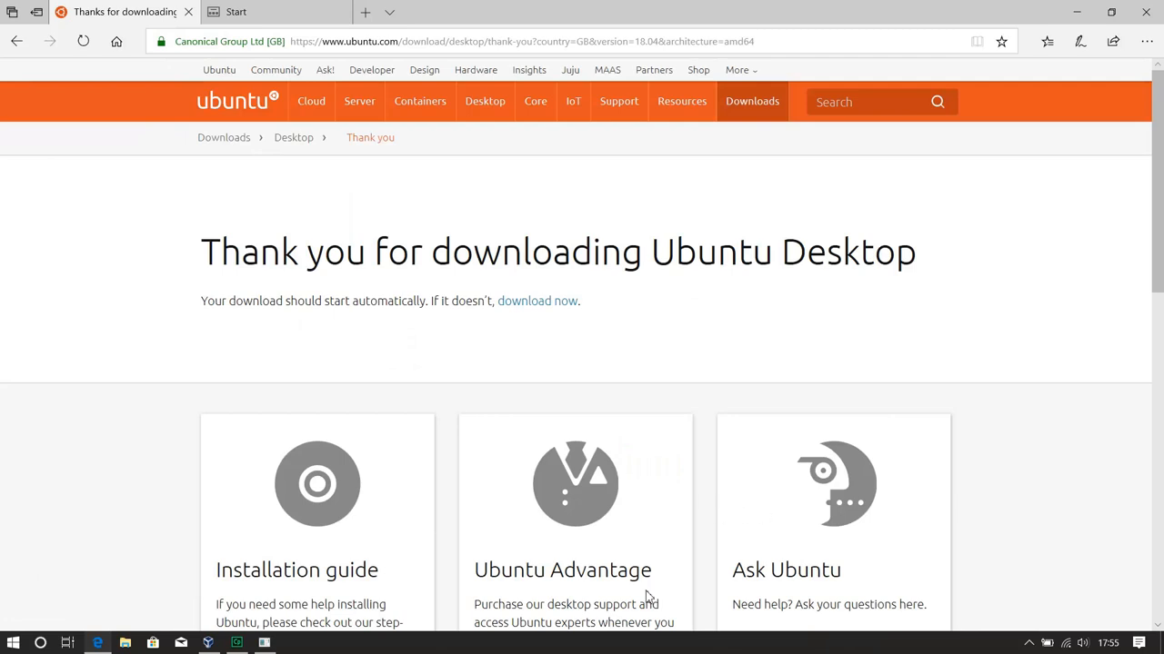
{"action": "left_click", "coordinate": [871, 612]}
Check the Windows version and the VirtualBox version in their About windows
{"action": "left_click", "coordinate": [264, 643]}
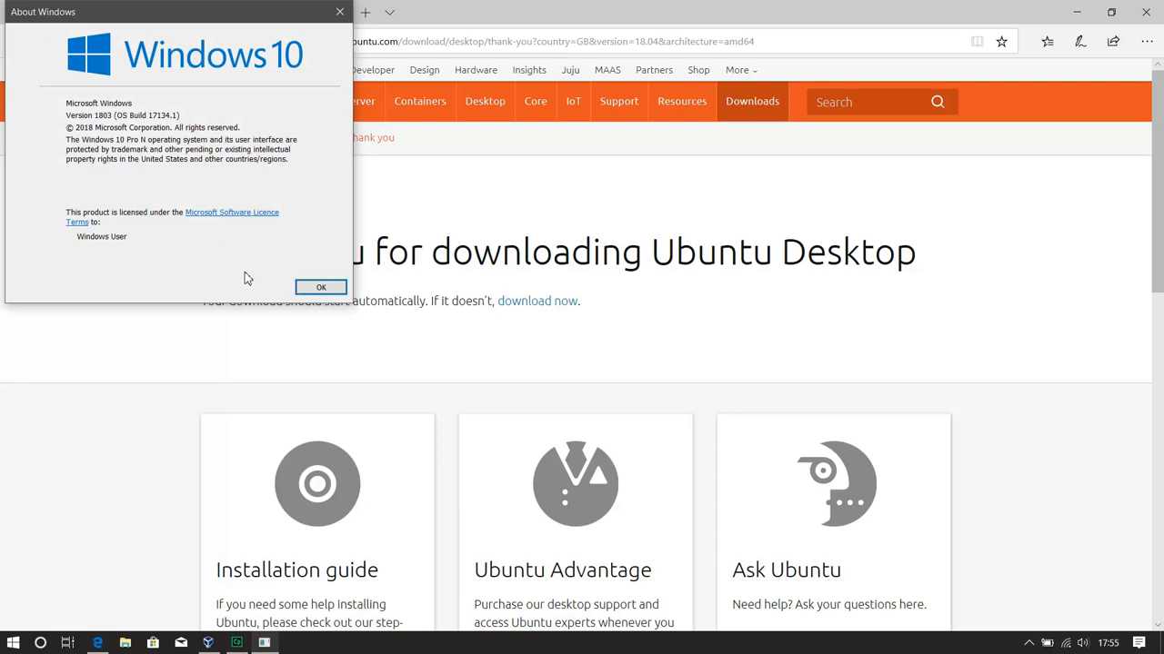
{"action": "left_click", "coordinate": [323, 287]}
{"action": "left_click", "coordinate": [208, 643]}
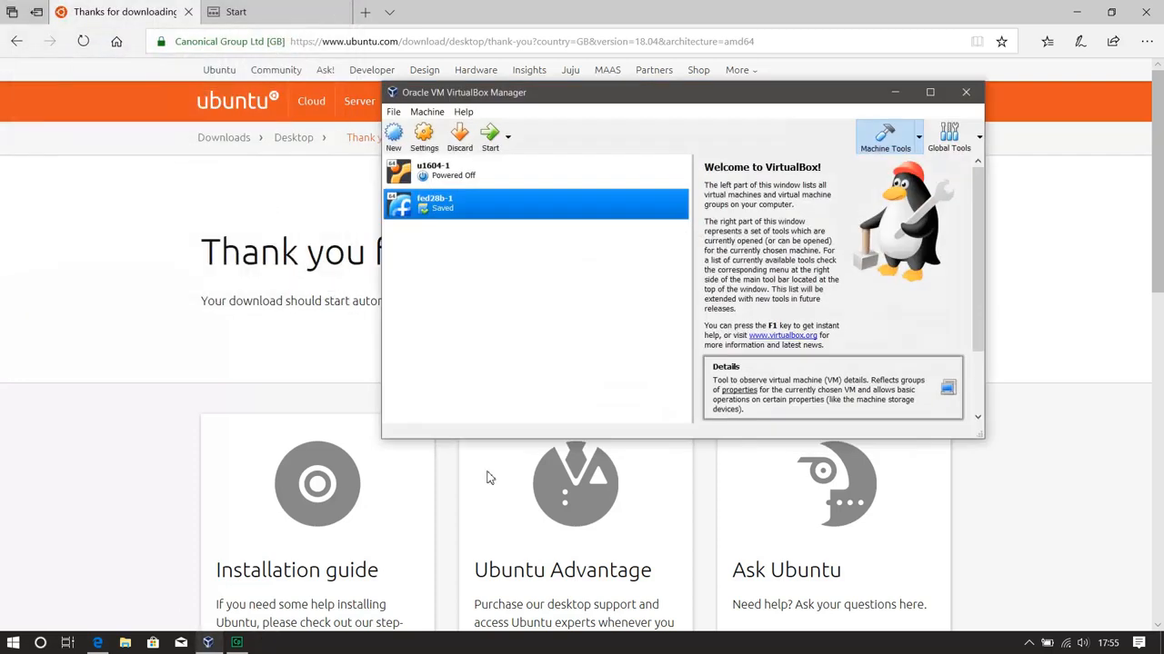
{"action": "left_click", "coordinate": [464, 112]}
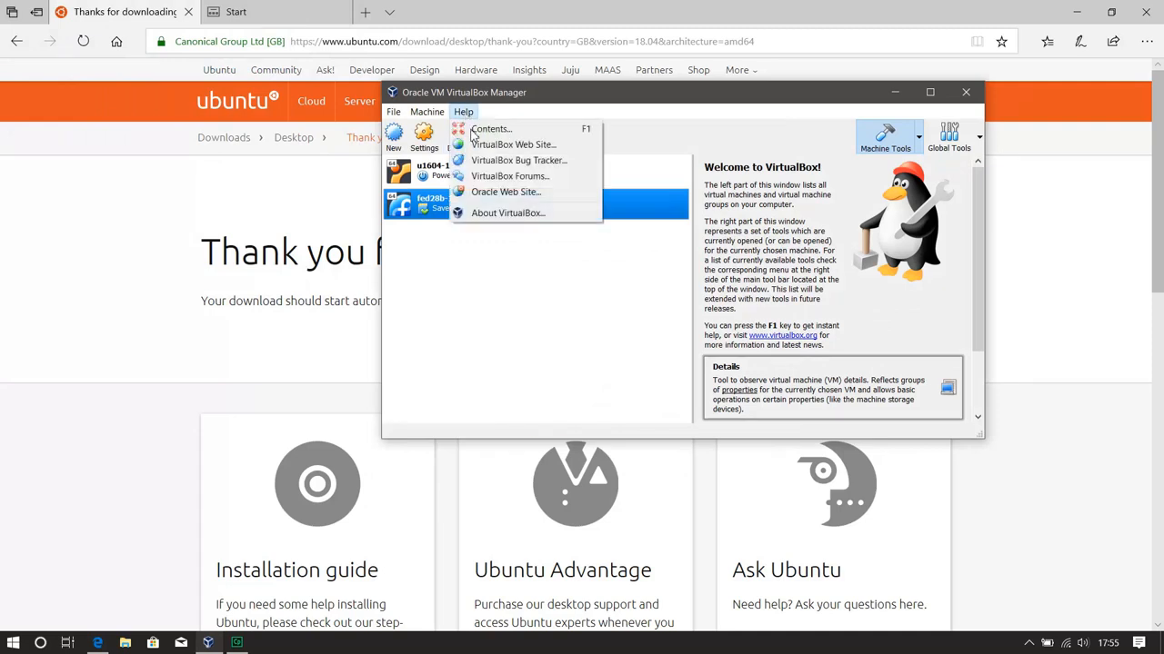
{"action": "left_click", "coordinate": [509, 213]}
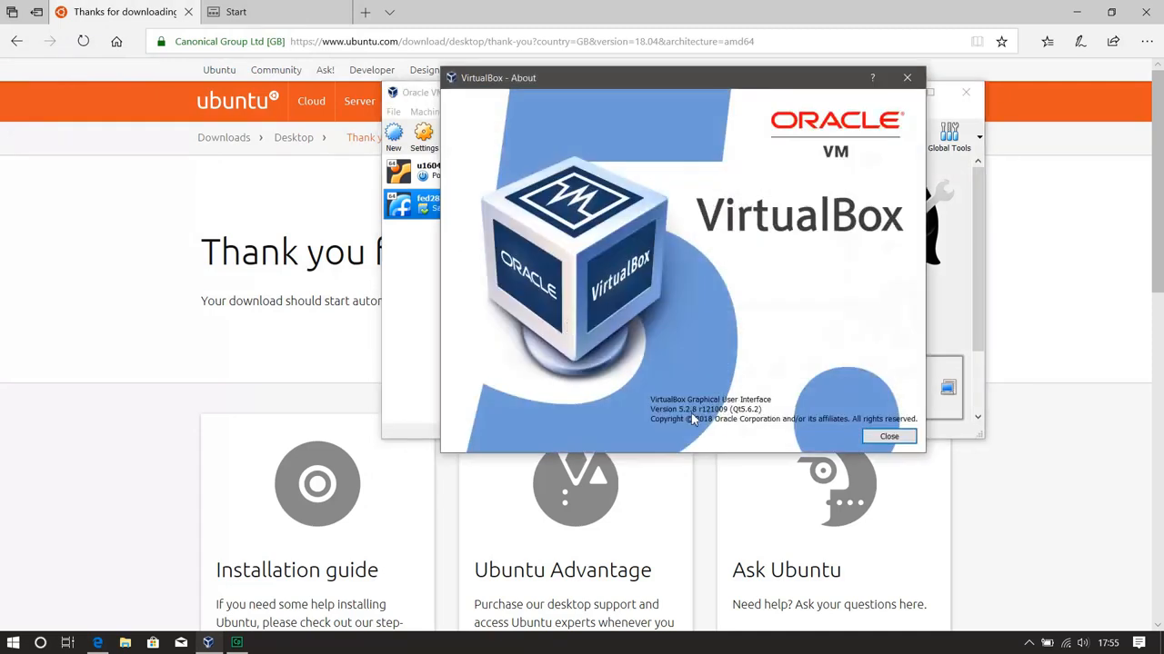
{"action": "left_click", "coordinate": [888, 436]}
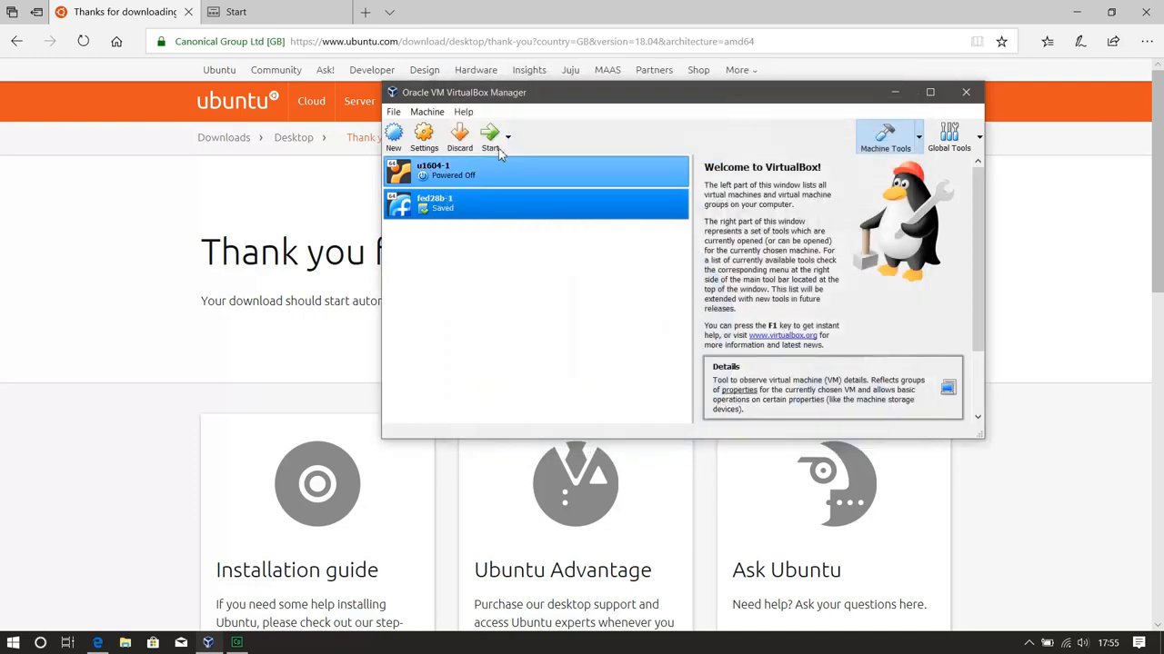
Set up a new virtual machine named u1804-1 with type Linux, version Ubuntu (64-bit) and 2048 MB of memory
{"action": "left_click", "coordinate": [393, 136]}
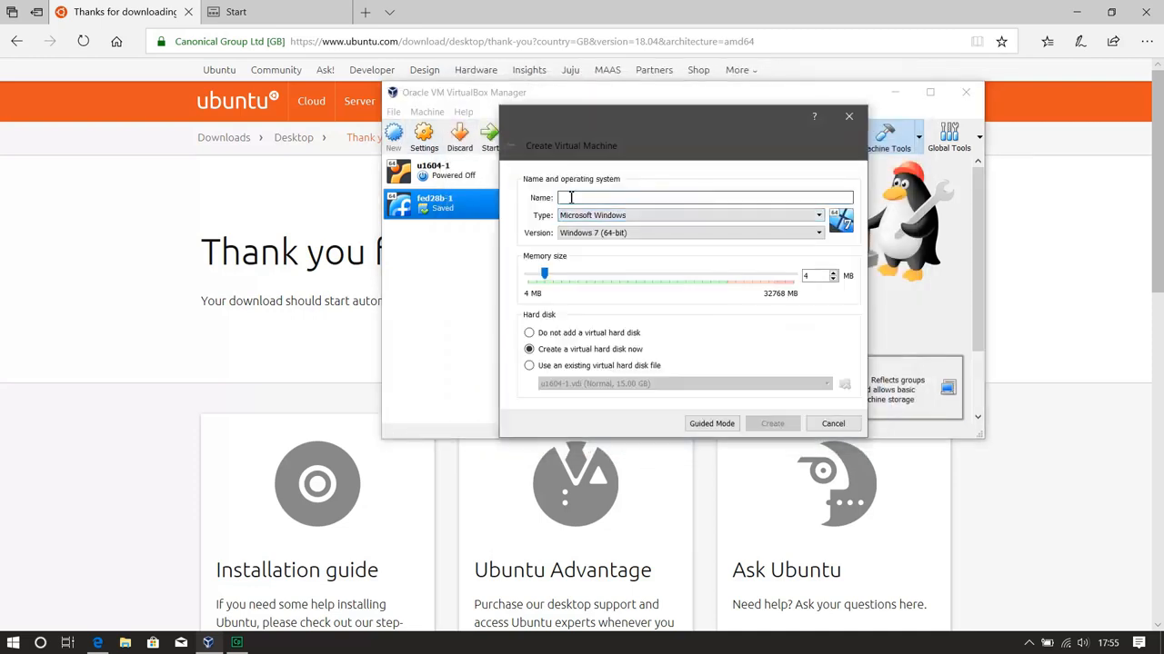
{"action": "type", "text": "u1804-1"}
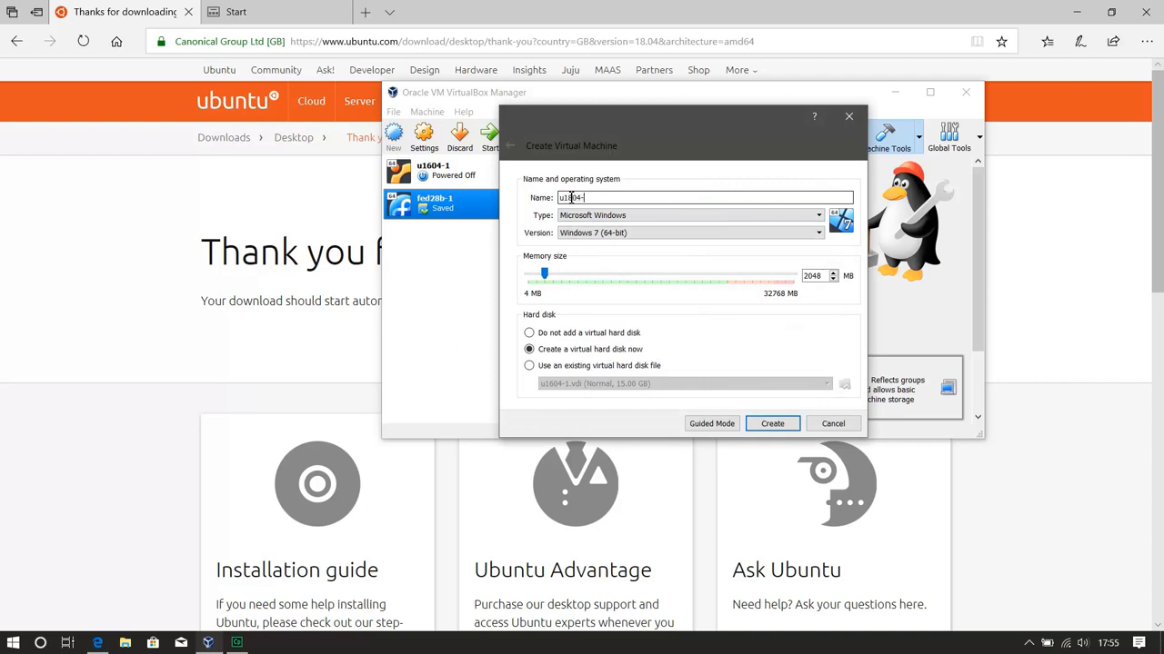
{"action": "left_click", "coordinate": [813, 215]}
{"action": "left_click", "coordinate": [576, 237]}
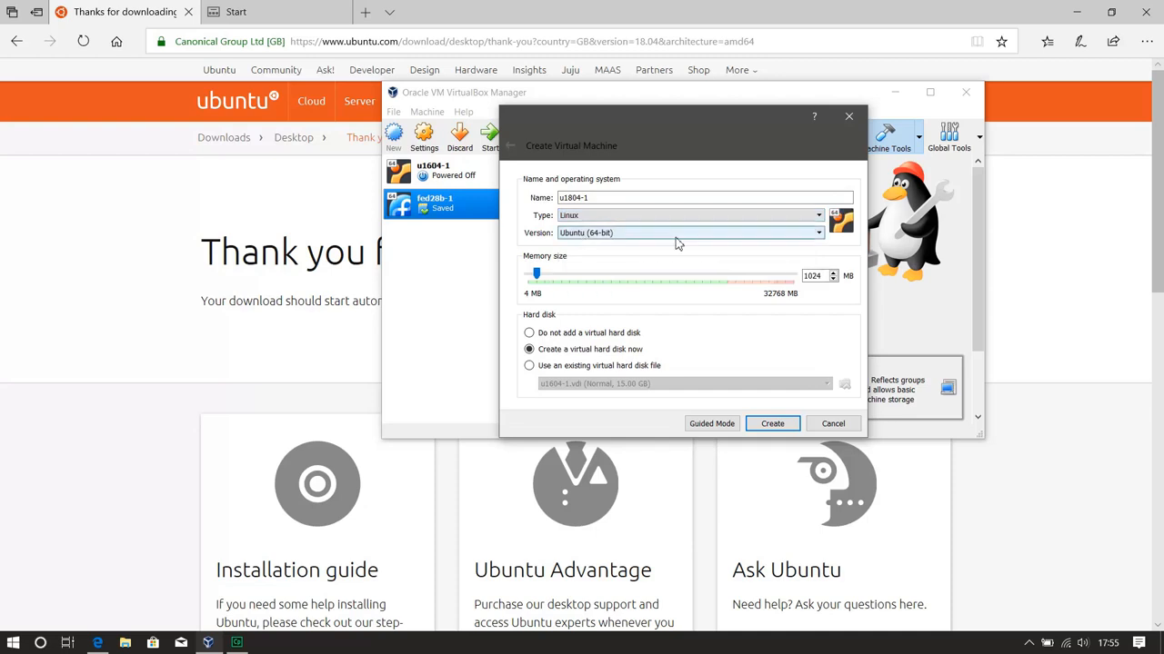
{"action": "double_click", "coordinate": [813, 275]}
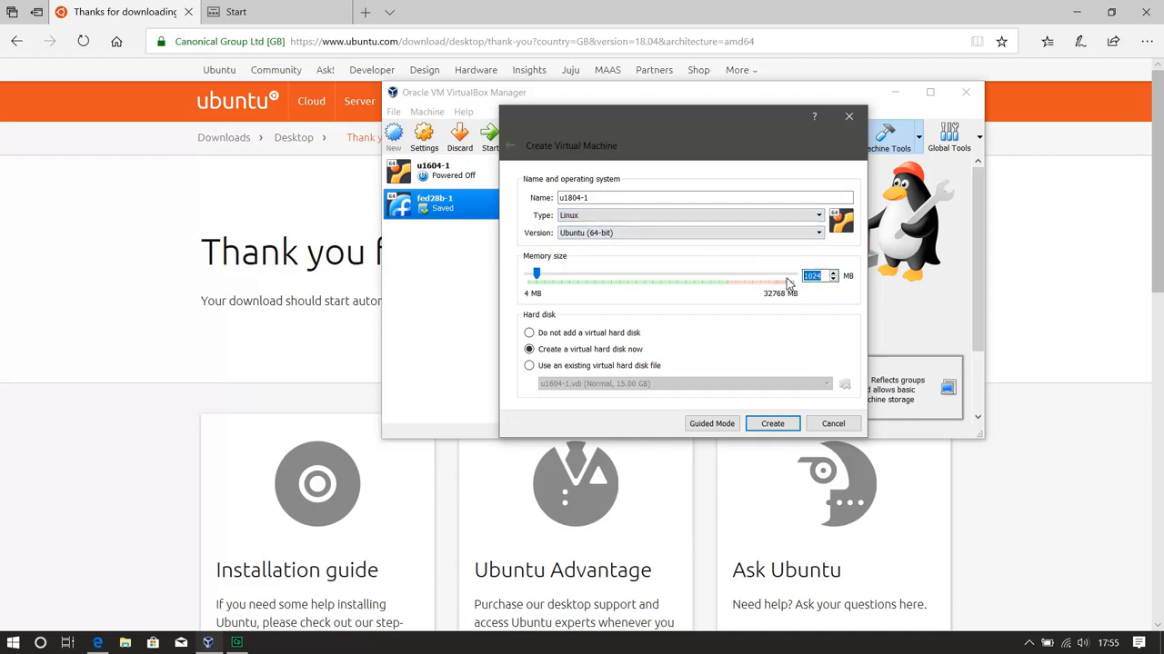
{"action": "type", "text": "2048"}
{"action": "left_click", "coordinate": [772, 424]}
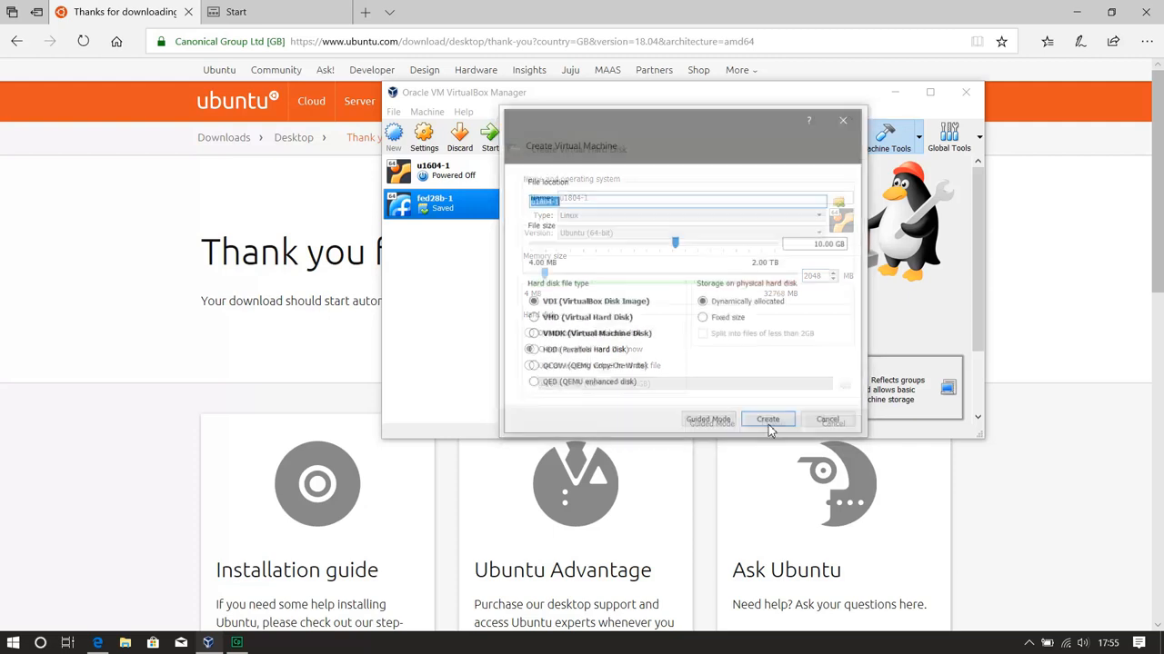
Create a dynamically allocated VDI virtual hard disk of 20 GB for the new machine
{"action": "left_click", "coordinate": [818, 243]}
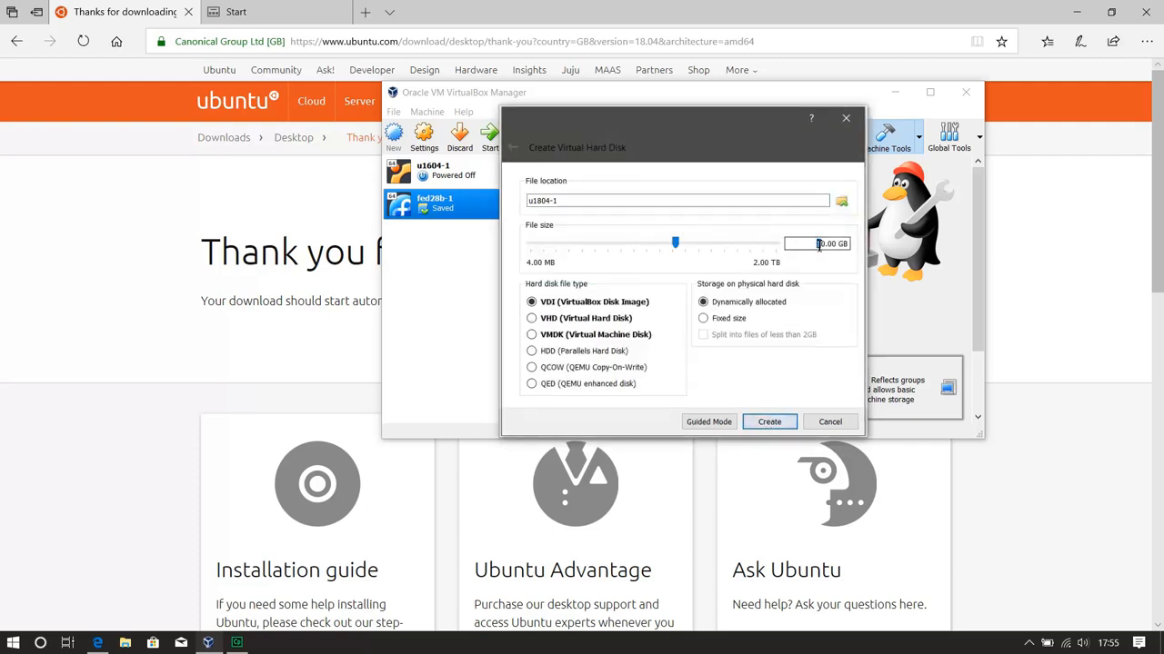
{"action": "type", "text": "2"}
{"action": "left_click", "coordinate": [772, 423]}
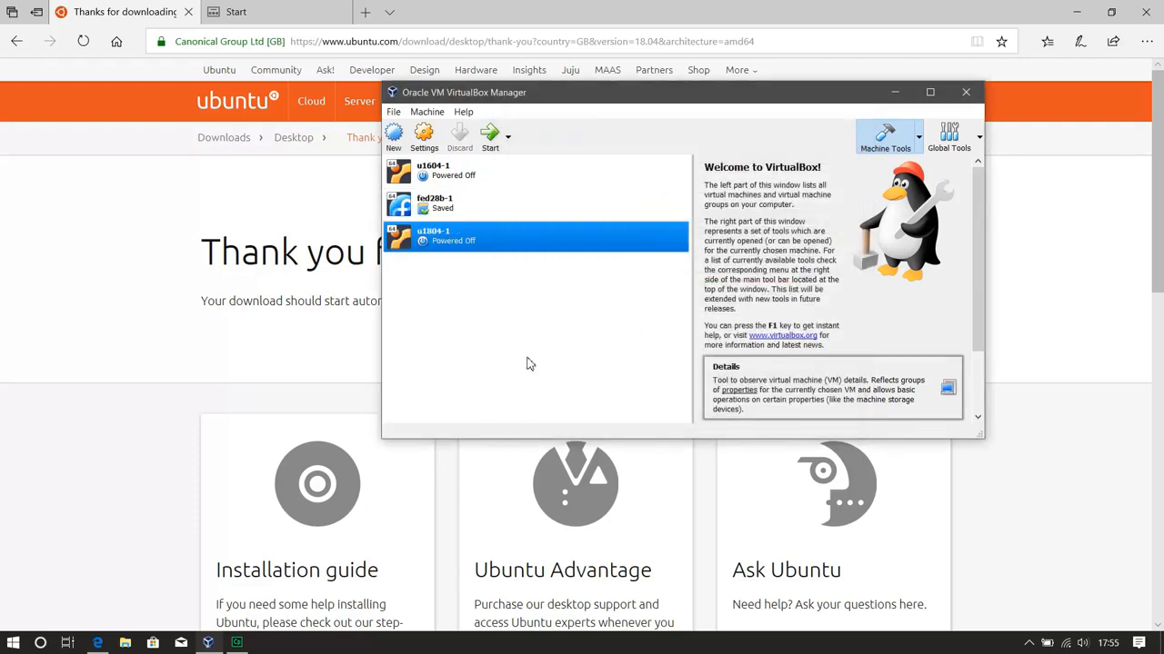
Set both the shared clipboard and drag'n'drop of the u1804-1 machine to Bidirectional
{"action": "left_click", "coordinate": [424, 136]}
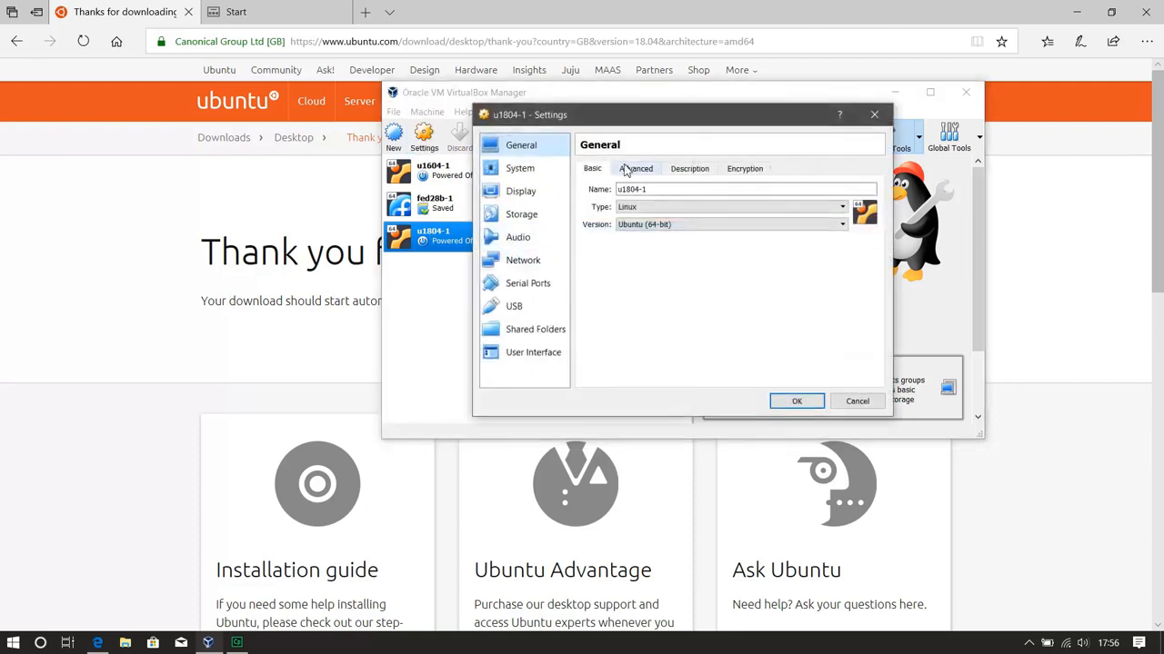
{"action": "left_click", "coordinate": [627, 169]}
{"action": "left_click", "coordinate": [707, 210]}
{"action": "left_click", "coordinate": [688, 250]}
{"action": "left_click", "coordinate": [688, 232]}
{"action": "left_click", "coordinate": [688, 270]}
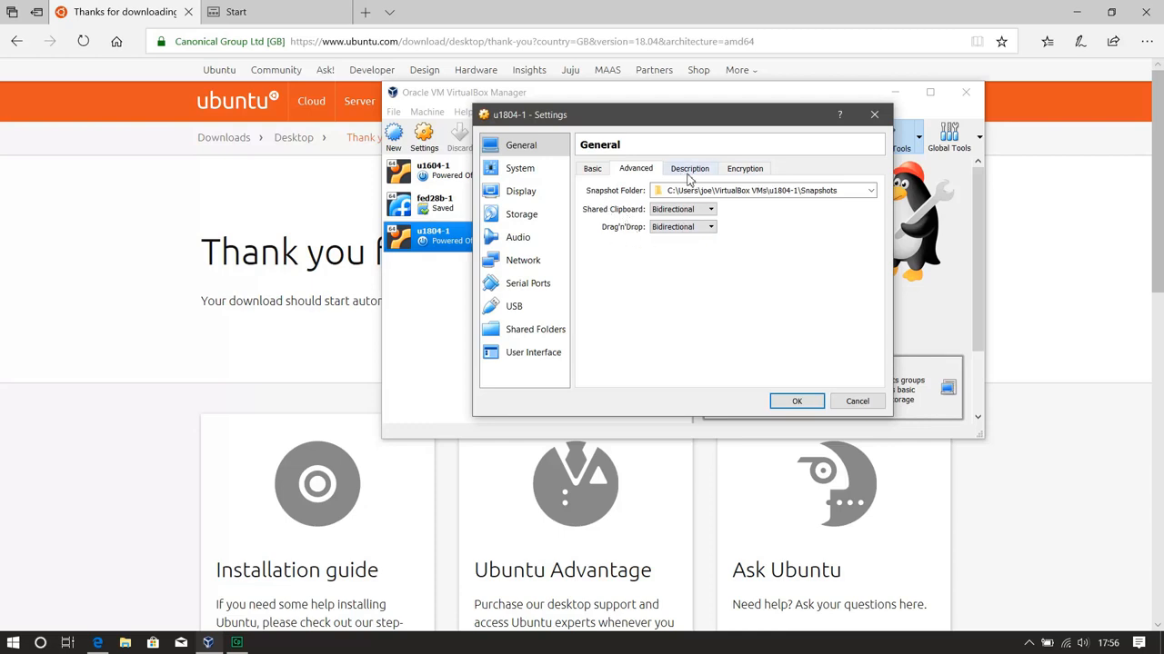
Look over the encryption options and set the virtual machine's processor count to 2
{"action": "left_click", "coordinate": [744, 170]}
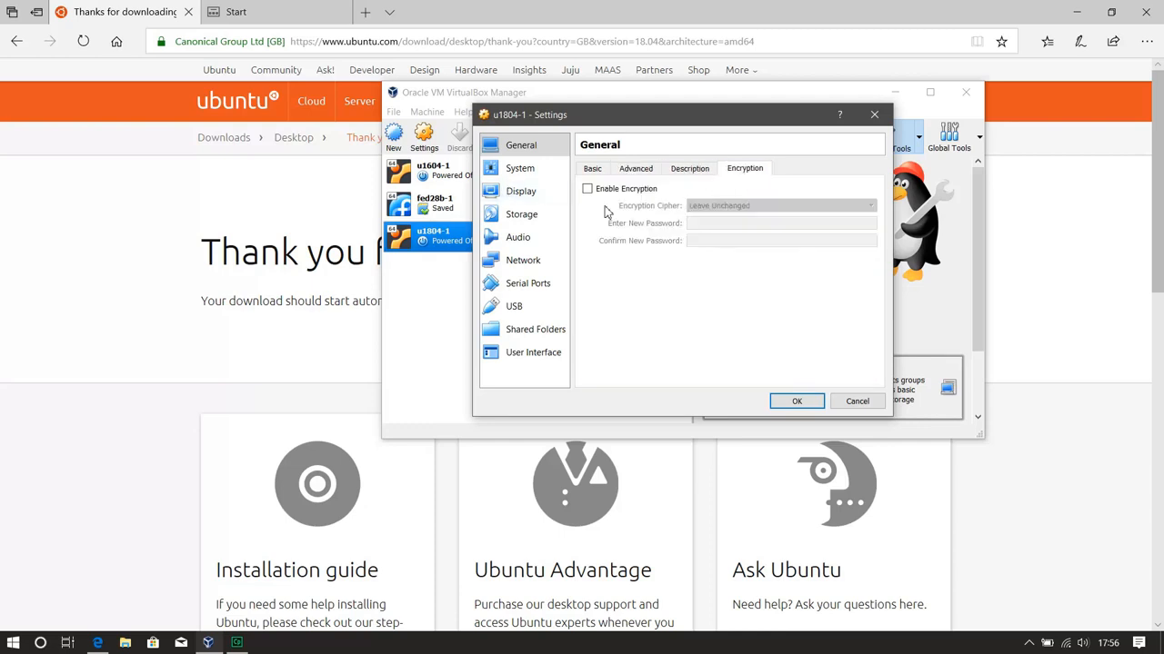
{"action": "left_click", "coordinate": [509, 169]}
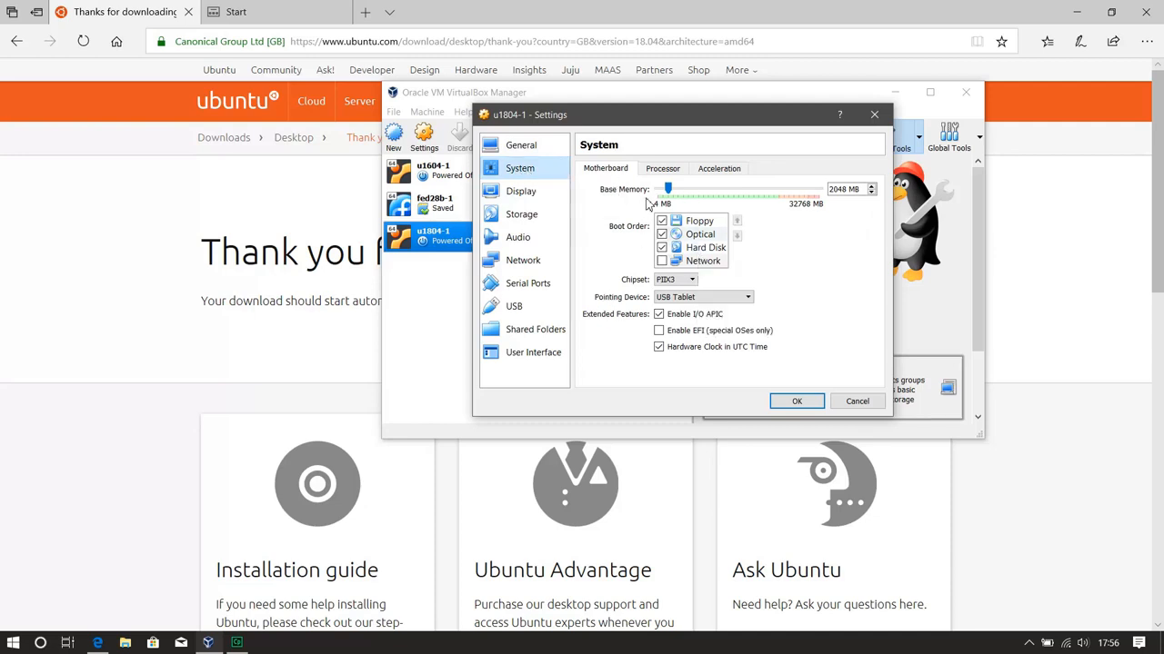
{"action": "left_click", "coordinate": [663, 169]}
{"action": "left_click", "coordinate": [870, 186]}
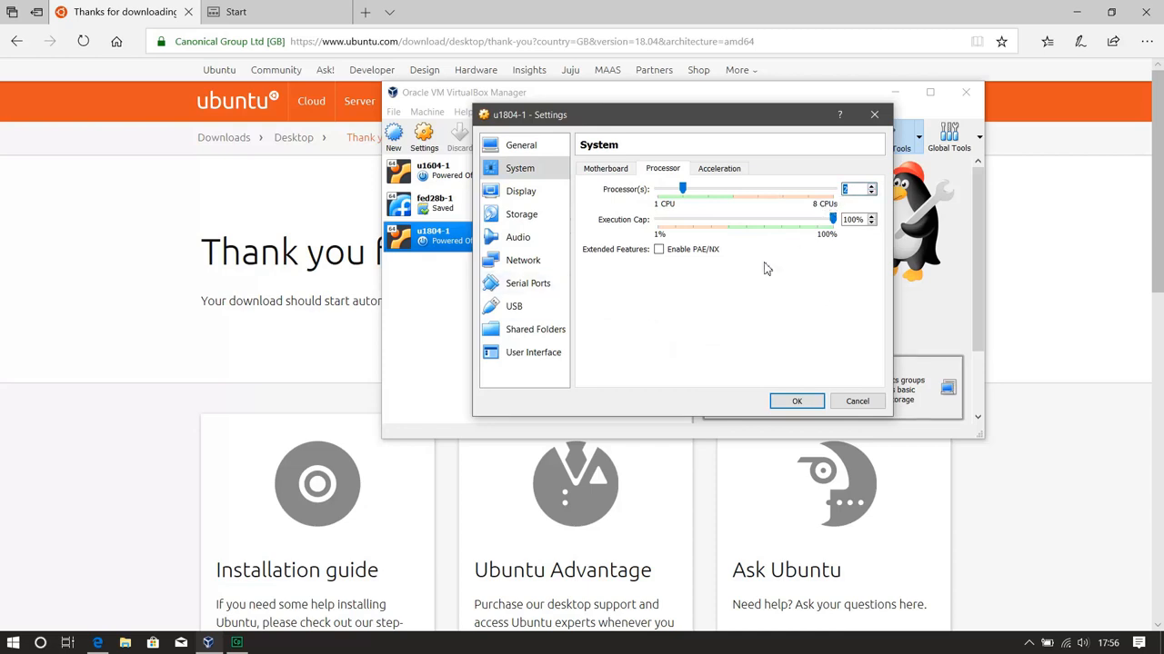
Load the ubuntu-18.04-desktop-amd64 disc image from Downloads into the machine's empty IDE optical drive
{"action": "left_click", "coordinate": [538, 217]}
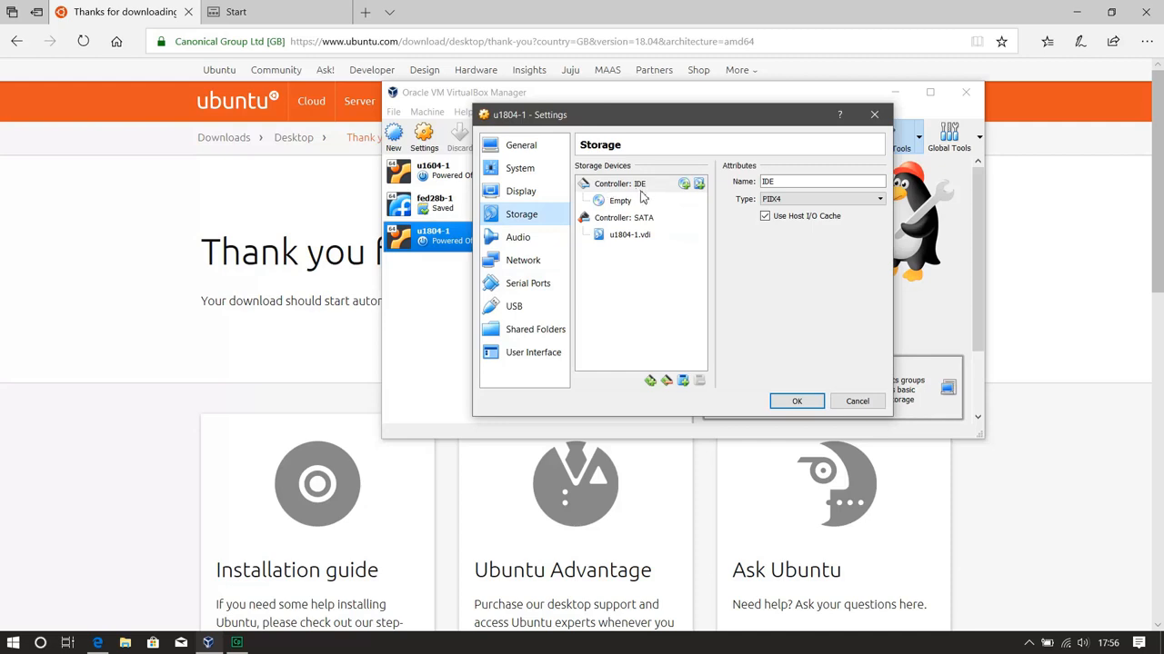
{"action": "left_click", "coordinate": [623, 202]}
{"action": "left_click", "coordinate": [878, 185]}
{"action": "left_click", "coordinate": [950, 201]}
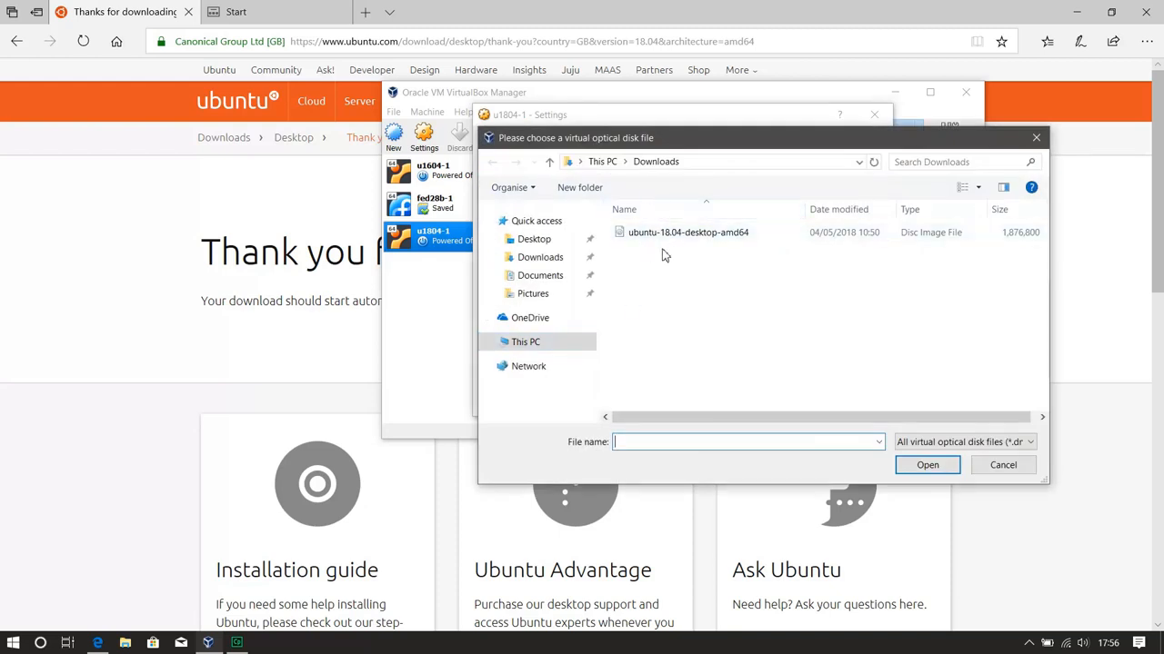
{"action": "left_click", "coordinate": [662, 242]}
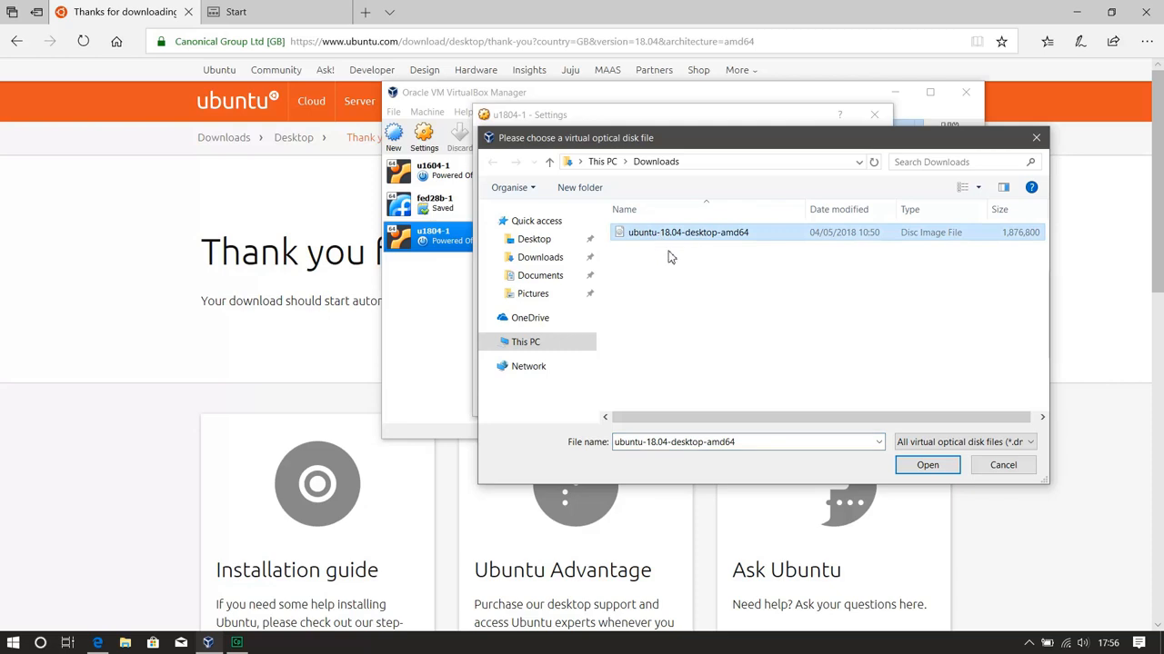
{"action": "left_click", "coordinate": [927, 468]}
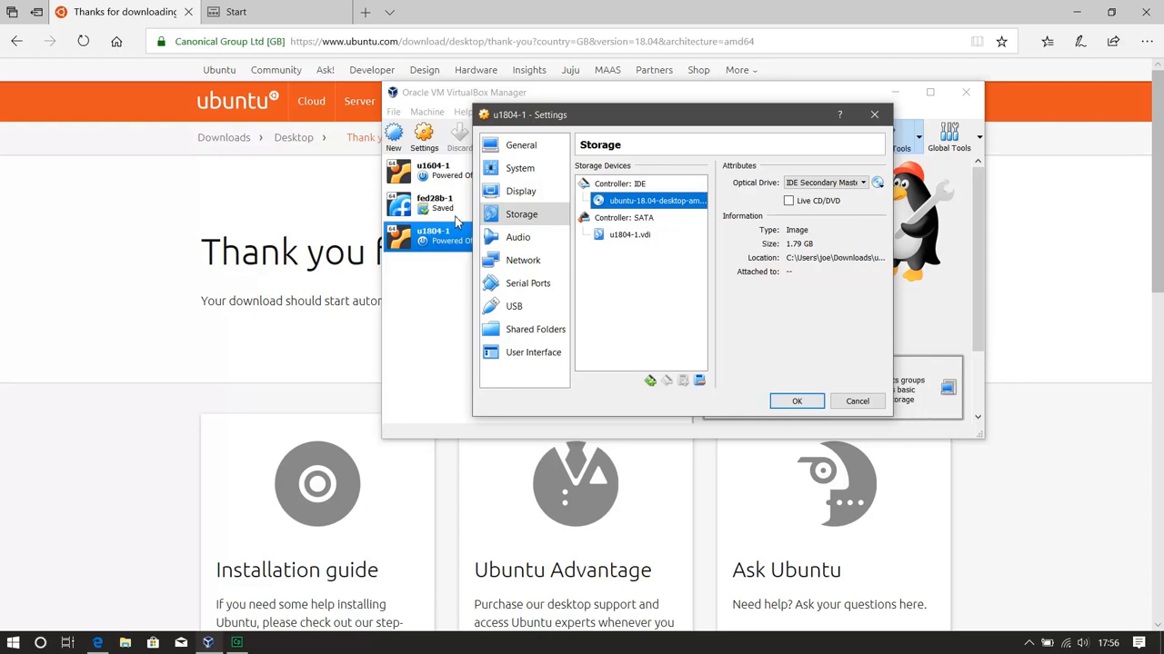
Review the audio, network and serial port settings, and save the virtual machine's settings
{"action": "left_click", "coordinate": [514, 238]}
{"action": "left_click", "coordinate": [515, 261]}
{"action": "left_click", "coordinate": [520, 285]}
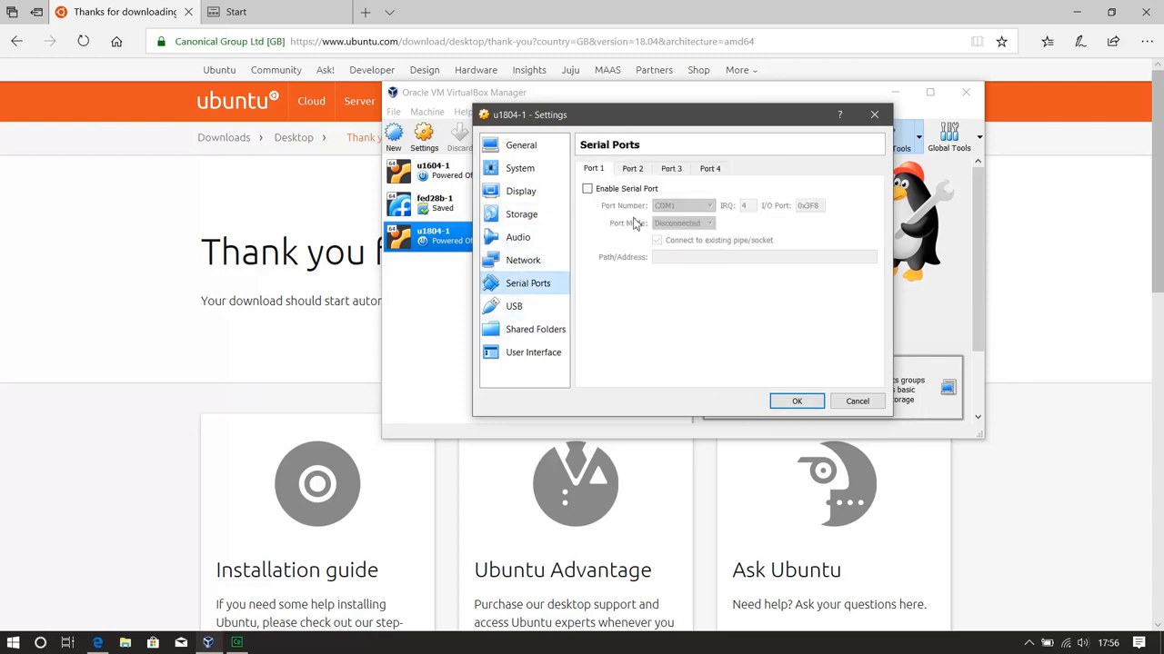
{"action": "left_click", "coordinate": [523, 261]}
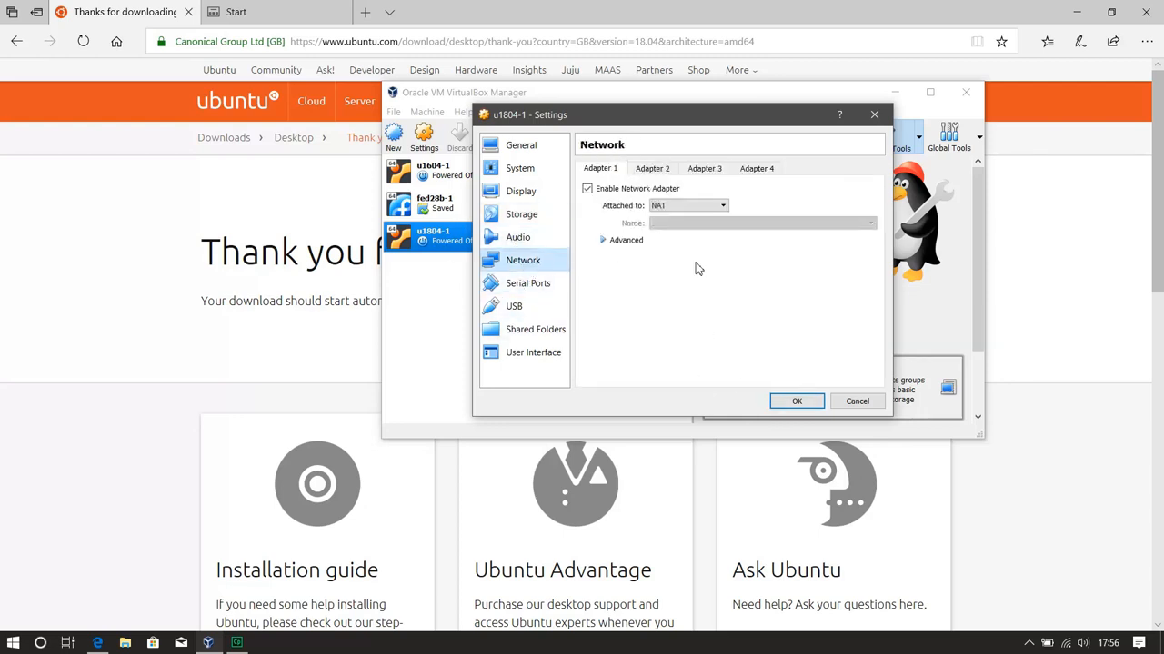
{"action": "left_click", "coordinate": [793, 401]}
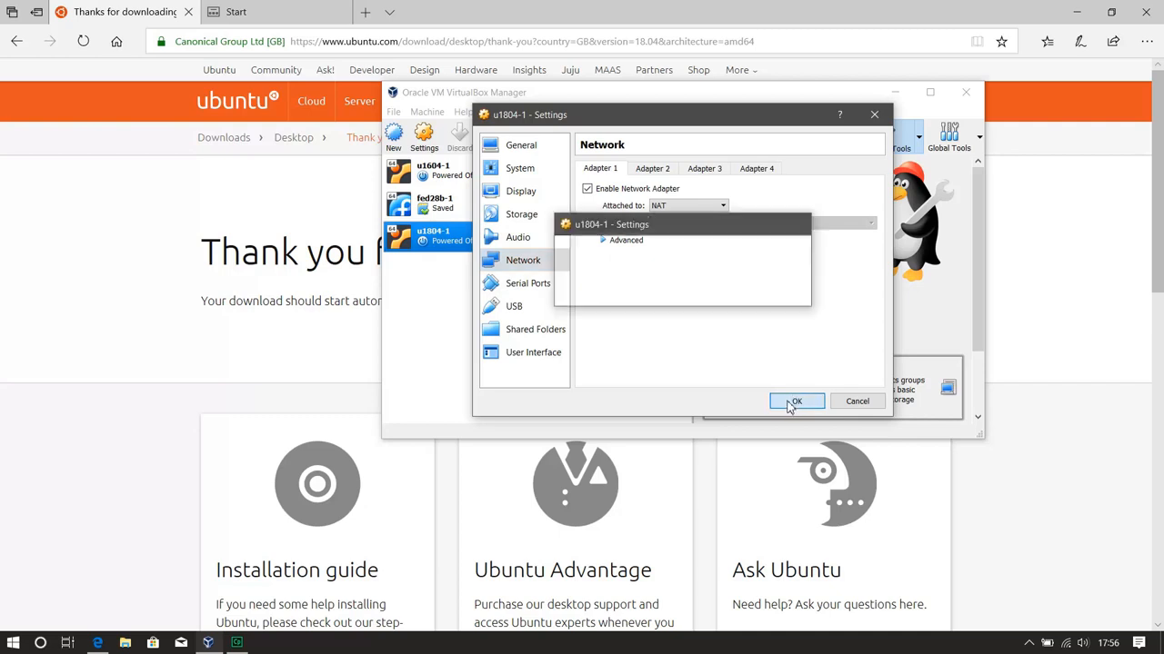
Start the u1804-1 virtual machine in a maximized window and begin the Ubuntu installation in English
{"action": "left_click", "coordinate": [490, 136]}
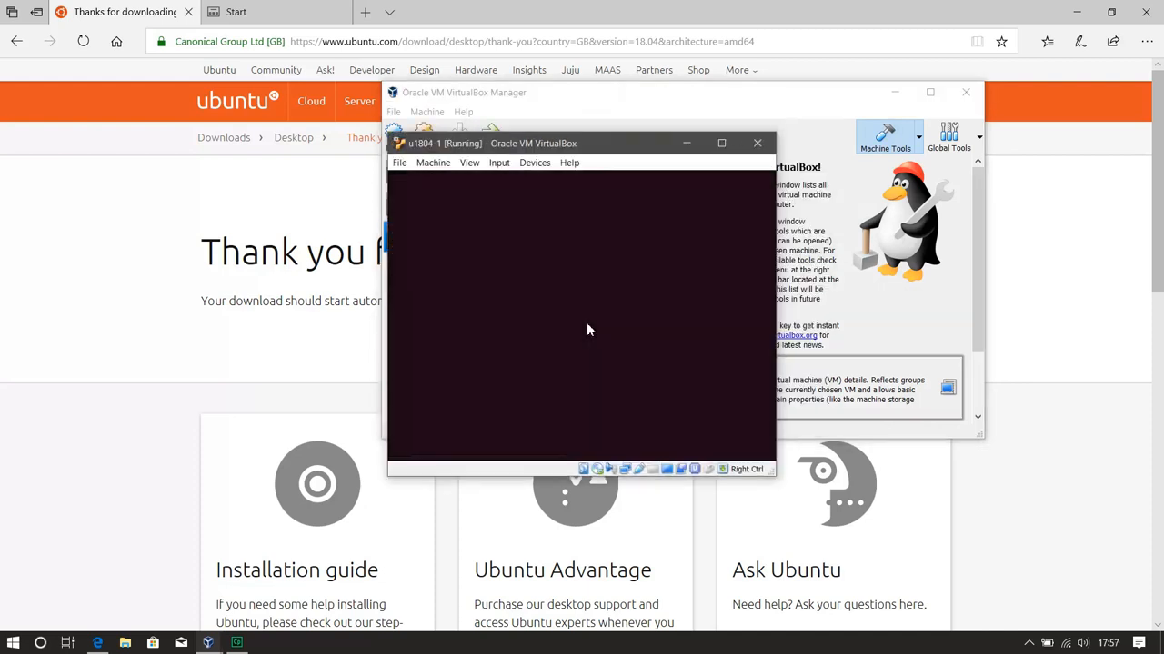
{"action": "left_click", "coordinate": [721, 143]}
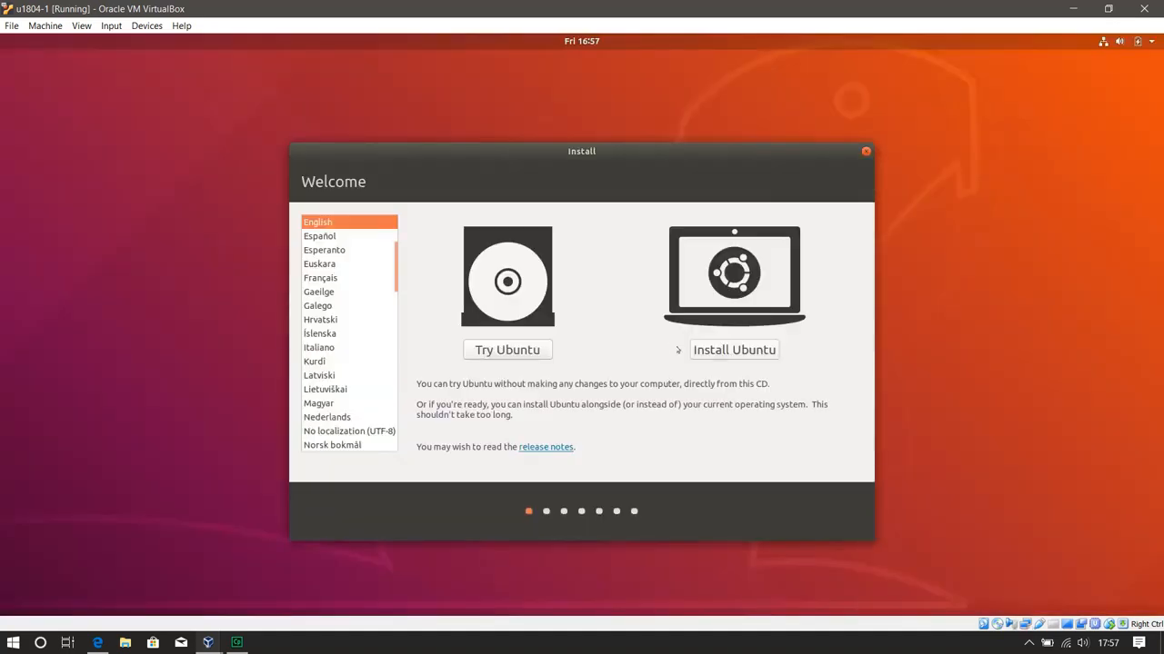
{"action": "left_click", "coordinate": [714, 353]}
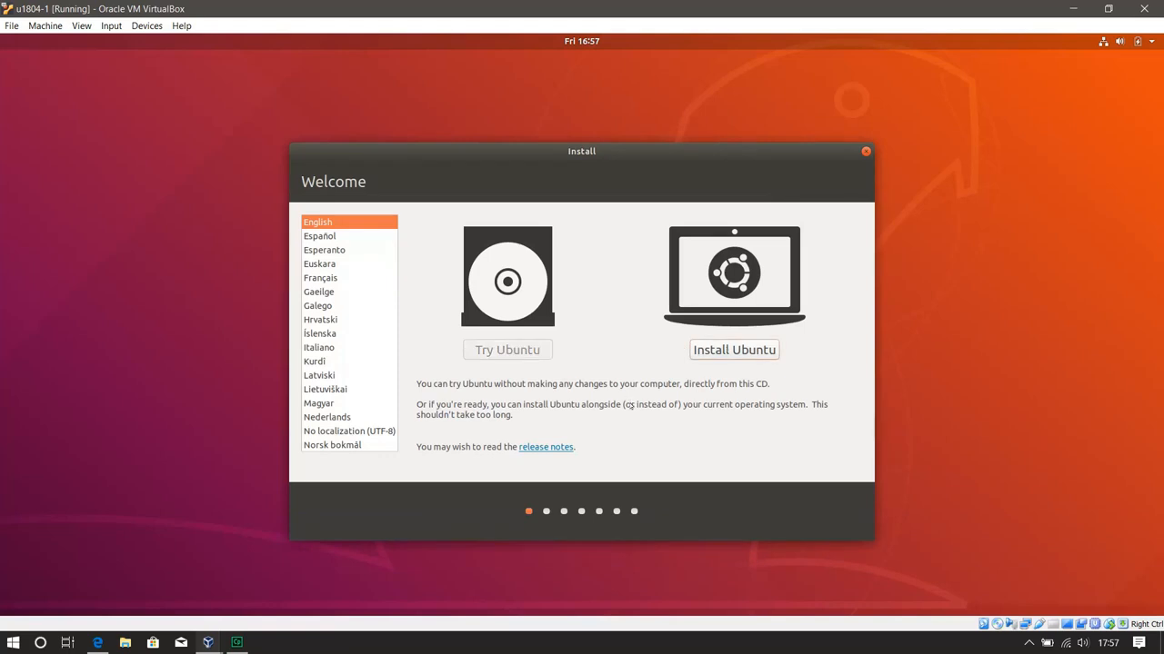
Choose the English (UK) keyboard layout and the Minimal installation option in the Ubuntu installer
{"action": "left_click", "coordinate": [324, 336]}
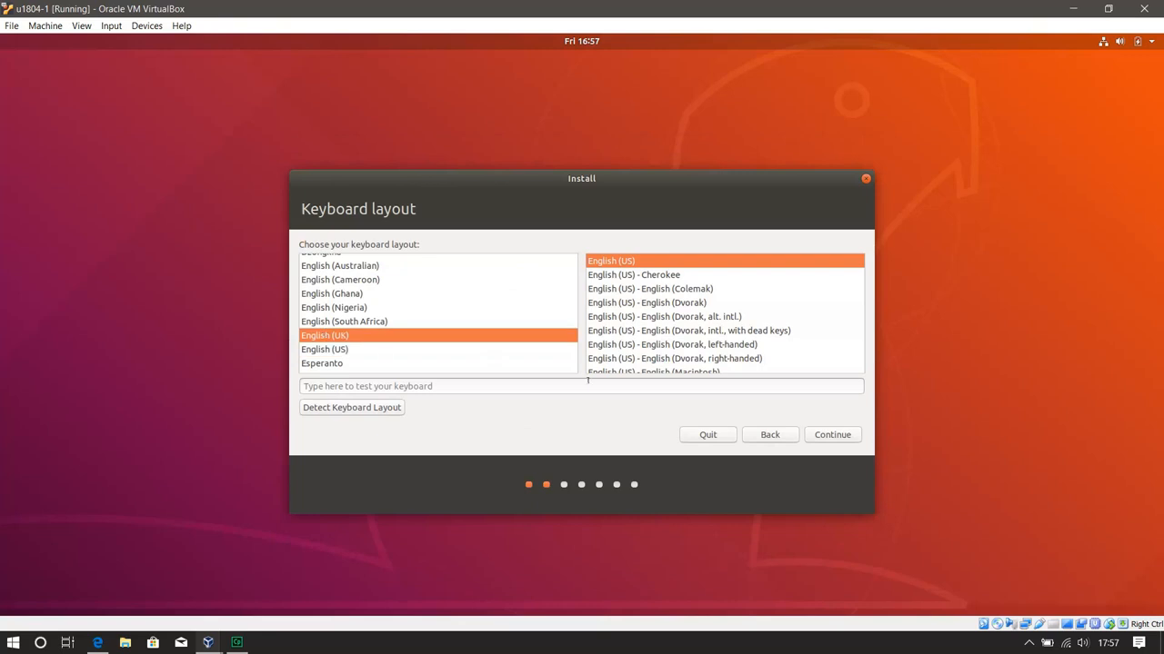
{"action": "left_click", "coordinate": [831, 436]}
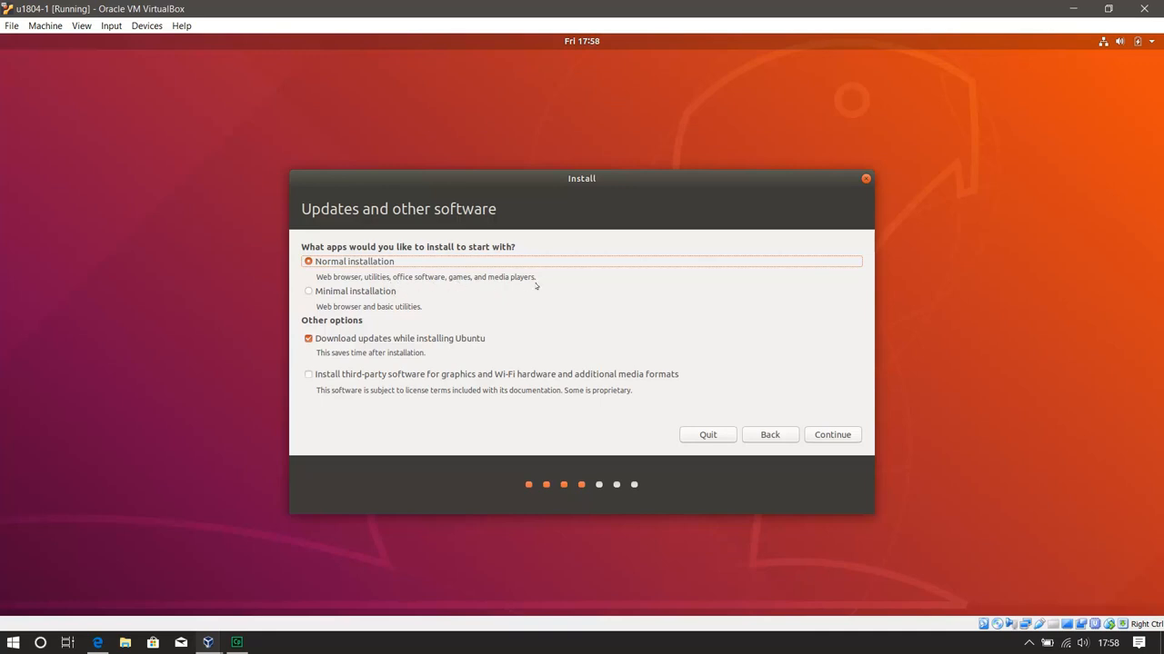
{"action": "left_click", "coordinate": [307, 291]}
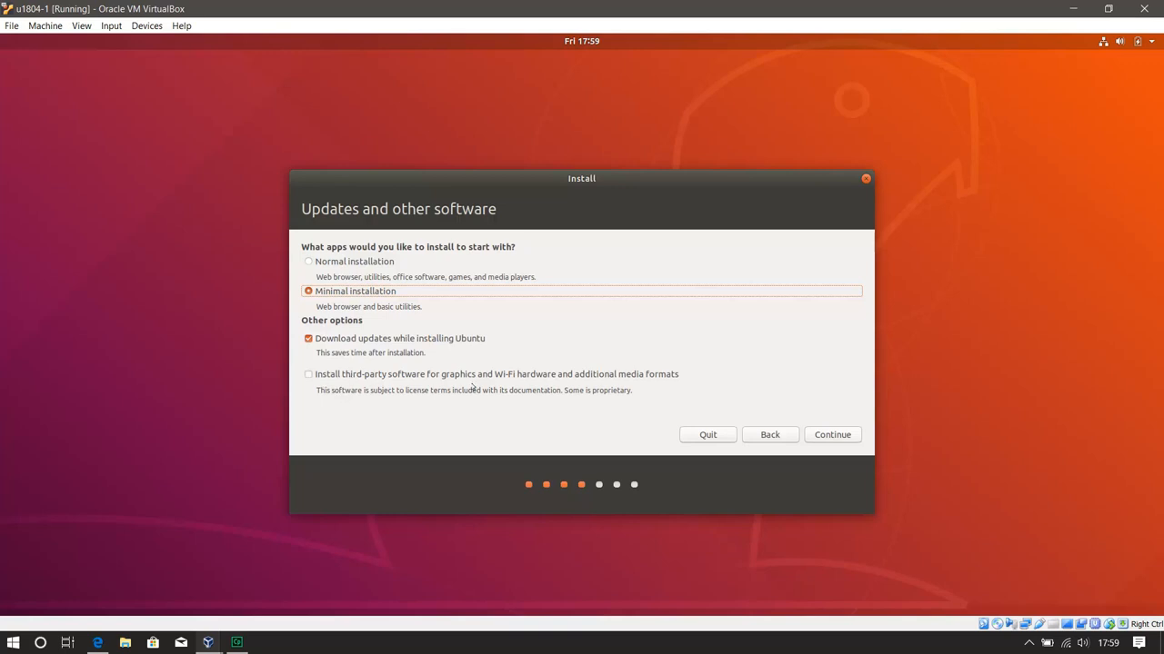
Choose to erase the disk and install Ubuntu, approve writing the partition changes, and accept London as the location
{"action": "left_click", "coordinate": [841, 434]}
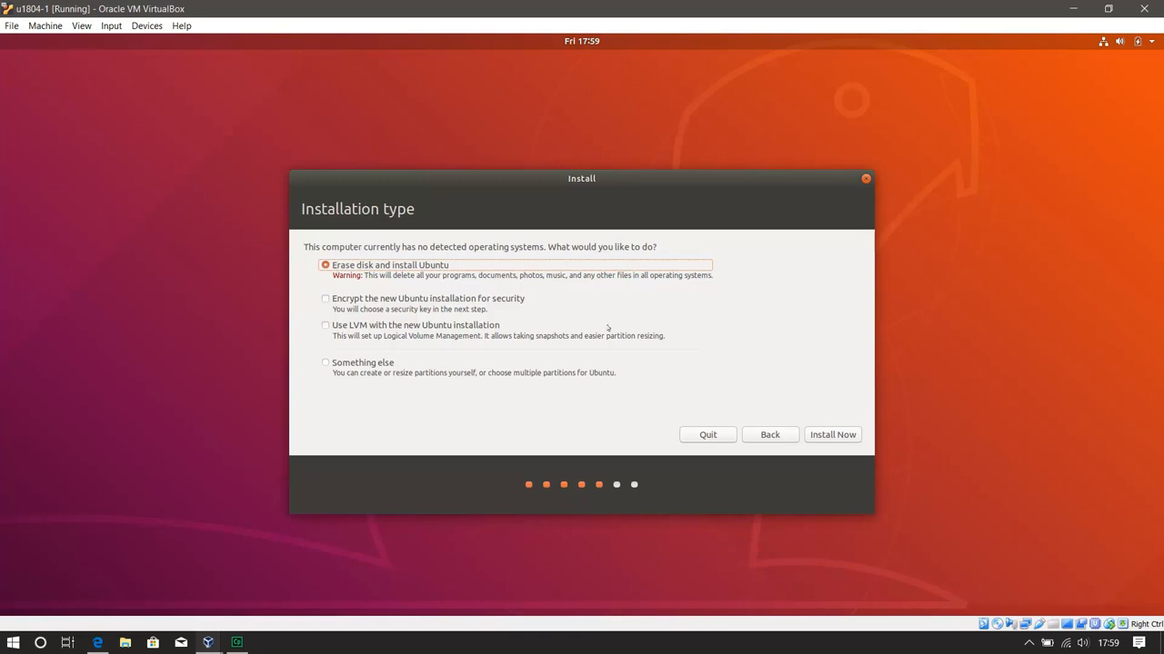
{"action": "left_click", "coordinate": [840, 435]}
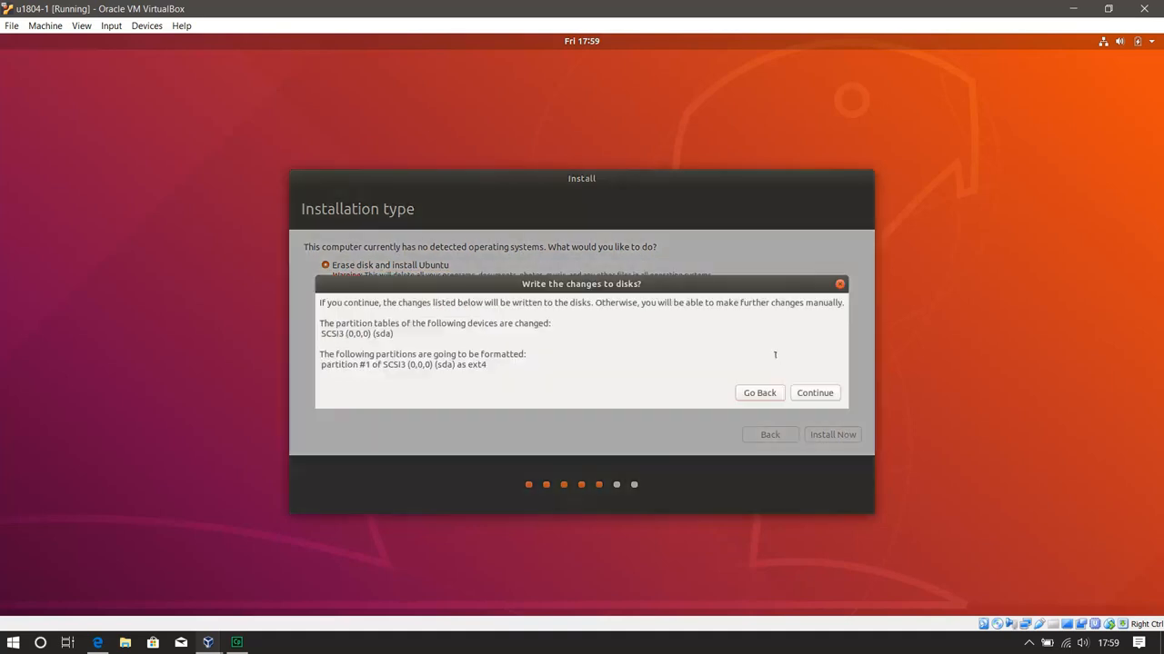
{"action": "left_click", "coordinate": [828, 389]}
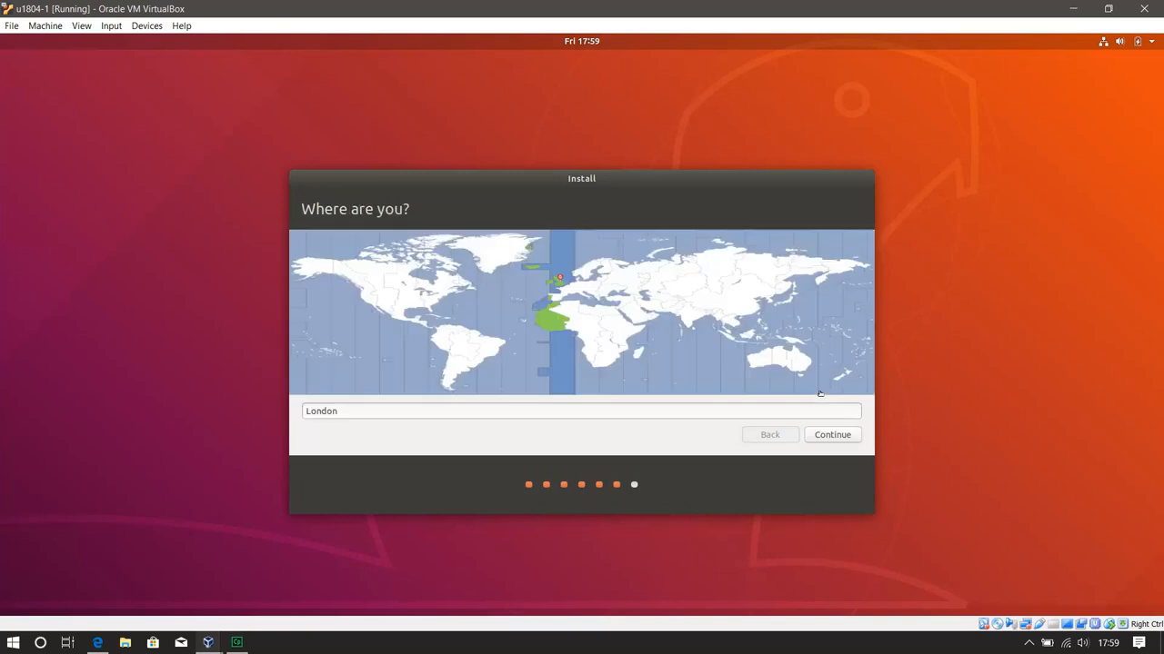
{"action": "left_click", "coordinate": [833, 436]}
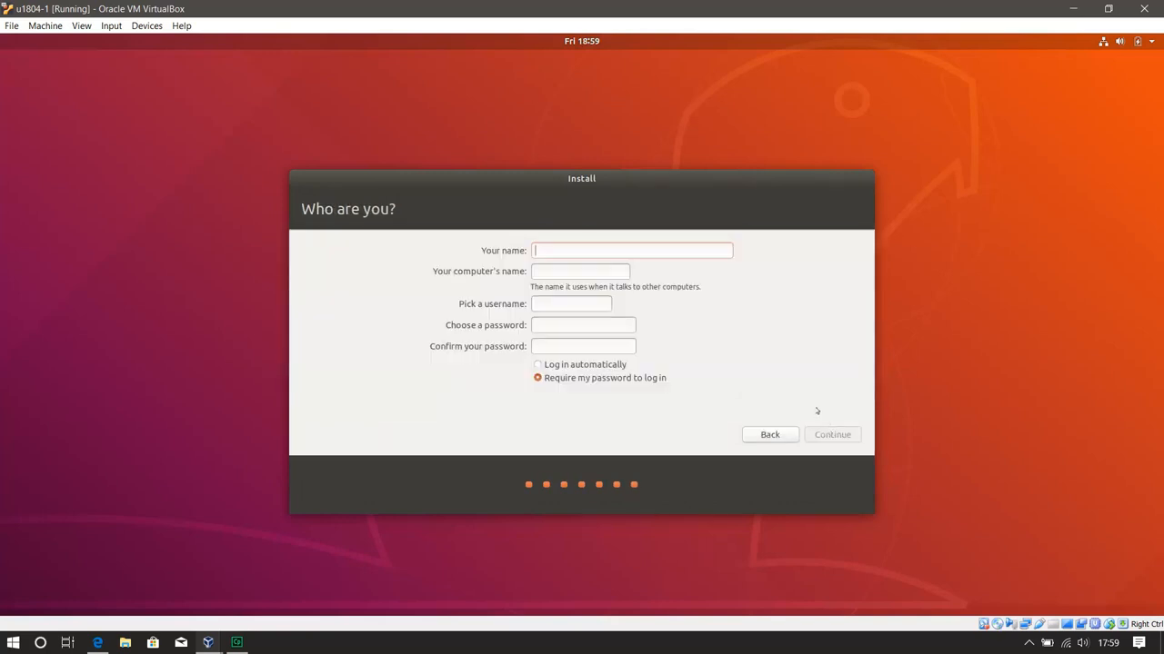
Enter the user's name, set the computer's name to u1804-1, enter and confirm the account password, and proceed with the installation
{"action": "type", "text": "joe"}
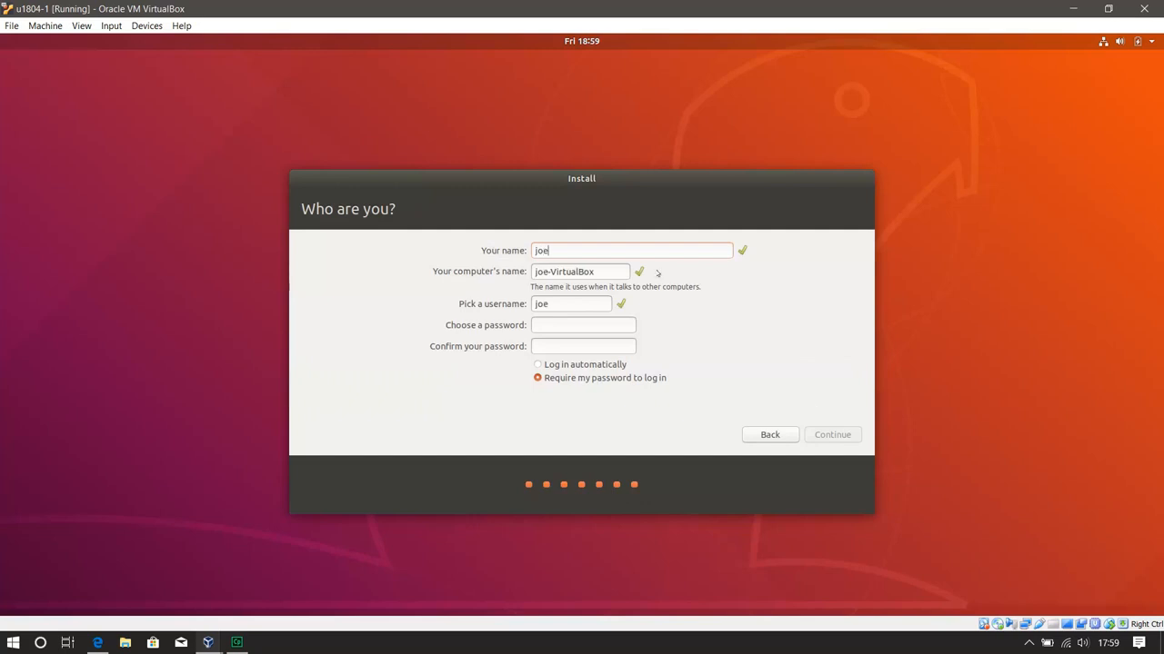
{"action": "left_click_drag", "start_coordinate": [596, 272], "coordinate": [520, 269]}
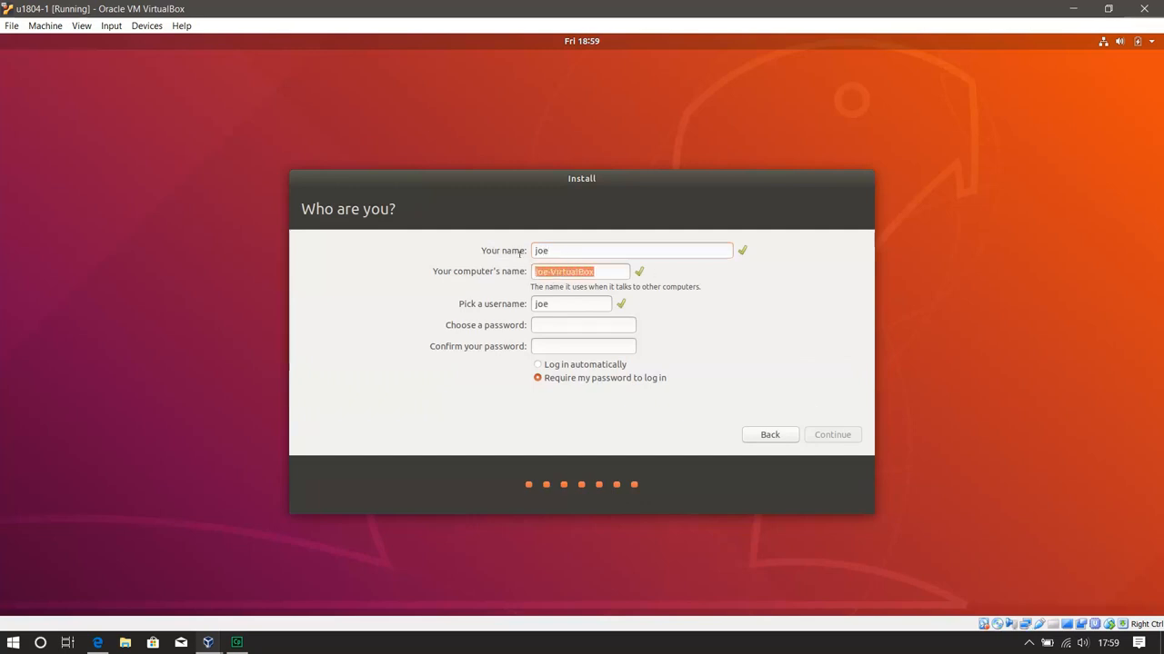
{"action": "type", "text": "u1804-1"}
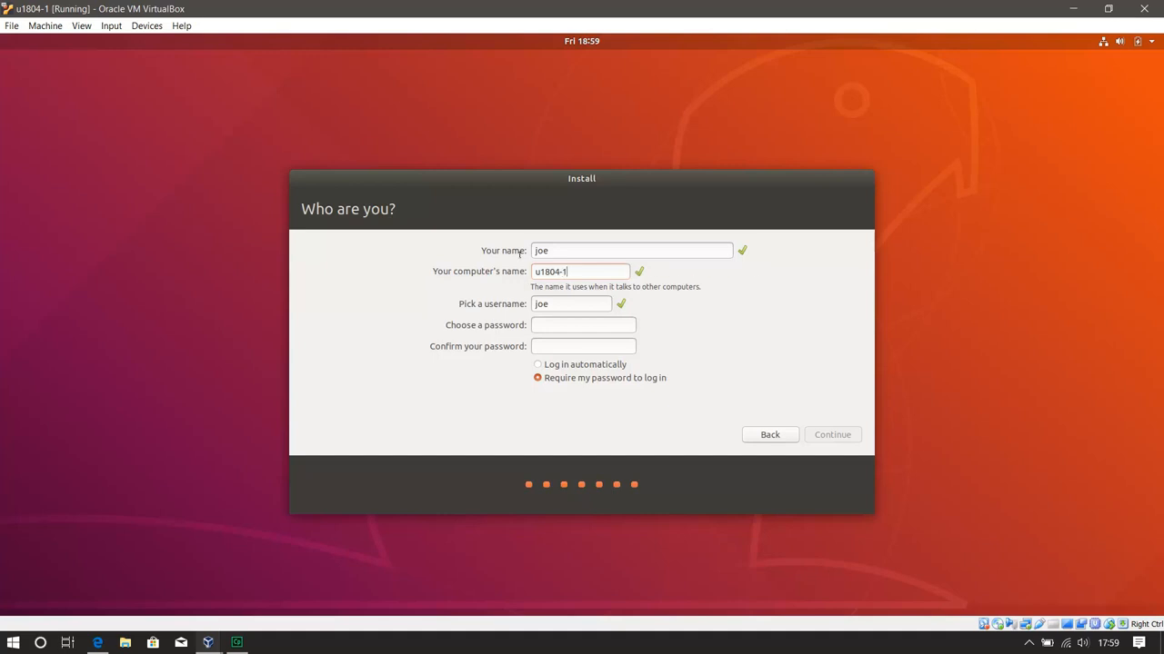
{"action": "left_click", "coordinate": [547, 327]}
{"action": "type", "text": "●"}
{"action": "left_click", "coordinate": [550, 351]}
{"action": "type", "text": "●"}
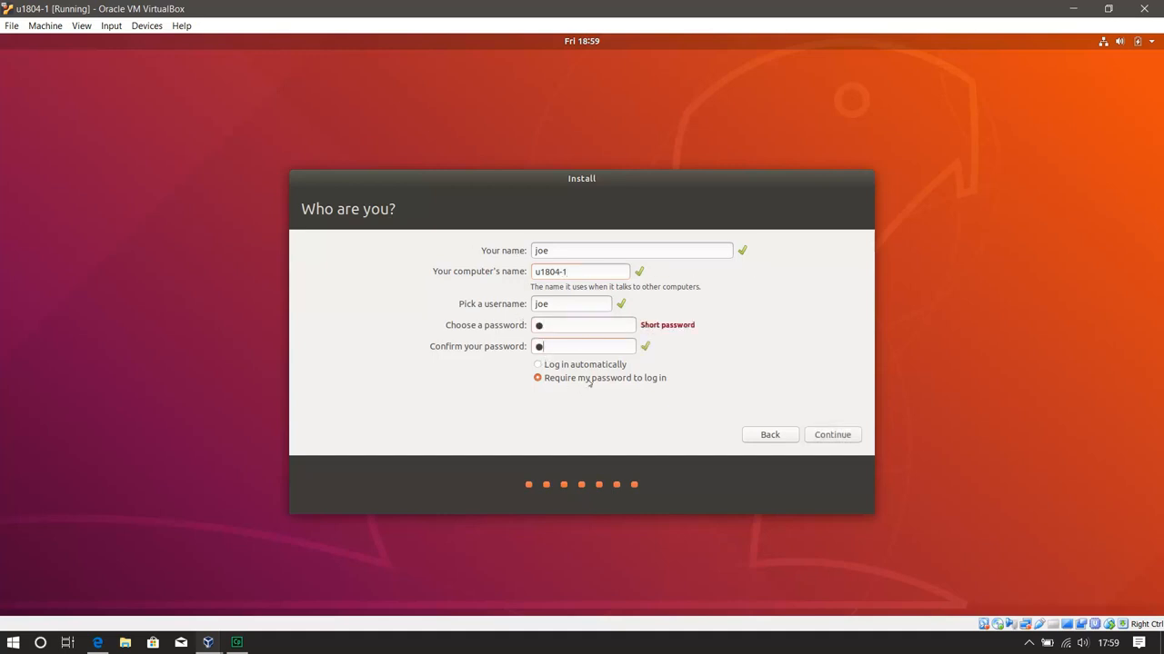
{"action": "left_click", "coordinate": [832, 435]}
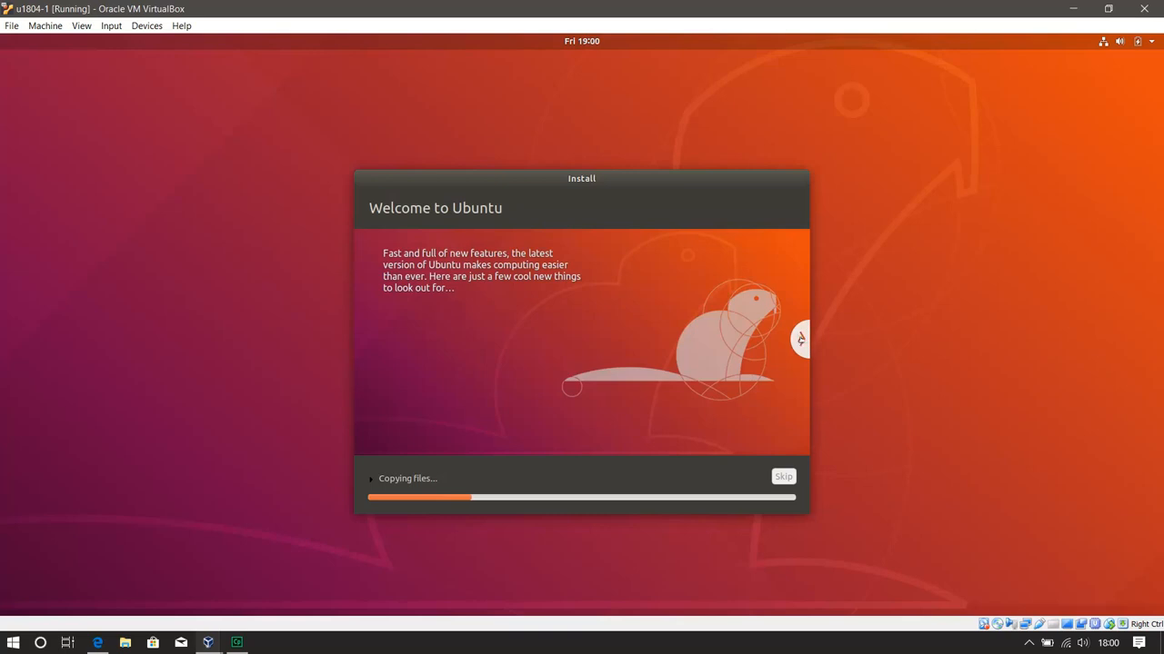
{"action": "left_click", "coordinate": [800, 338]}
{"action": "left_click", "coordinate": [800, 338]}
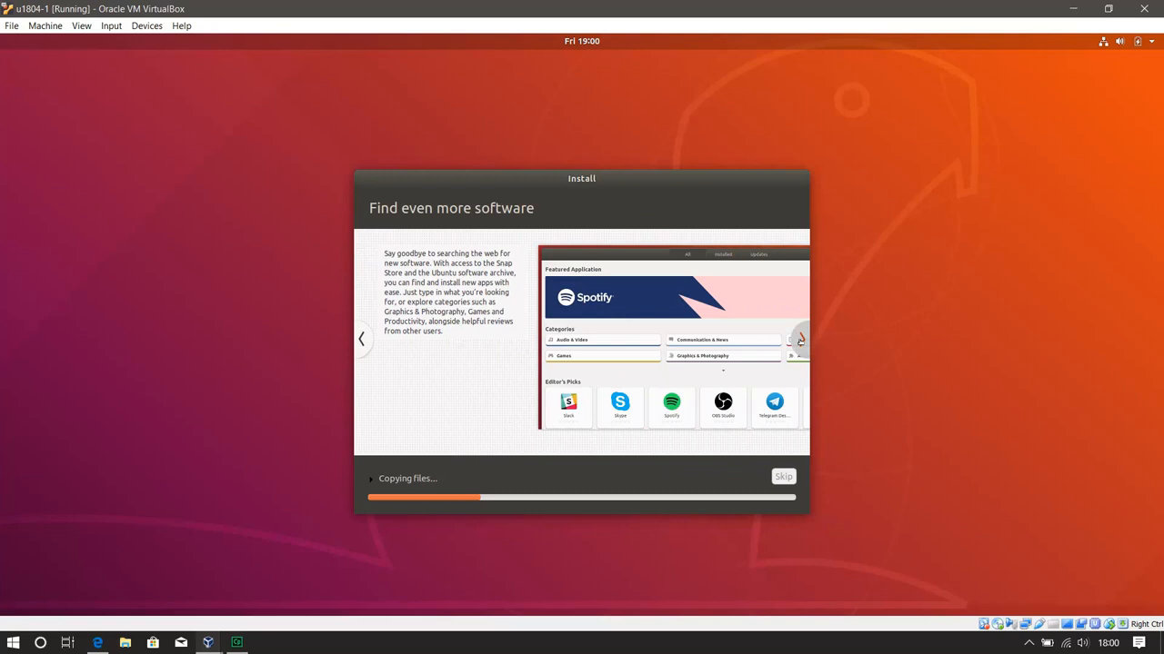
{"action": "left_click", "coordinate": [800, 339]}
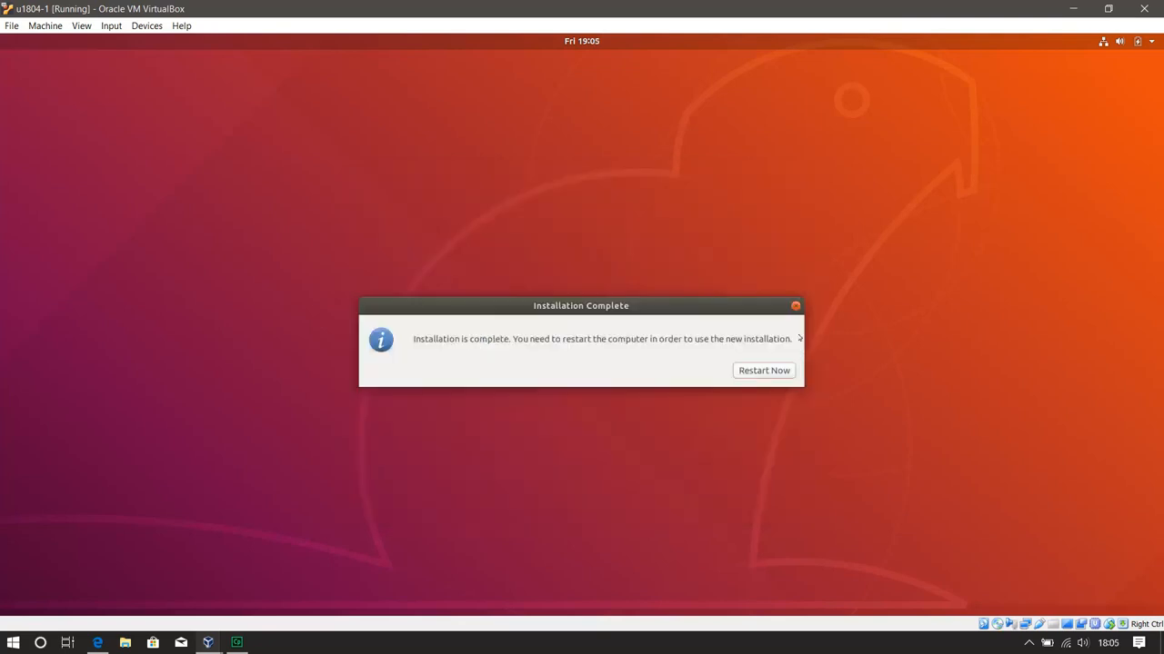
Restart into the new Ubuntu installation and sign in to the user account with its password
{"action": "left_click", "coordinate": [749, 375]}
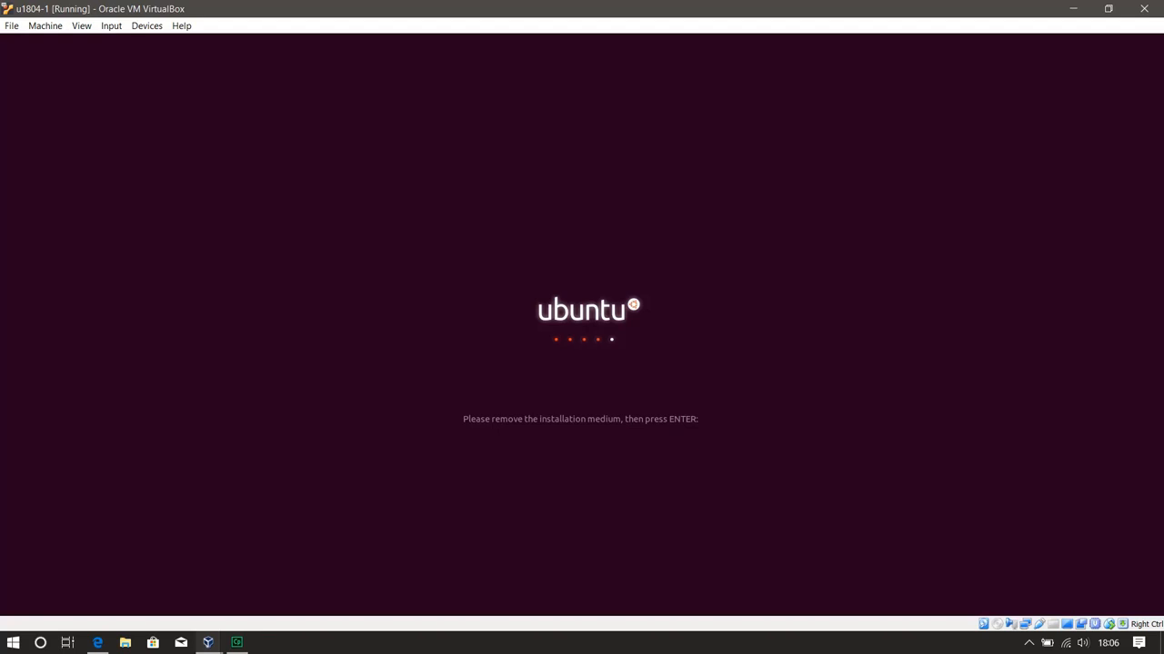
{"action": "key", "text": "Return"}
{"action": "key", "text": "Return"}
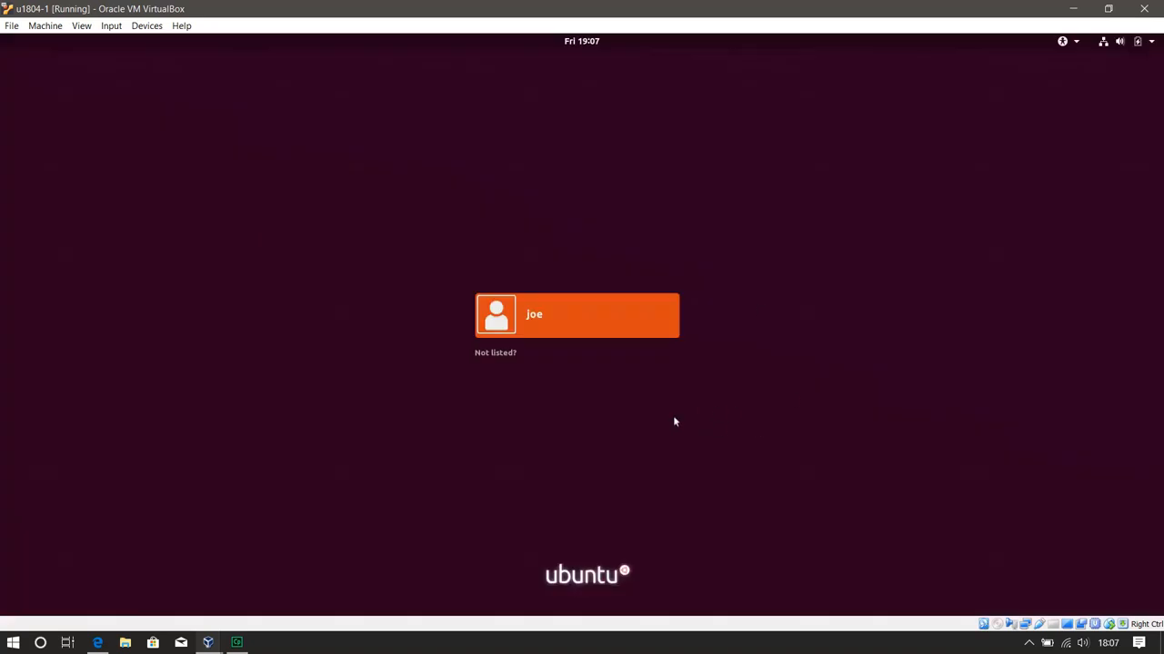
{"action": "key", "text": "Return"}
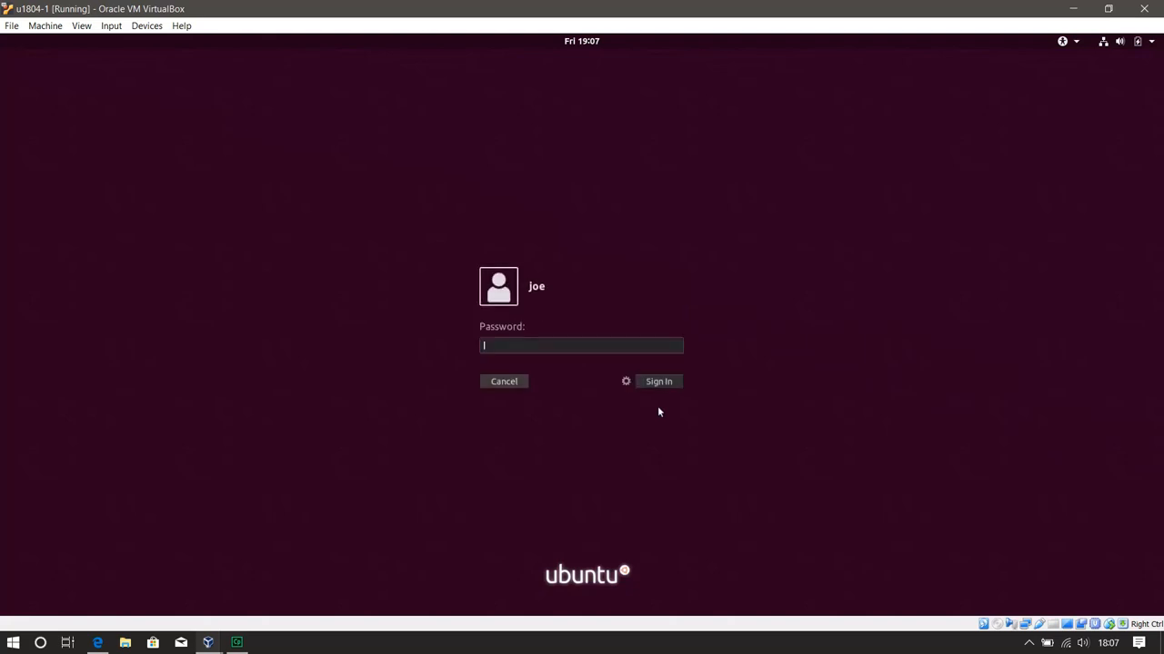
{"action": "type", "text": "p"}
{"action": "key", "text": "Return"}
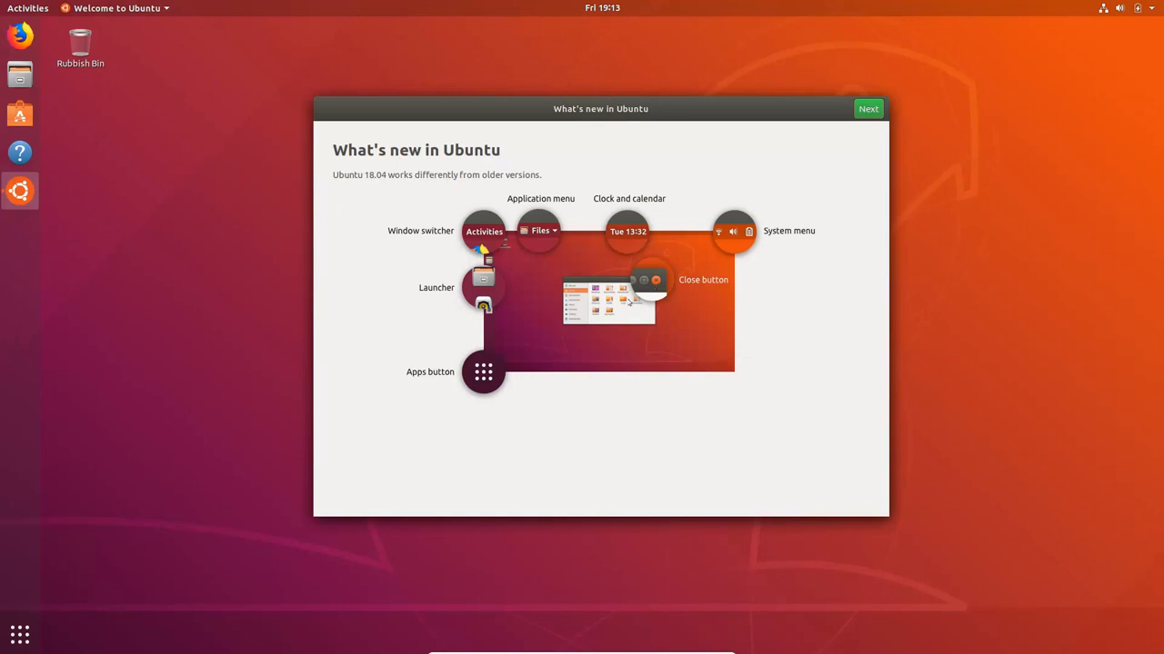
Complete the Ubuntu welcome screens without setting up Livepatch, keeping the option to send system info to Canonical
{"action": "left_click", "coordinate": [868, 109]}
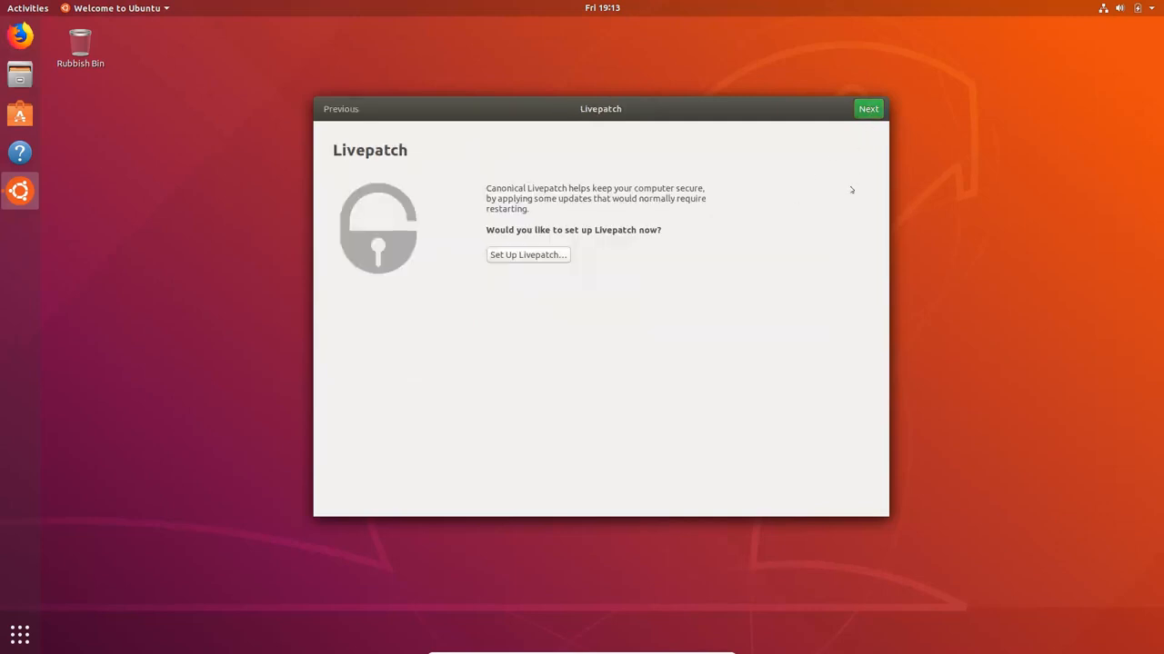
{"action": "left_click", "coordinate": [868, 109]}
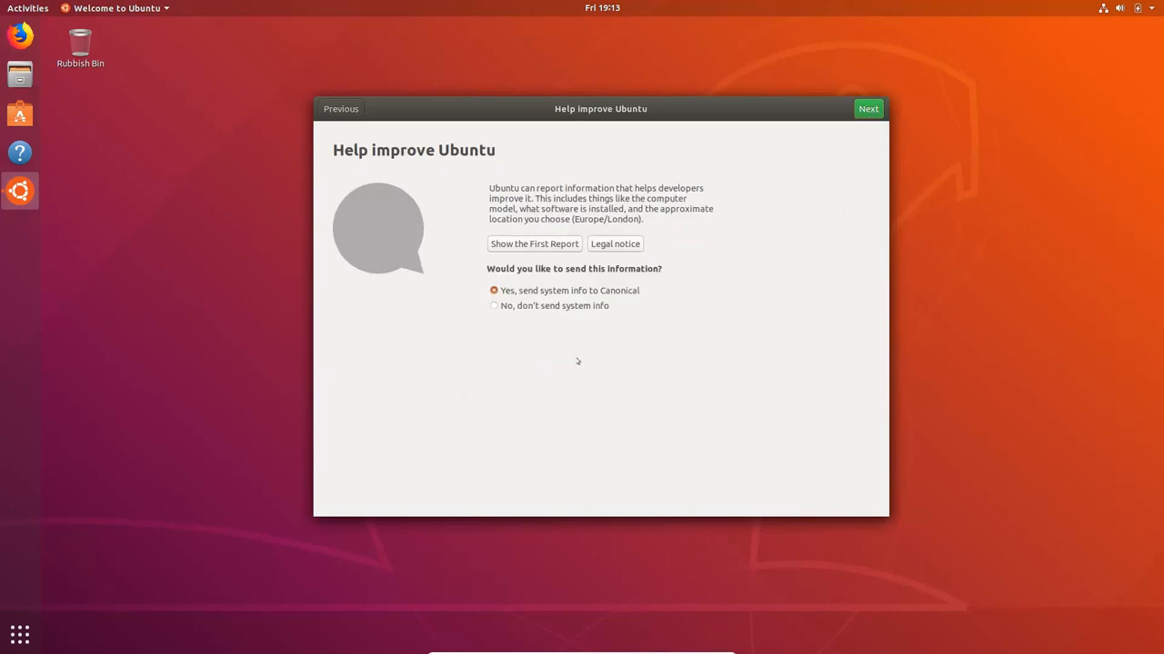
{"action": "left_click", "coordinate": [868, 109]}
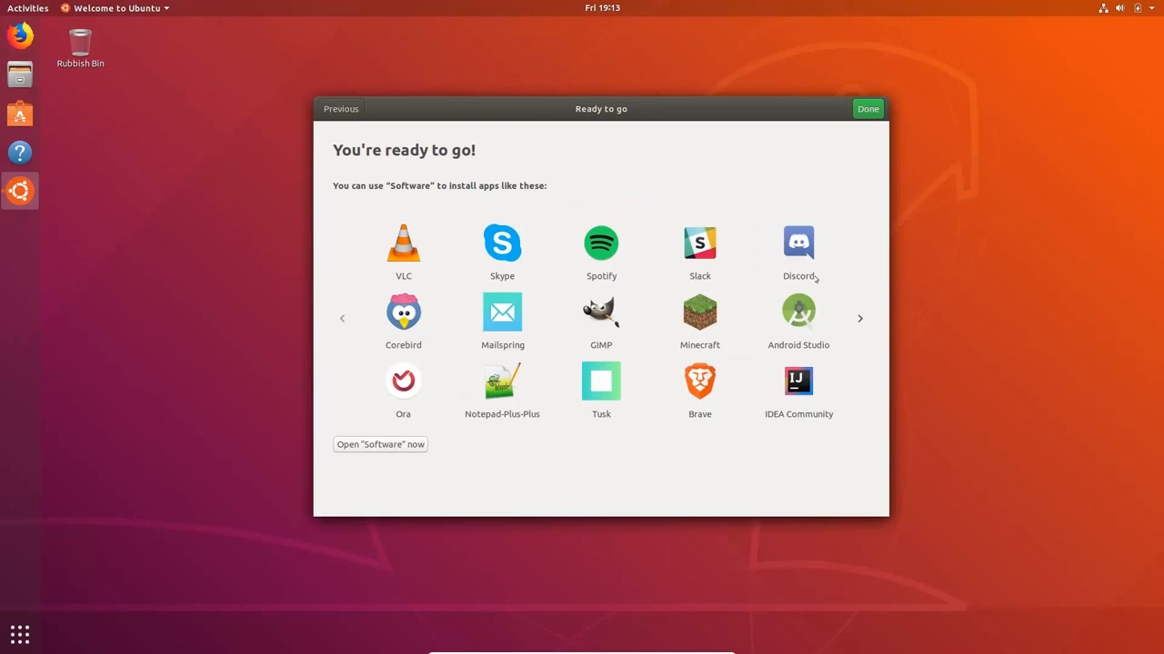
{"action": "left_click", "coordinate": [870, 111]}
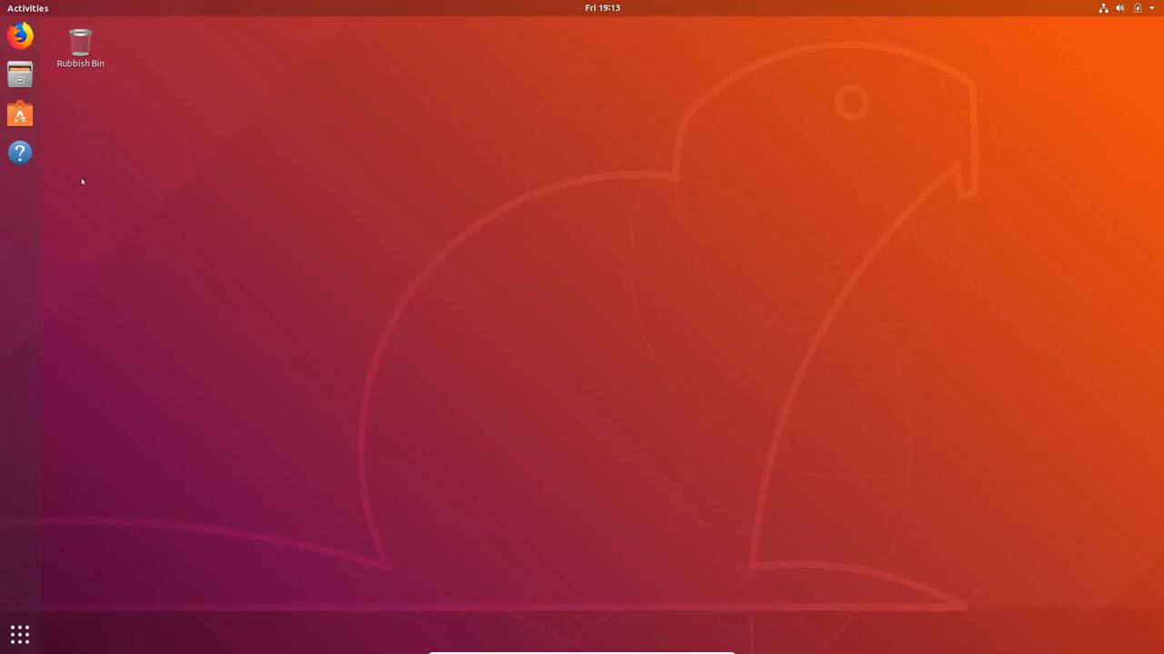
Remove Help, Ubuntu Software and Files from the dock's favourites
{"action": "right_click", "coordinate": [20, 152]}
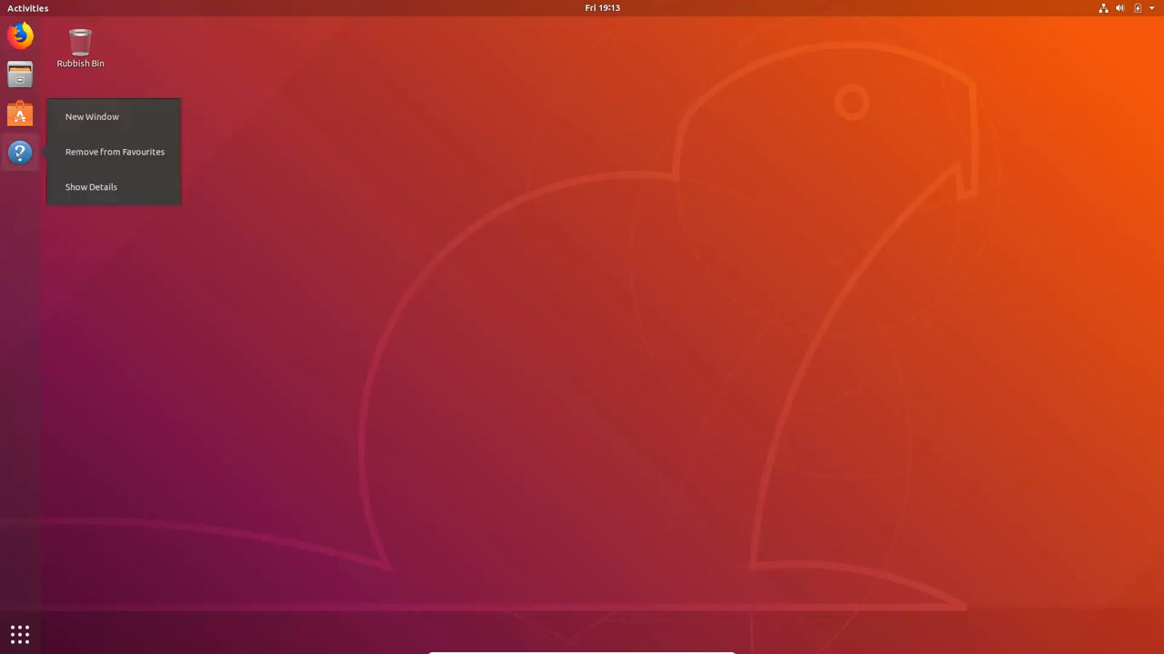
{"action": "left_click", "coordinate": [114, 152]}
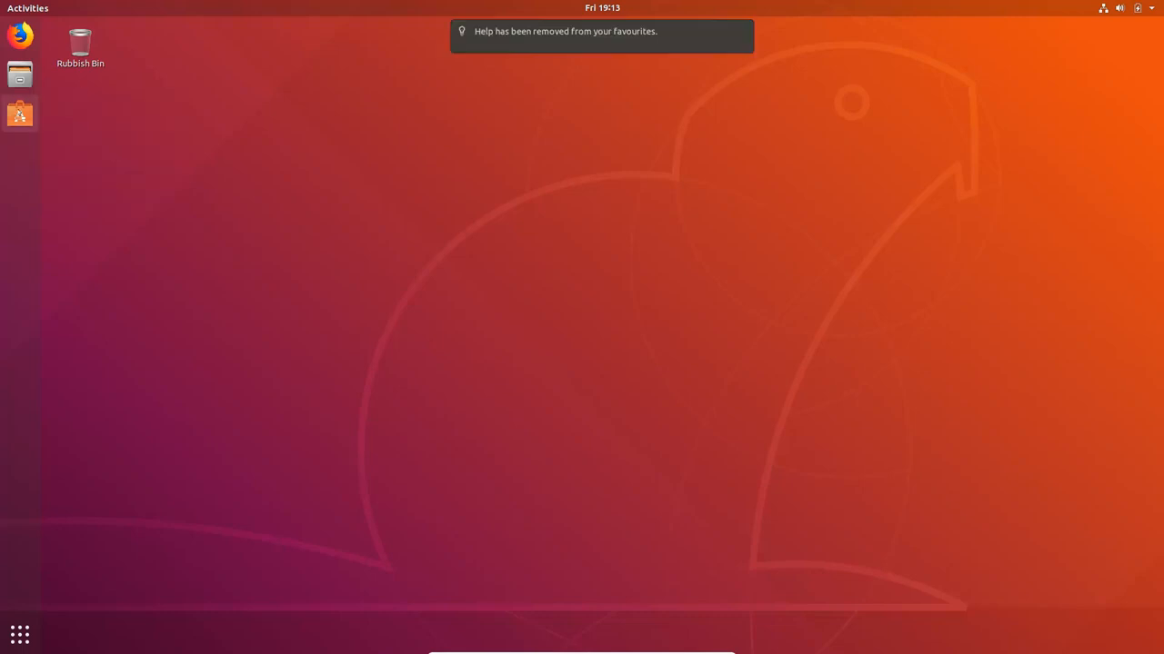
{"action": "right_click", "coordinate": [19, 112]}
{"action": "left_click", "coordinate": [82, 116]}
{"action": "right_click", "coordinate": [19, 74]}
{"action": "left_click", "coordinate": [86, 77]}
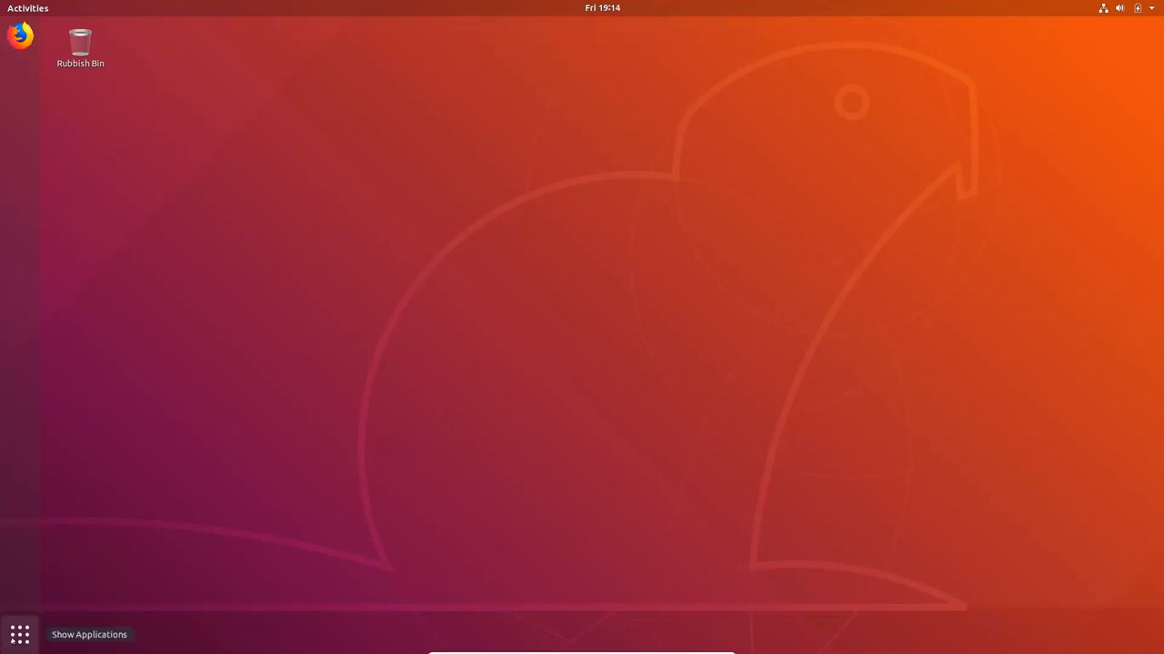
Review all installed applications, then check the calendar and notifications
{"action": "left_click", "coordinate": [20, 634]}
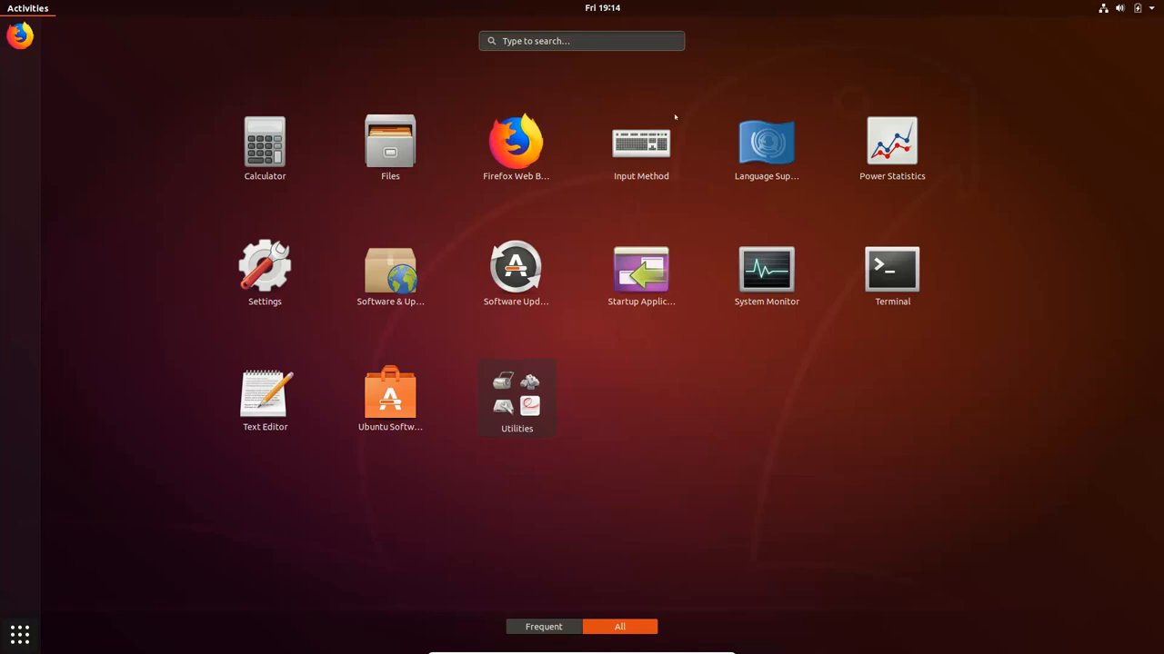
{"action": "left_click", "coordinate": [20, 634]}
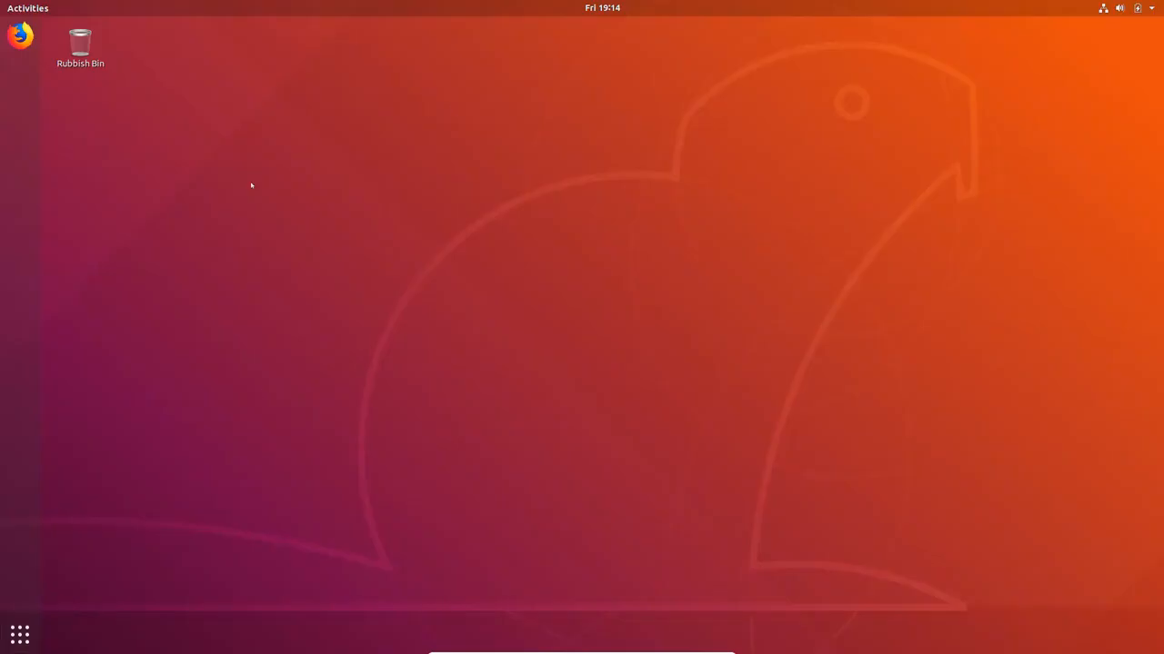
{"action": "left_click", "coordinate": [594, 11]}
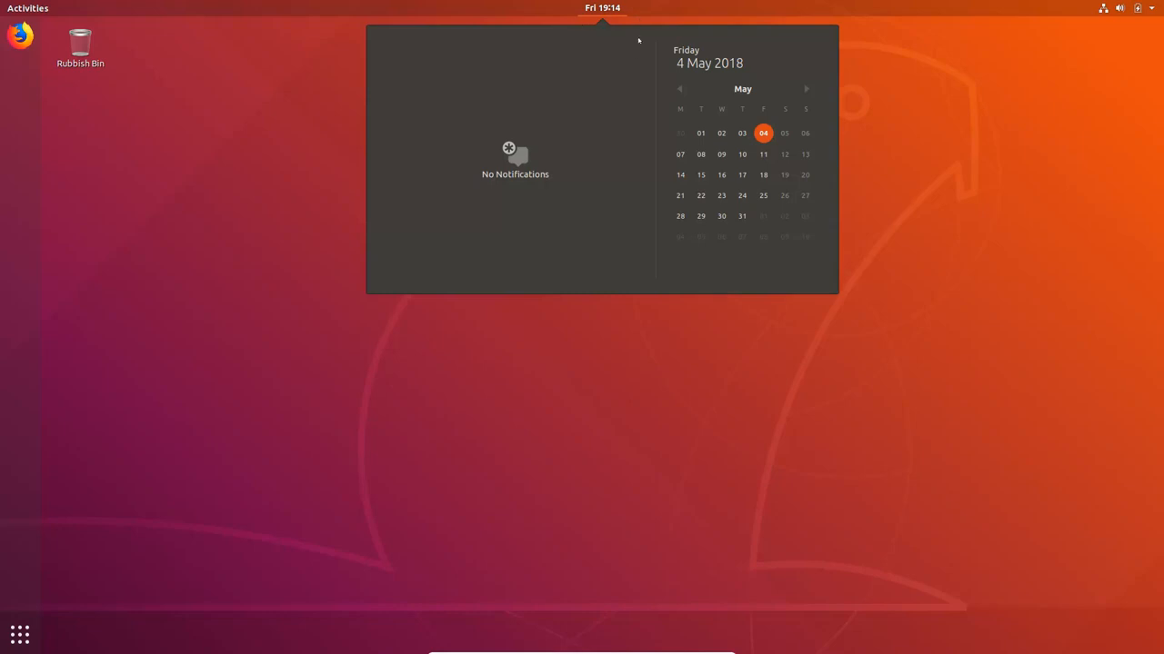
{"action": "left_click", "coordinate": [984, 173]}
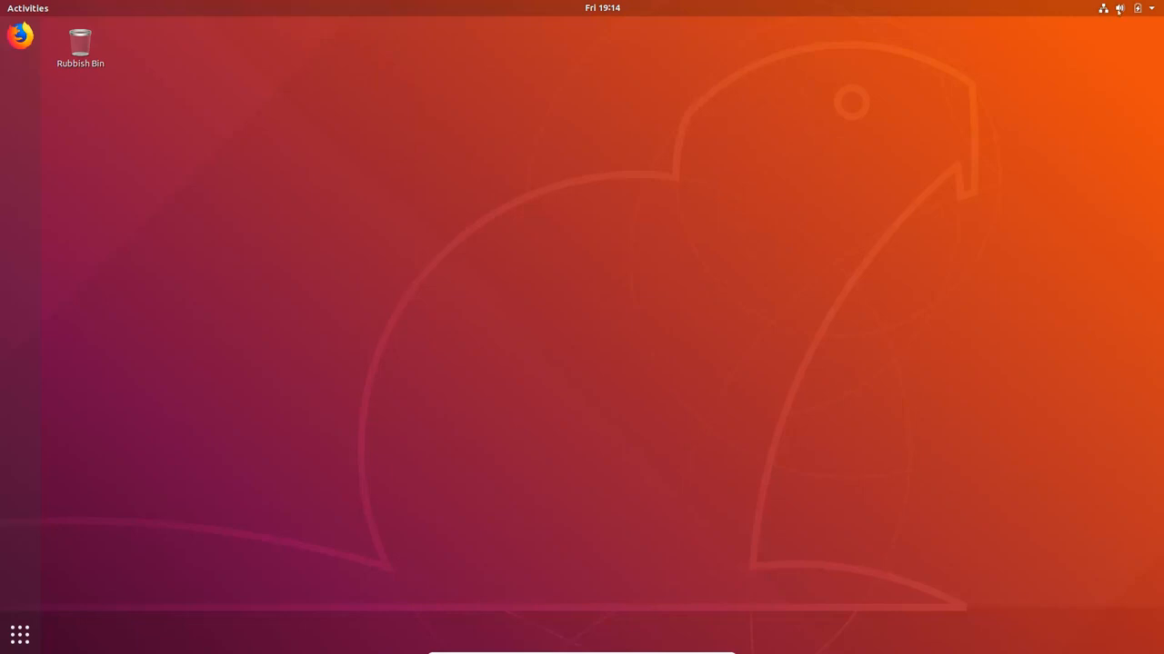
Examine the About information in the system Settings details, and close Settings
{"action": "left_click", "coordinate": [1153, 11]}
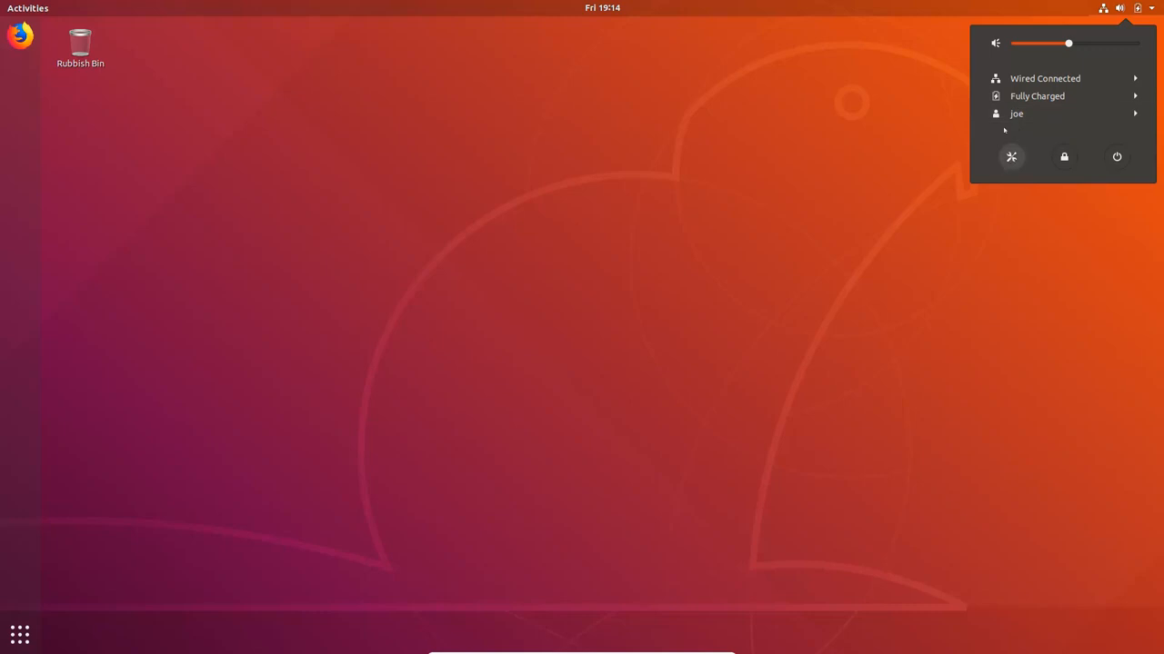
{"action": "left_click", "coordinate": [1011, 156]}
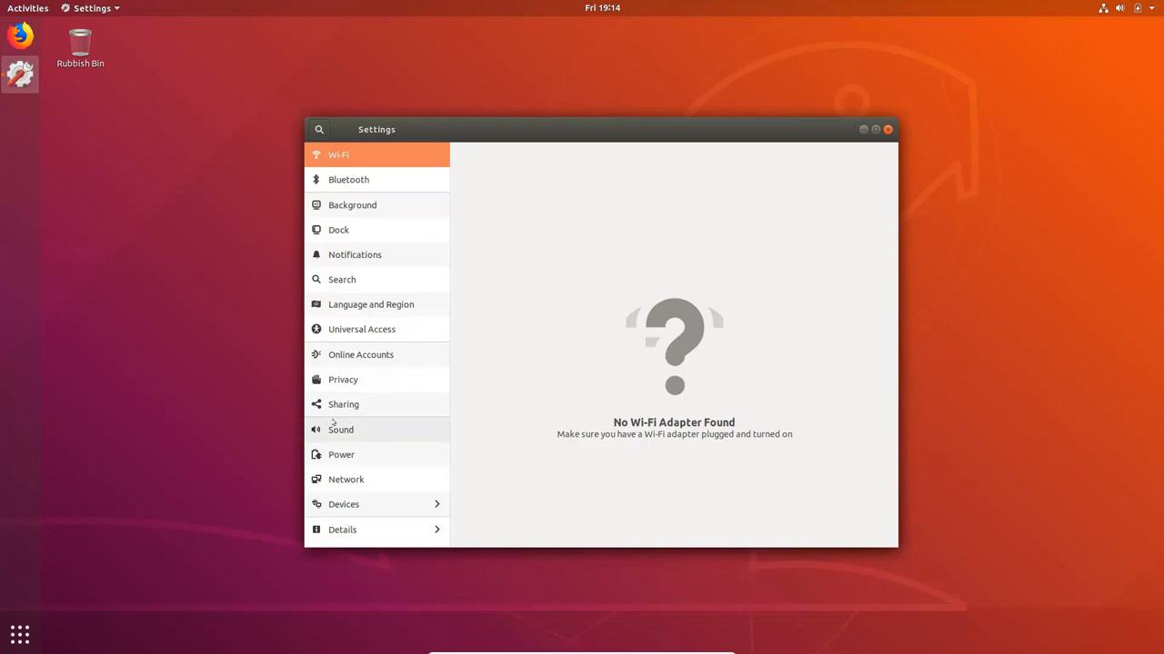
{"action": "left_click", "coordinate": [338, 531]}
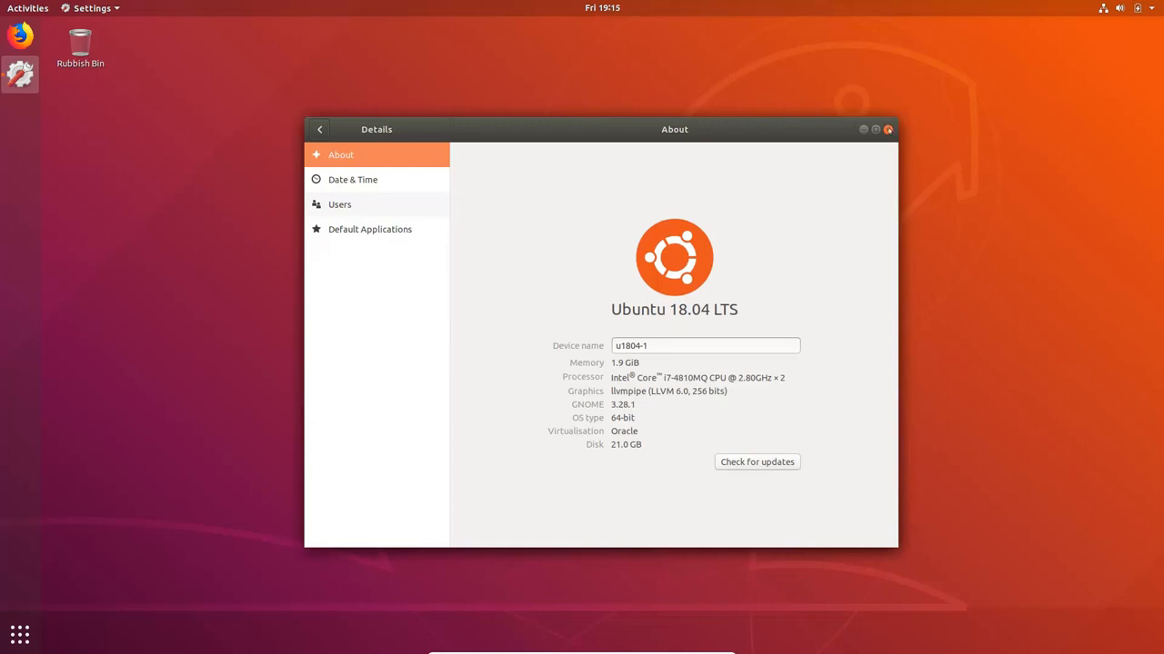
{"action": "left_click", "coordinate": [887, 129]}
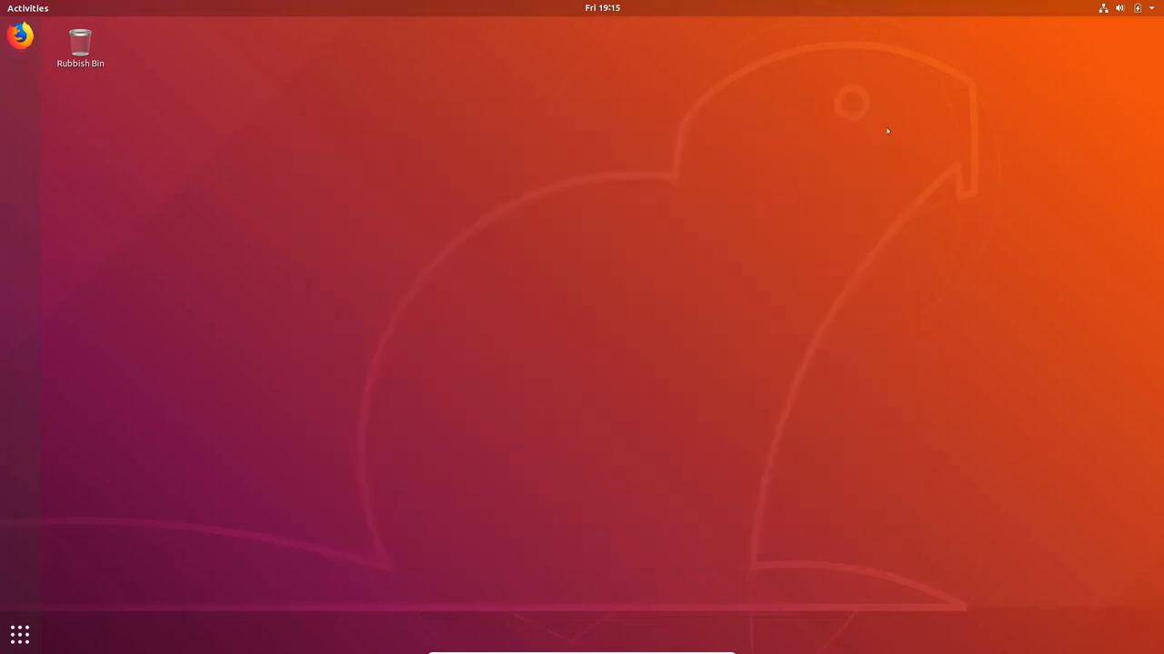
Set the desktop background to the stone-walled sea pool wallpaper, and close Settings
{"action": "right_click", "coordinate": [616, 111]}
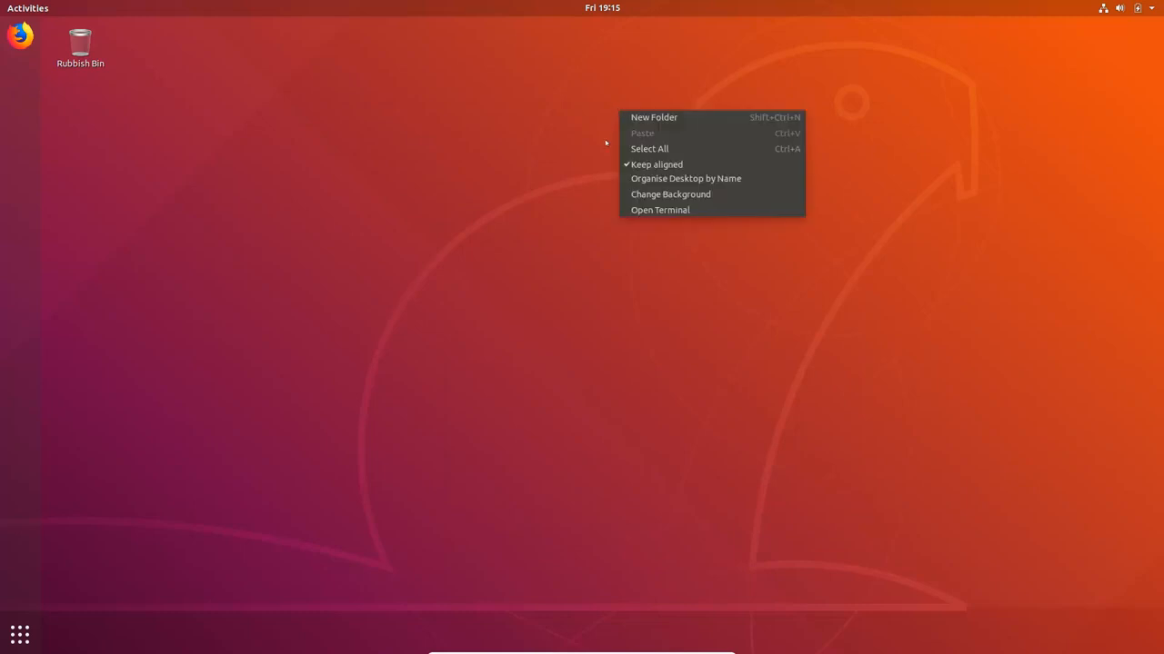
{"action": "left_click", "coordinate": [701, 195]}
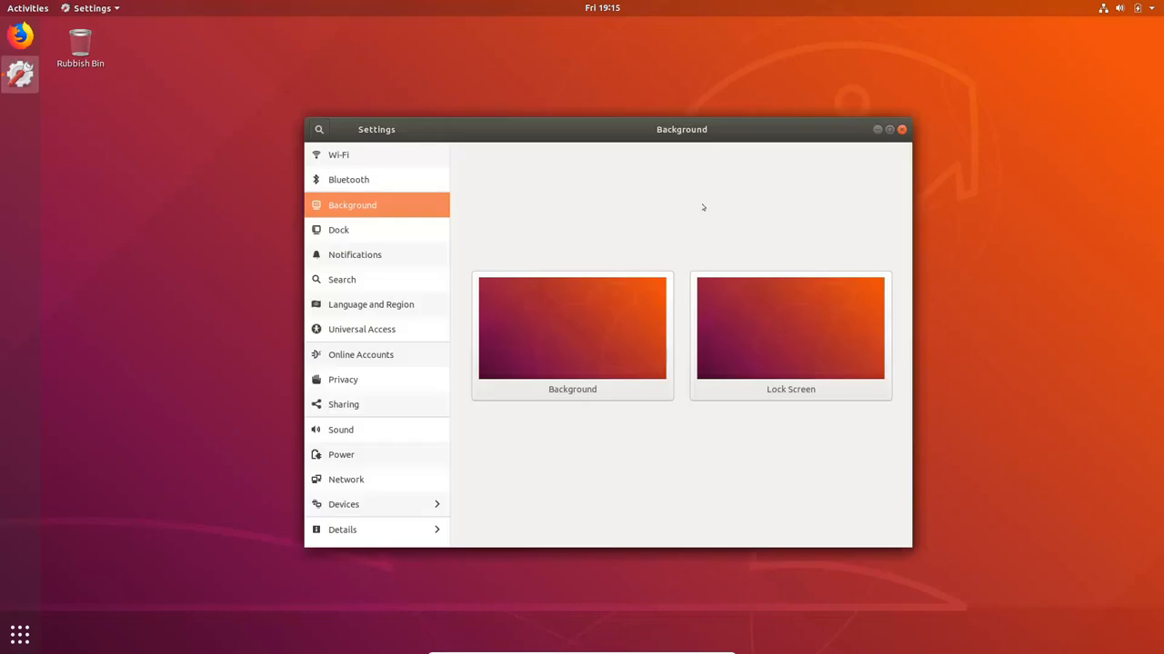
{"action": "left_click", "coordinate": [572, 312]}
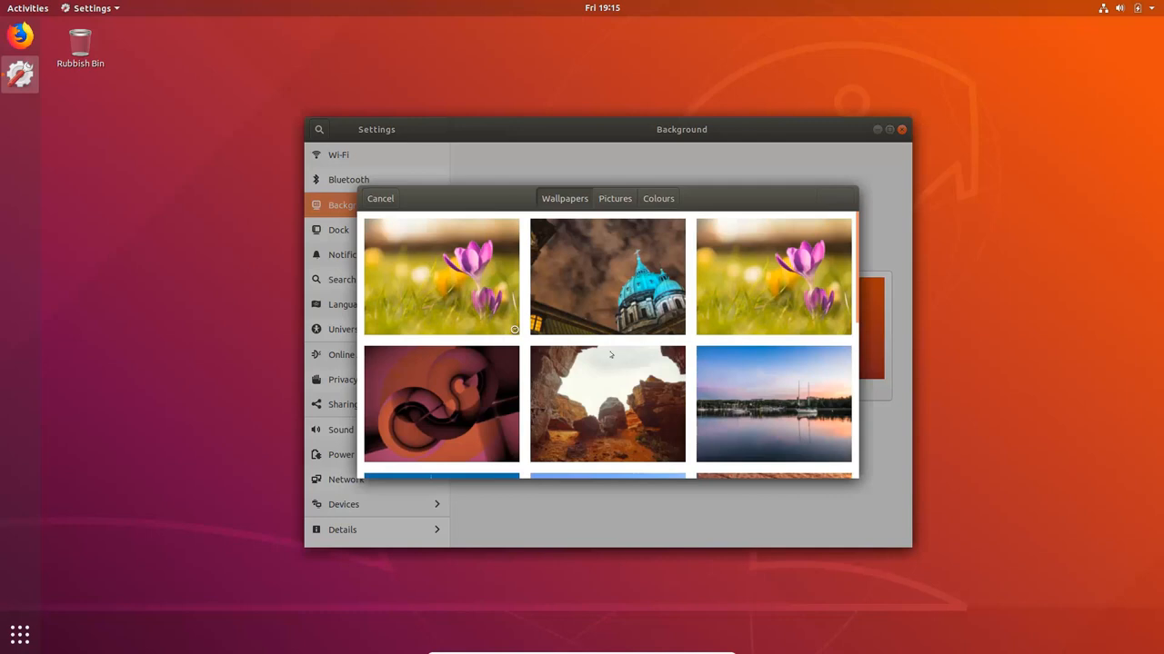
{"action": "scroll", "coordinate": [547, 398], "scroll_direction": "down", "scroll_amount": 1}
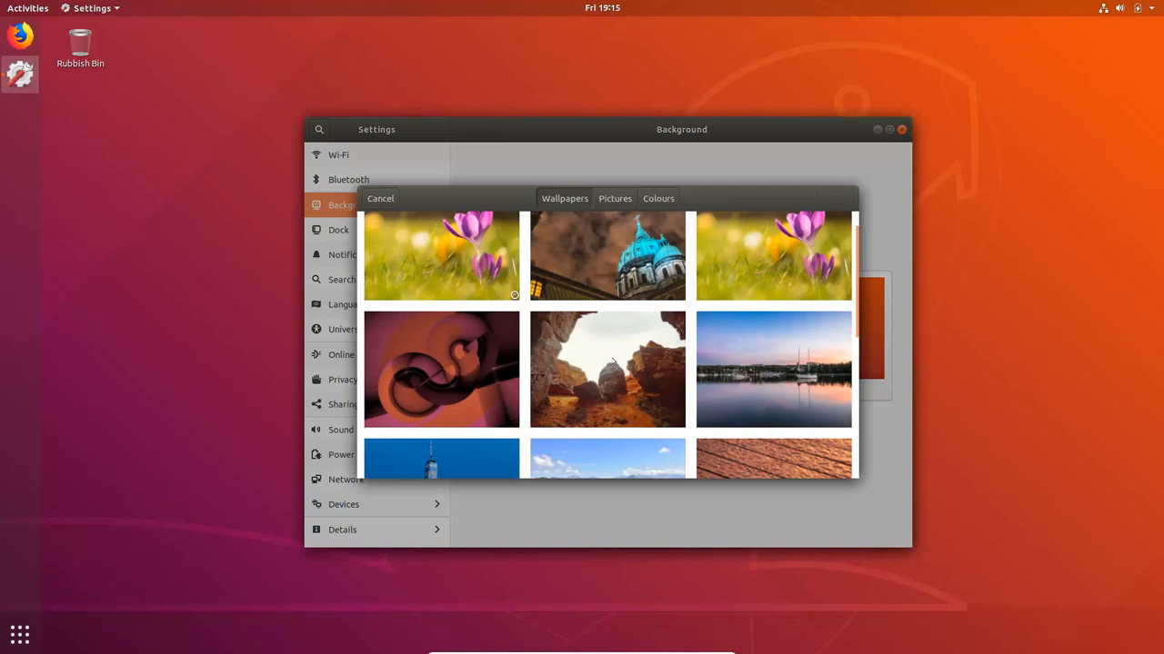
{"action": "left_click", "coordinate": [610, 368]}
{"action": "scroll", "coordinate": [611, 369], "scroll_direction": "down", "scroll_amount": 5}
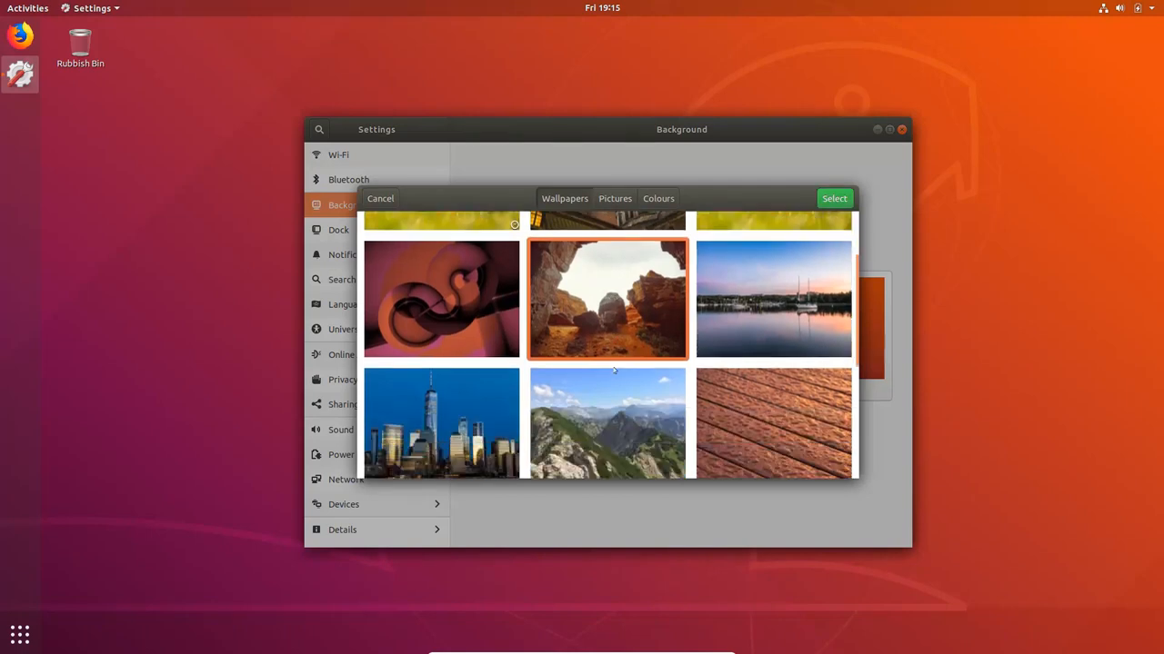
{"action": "scroll", "coordinate": [613, 368], "scroll_direction": "down", "scroll_amount": 2}
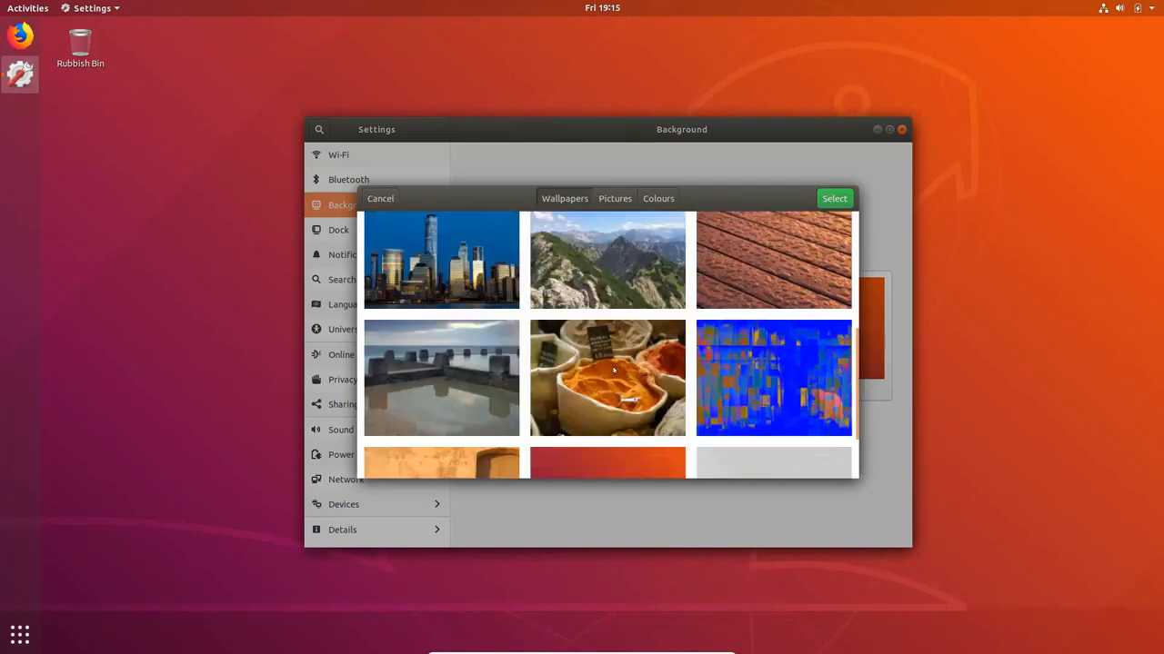
{"action": "left_click", "coordinate": [780, 288]}
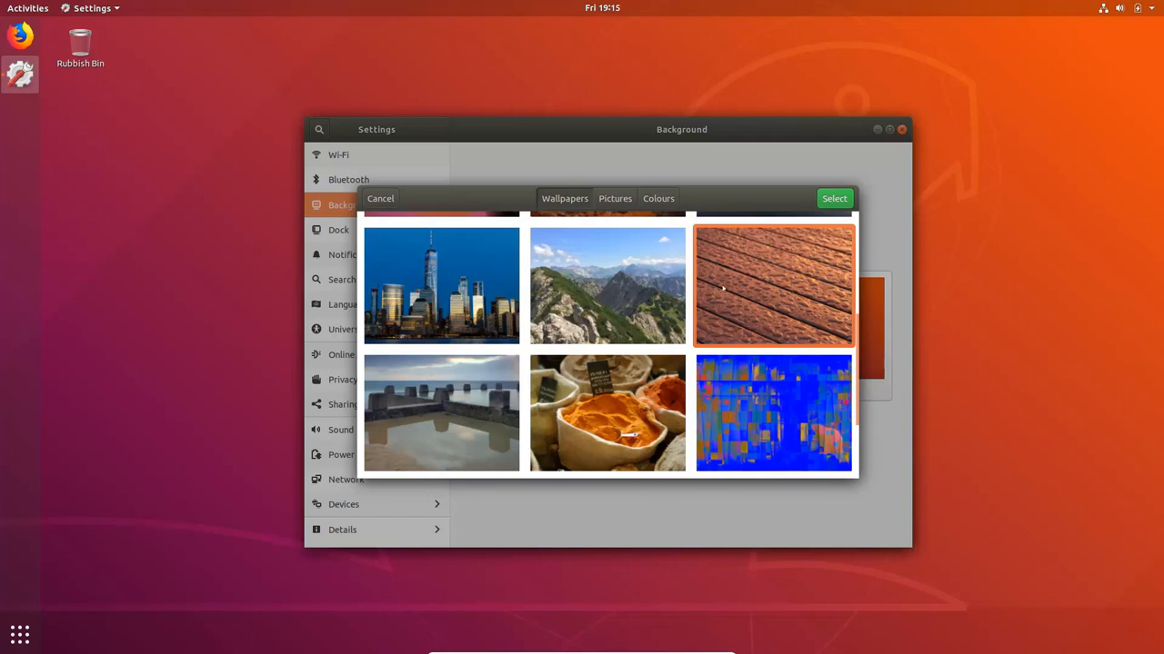
{"action": "scroll", "coordinate": [627, 362], "scroll_direction": "down", "scroll_amount": 1}
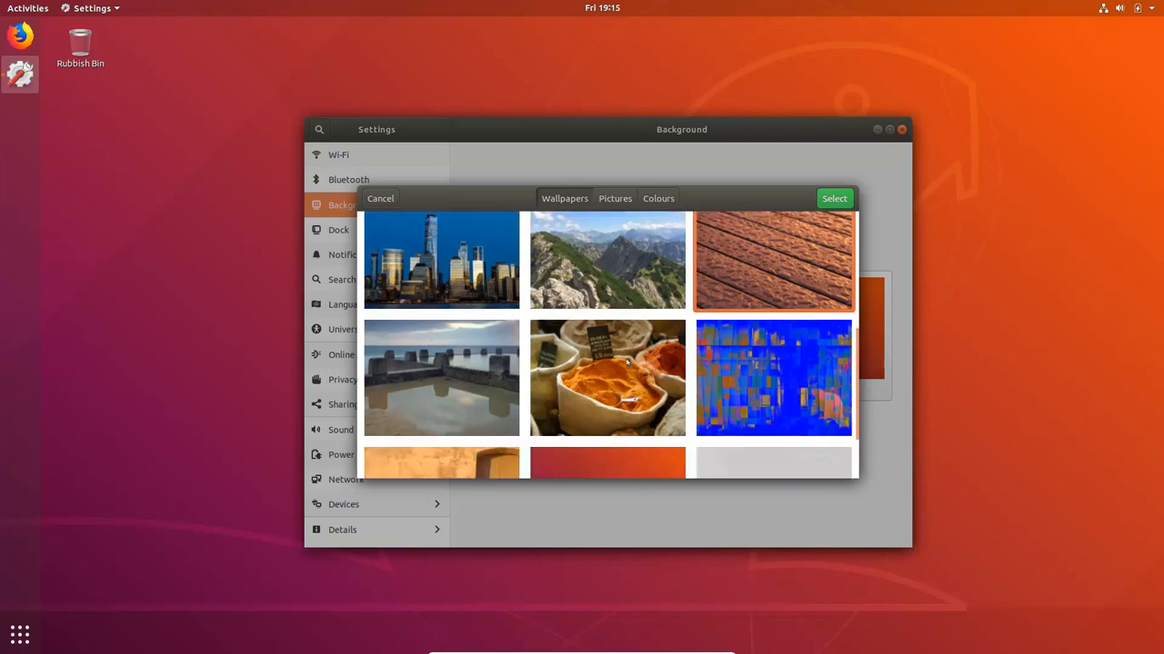
{"action": "left_click", "coordinate": [433, 374]}
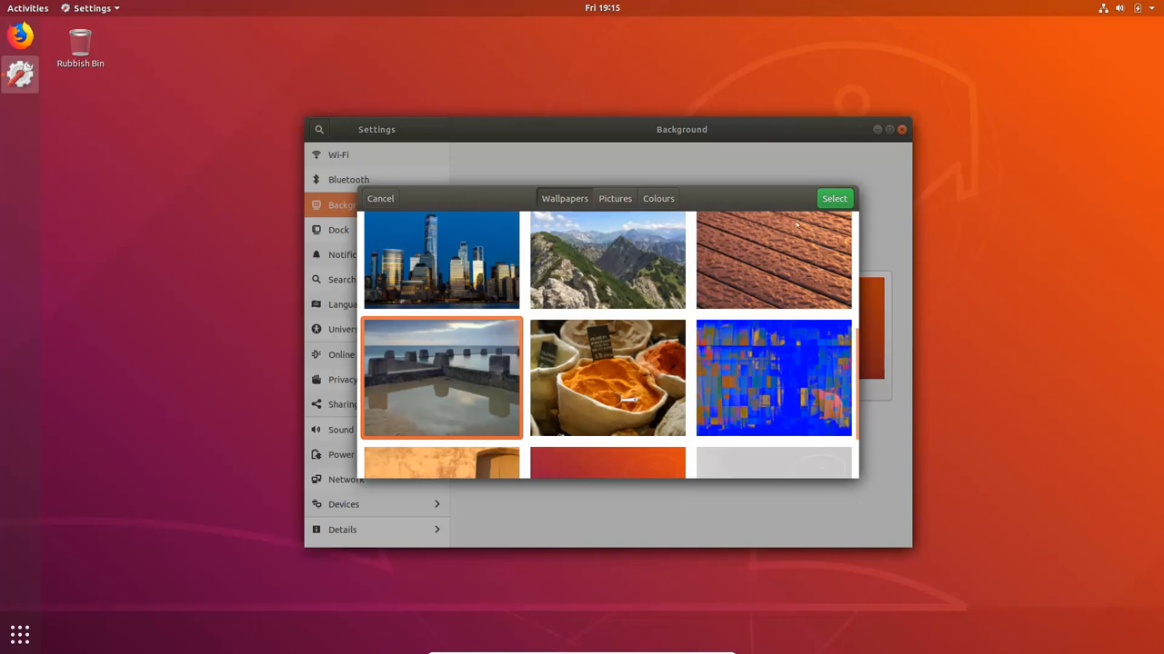
{"action": "left_click", "coordinate": [834, 198]}
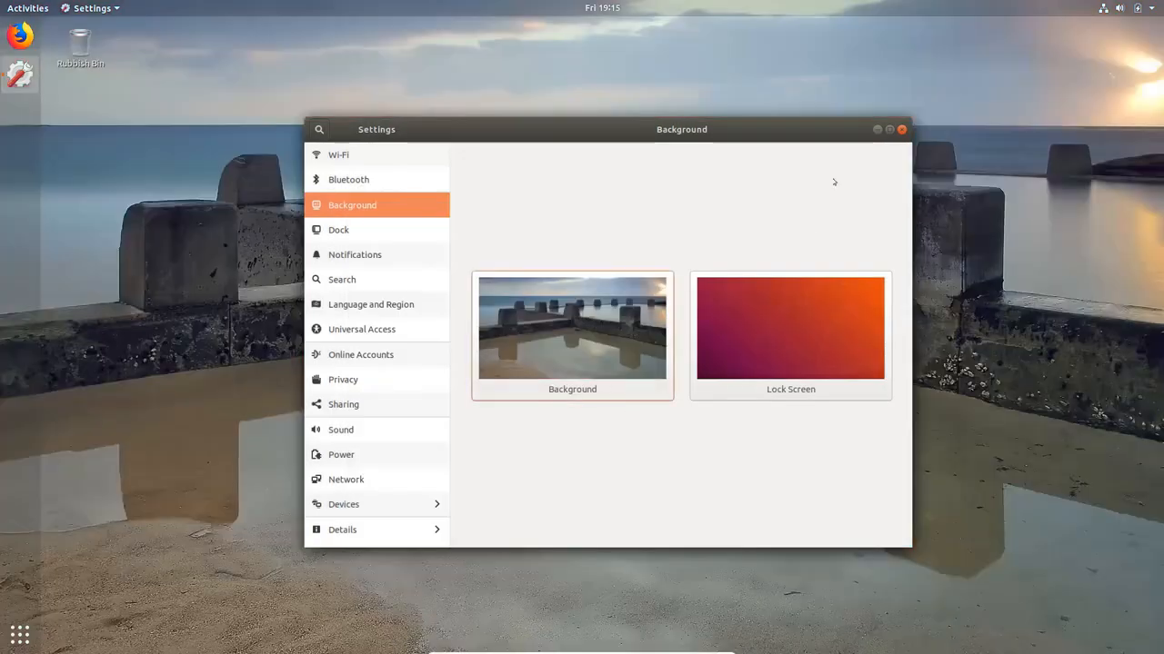
{"action": "left_click", "coordinate": [901, 129]}
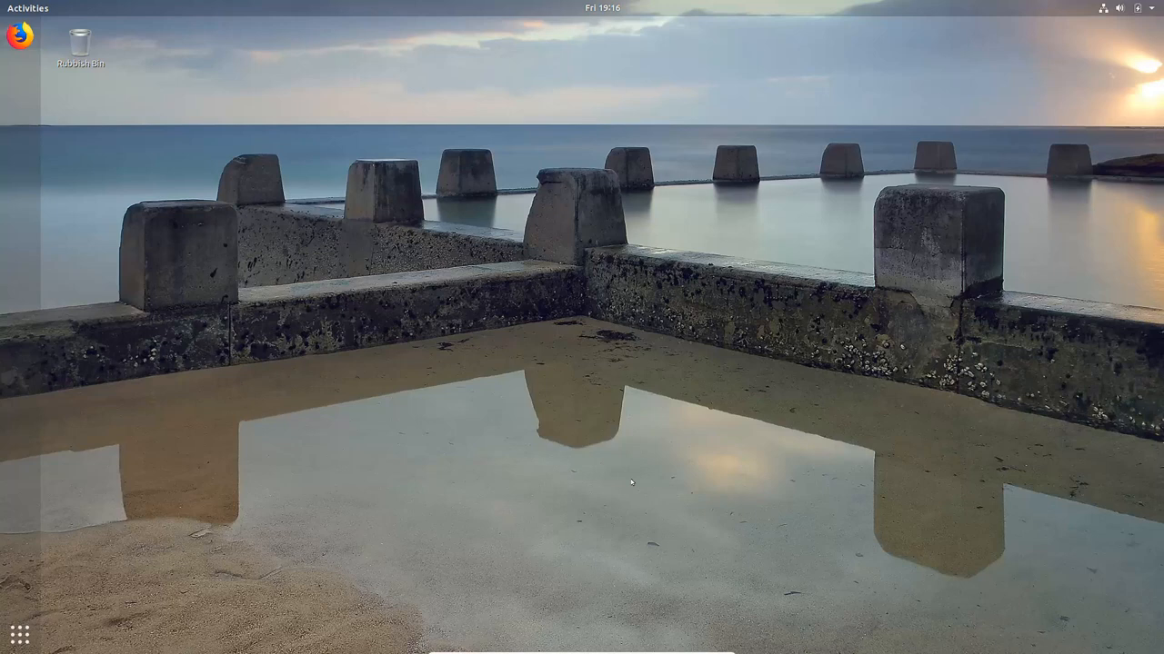
Change the desktop background to the blue abstract mosaic wallpaper with the beaver, and close Settings
{"action": "right_click", "coordinate": [609, 375]}
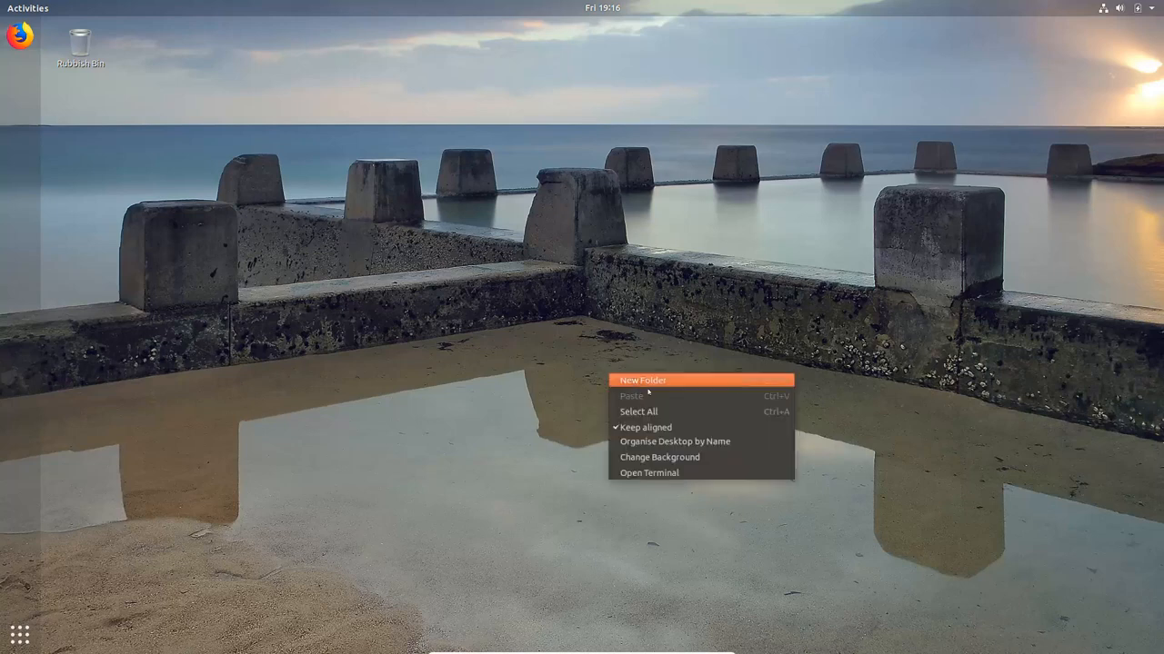
{"action": "left_click", "coordinate": [643, 459]}
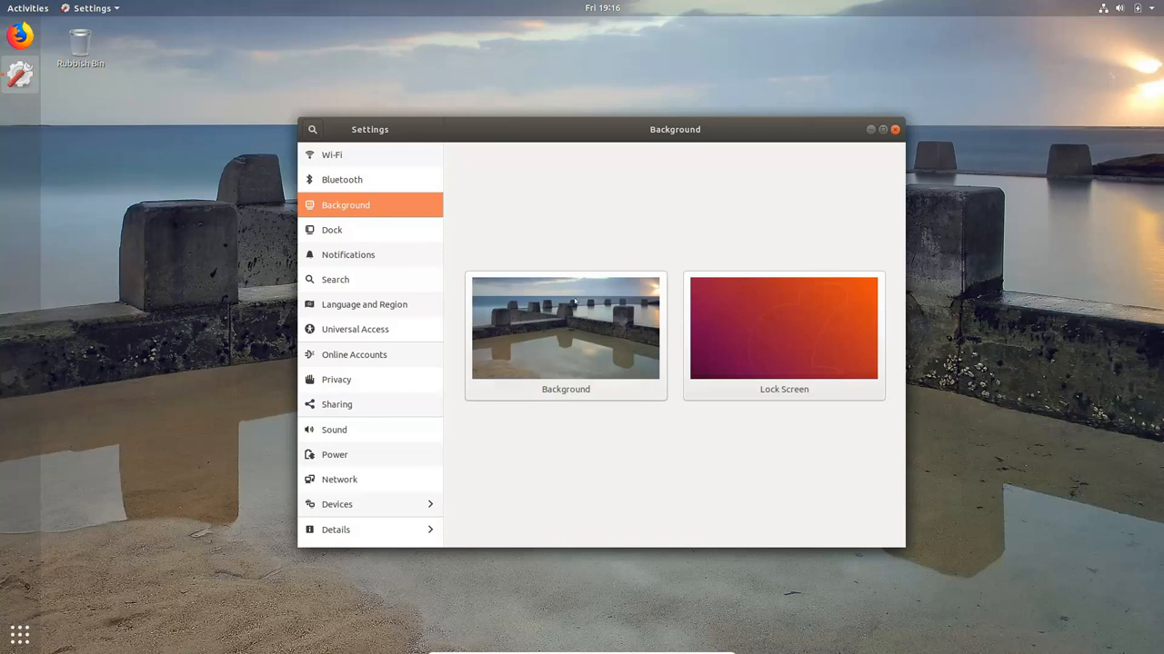
{"action": "left_click", "coordinate": [574, 302]}
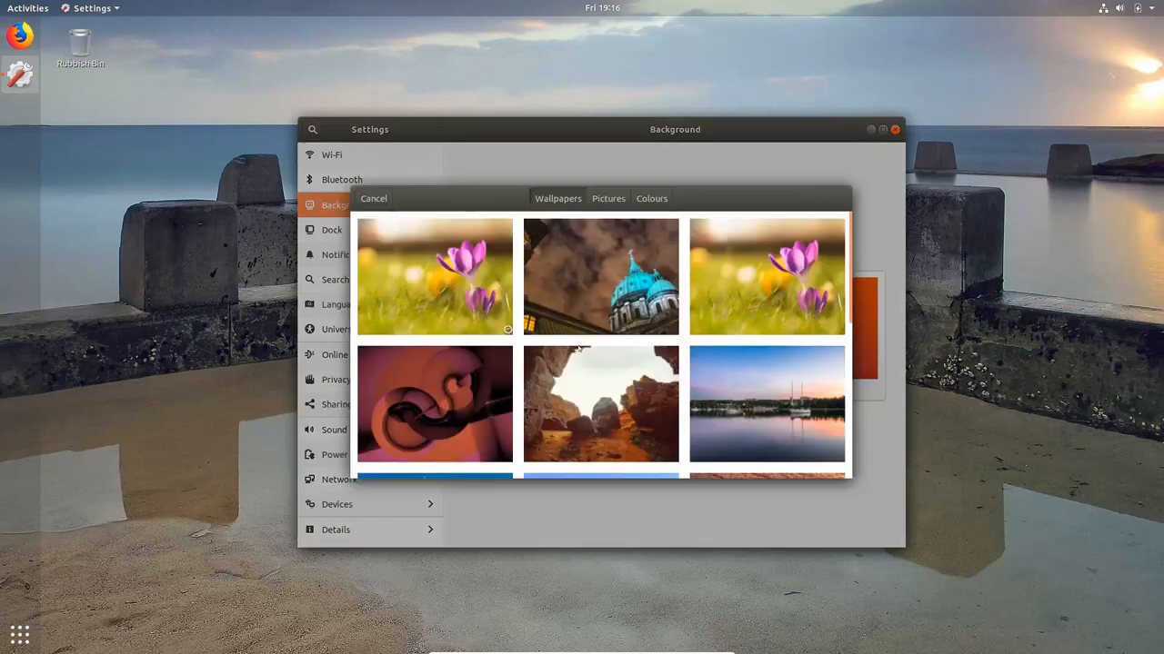
{"action": "scroll", "coordinate": [562, 383], "scroll_direction": "down", "scroll_amount": 5}
{"action": "left_click", "coordinate": [756, 324]}
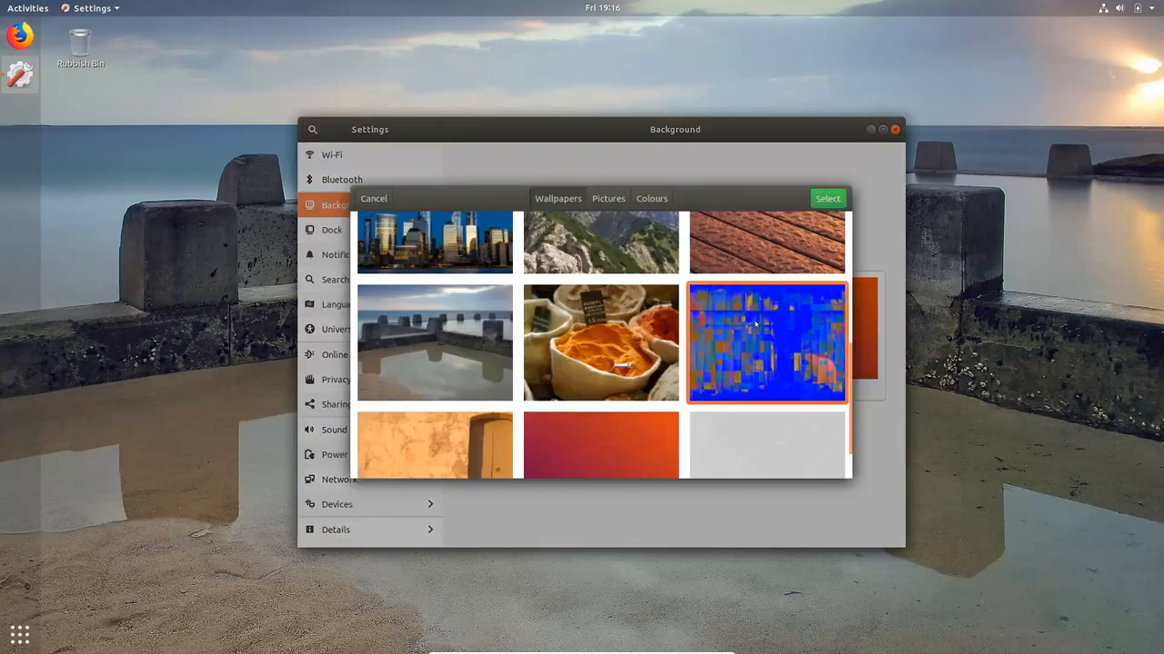
{"action": "left_click", "coordinate": [825, 198]}
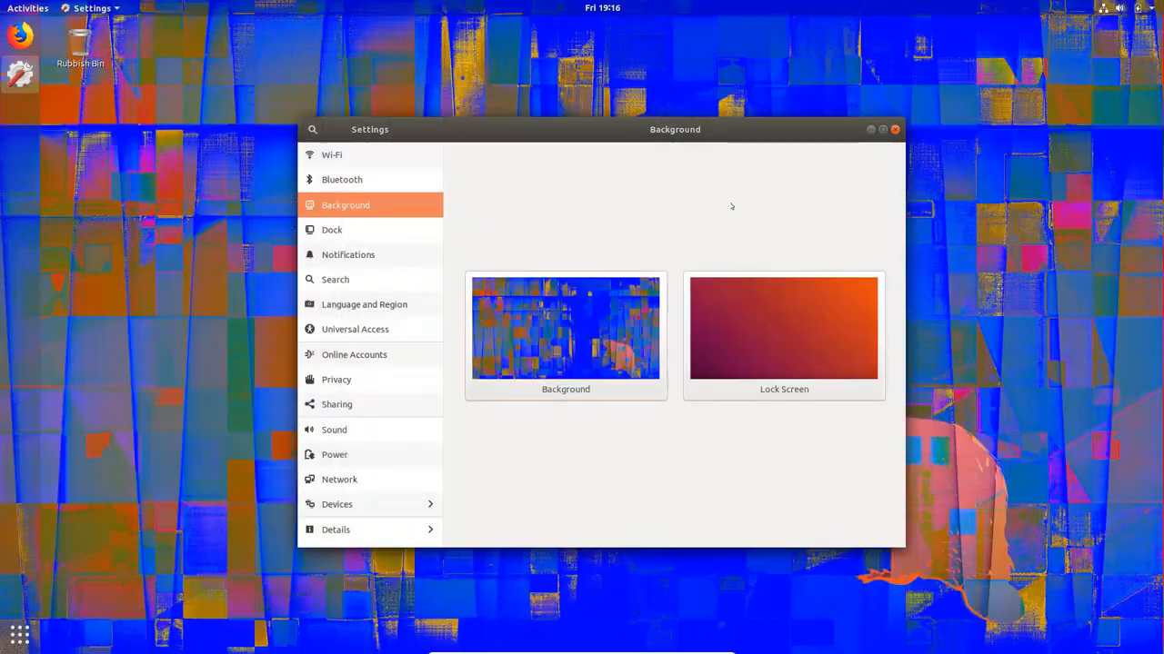
{"action": "left_click", "coordinate": [894, 129]}
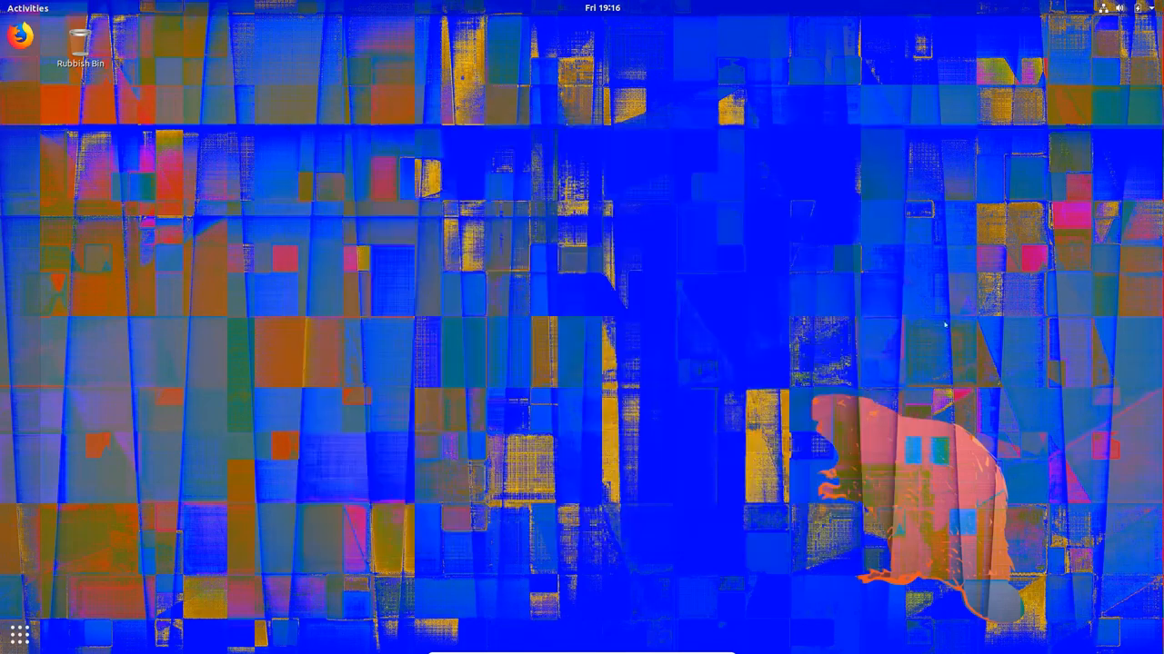
Restore the default purple-and-orange Ubuntu wallpaper as the desktop background
{"action": "right_click", "coordinate": [536, 274]}
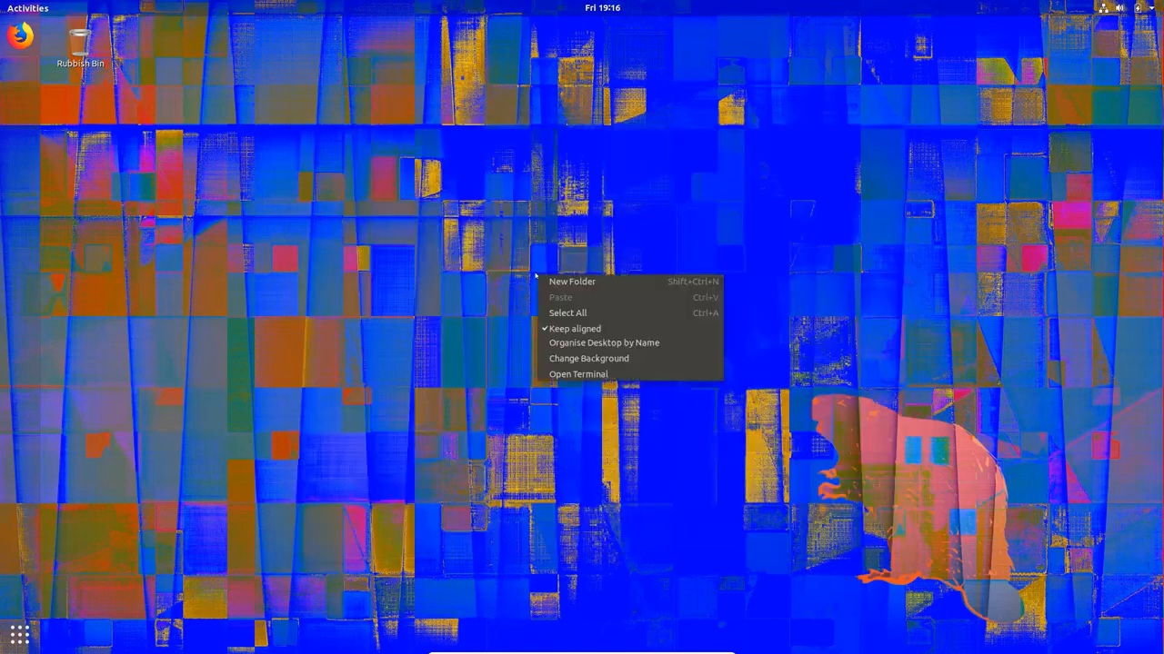
{"action": "left_click", "coordinate": [299, 259]}
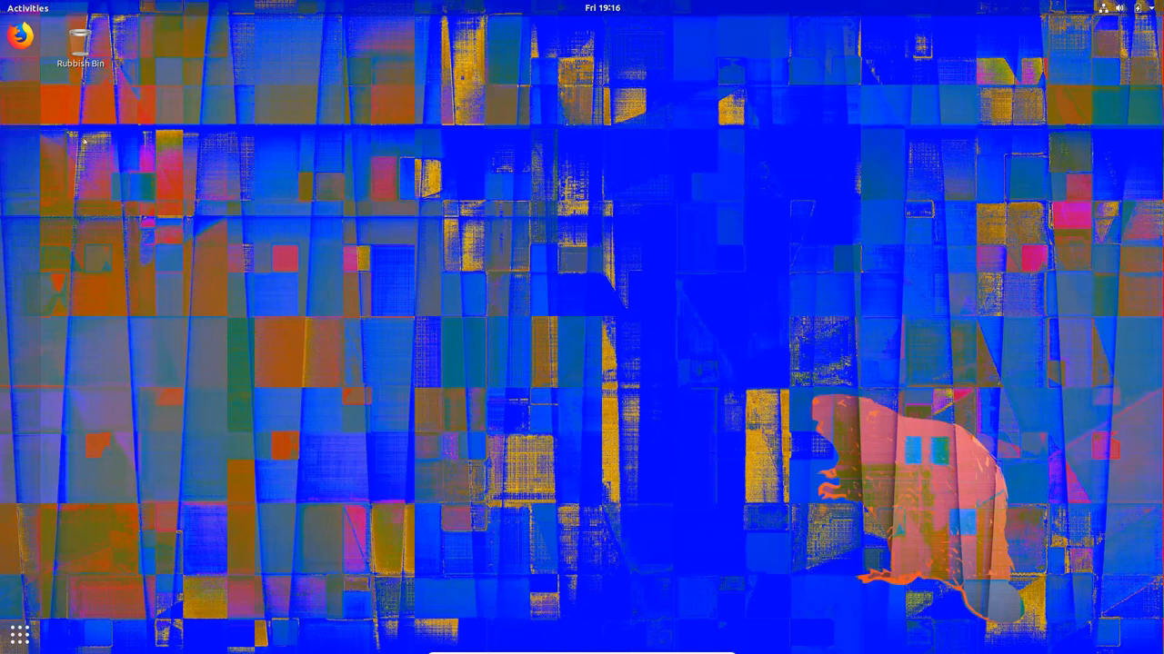
{"action": "right_click", "coordinate": [611, 261]}
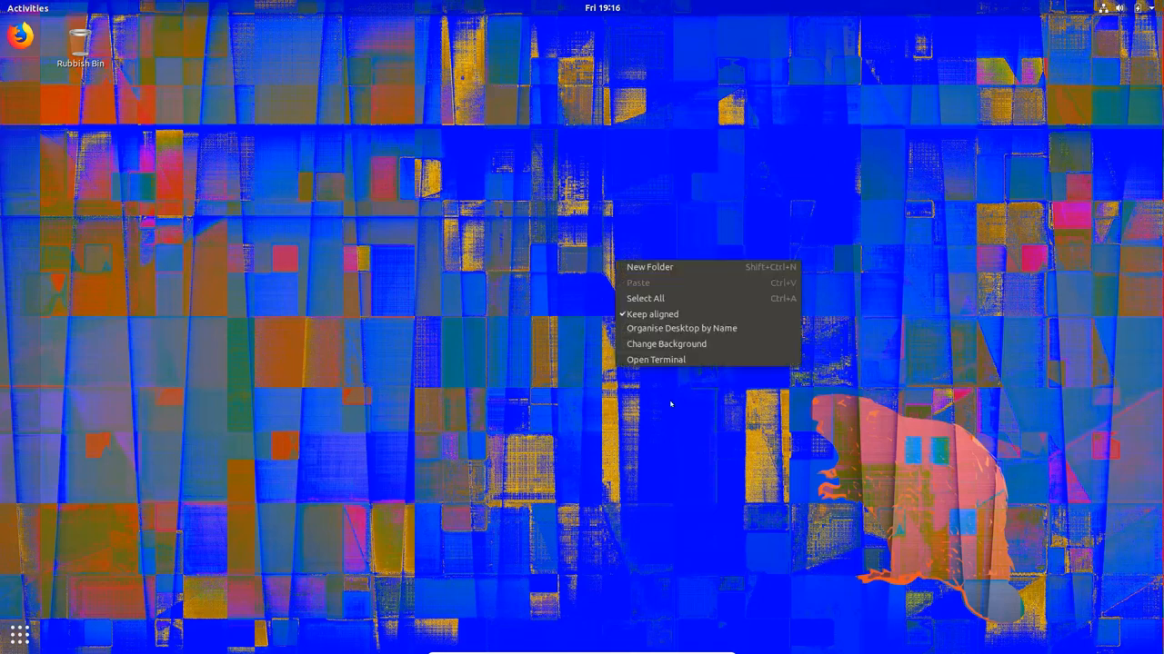
{"action": "left_click", "coordinate": [686, 342]}
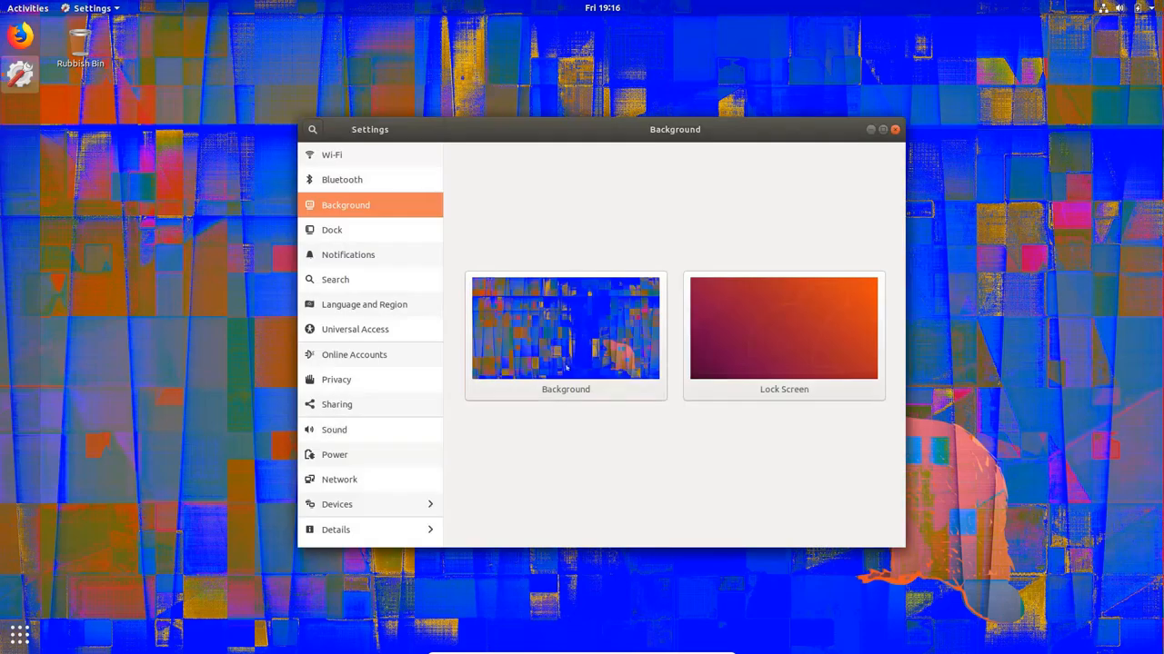
{"action": "left_click", "coordinate": [566, 367]}
{"action": "scroll", "coordinate": [600, 381], "scroll_direction": "down", "scroll_amount": 10}
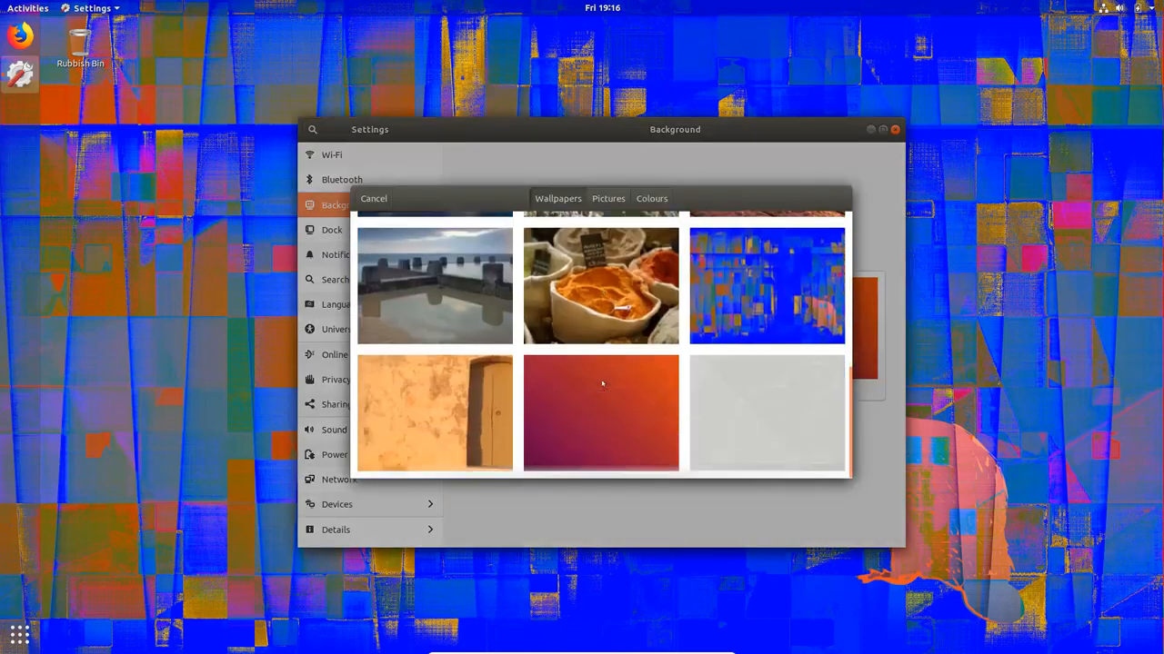
{"action": "left_click", "coordinate": [628, 395]}
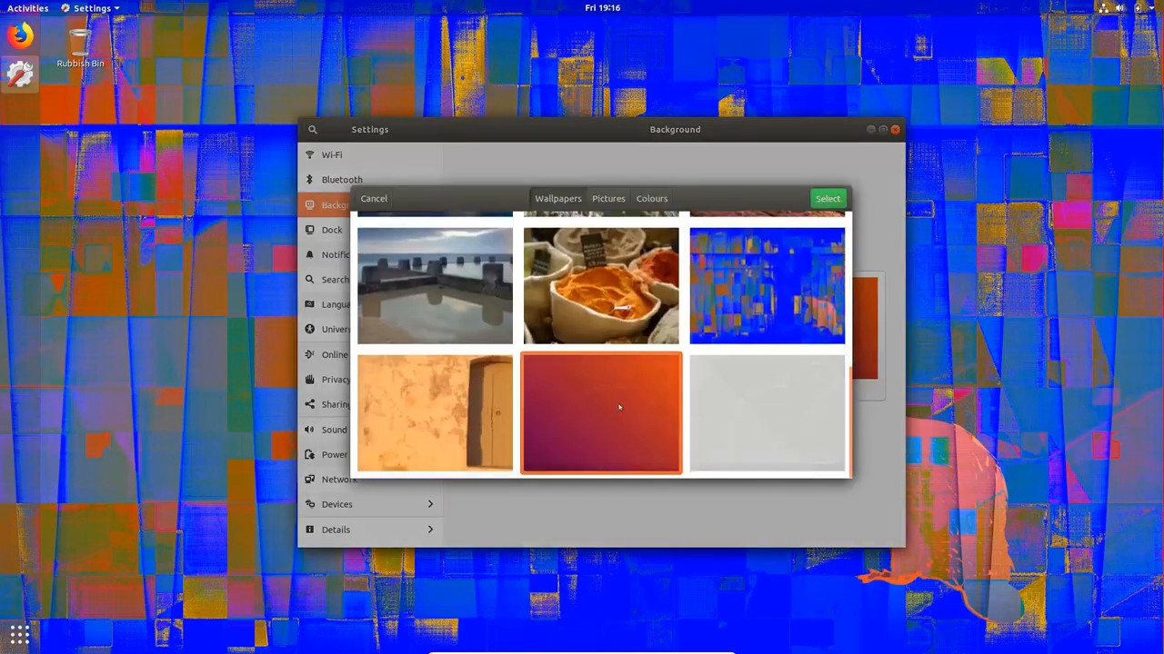
{"action": "left_click", "coordinate": [828, 199]}
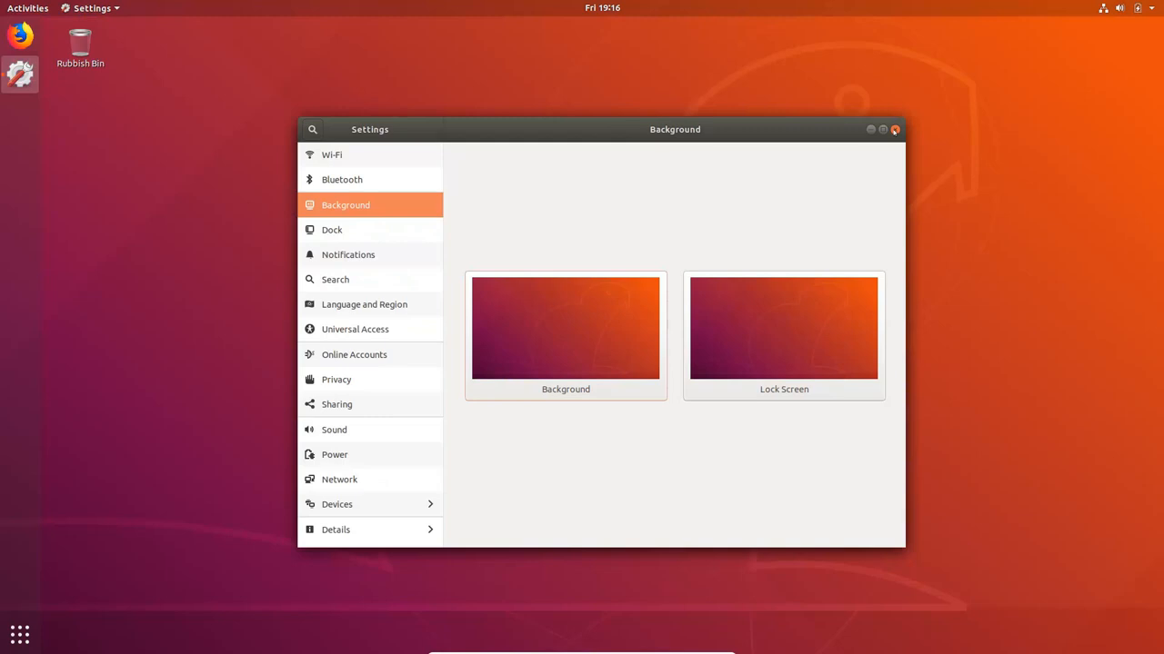
{"action": "left_click_drag", "start_coordinate": [895, 131], "coordinate": [892, 136]}
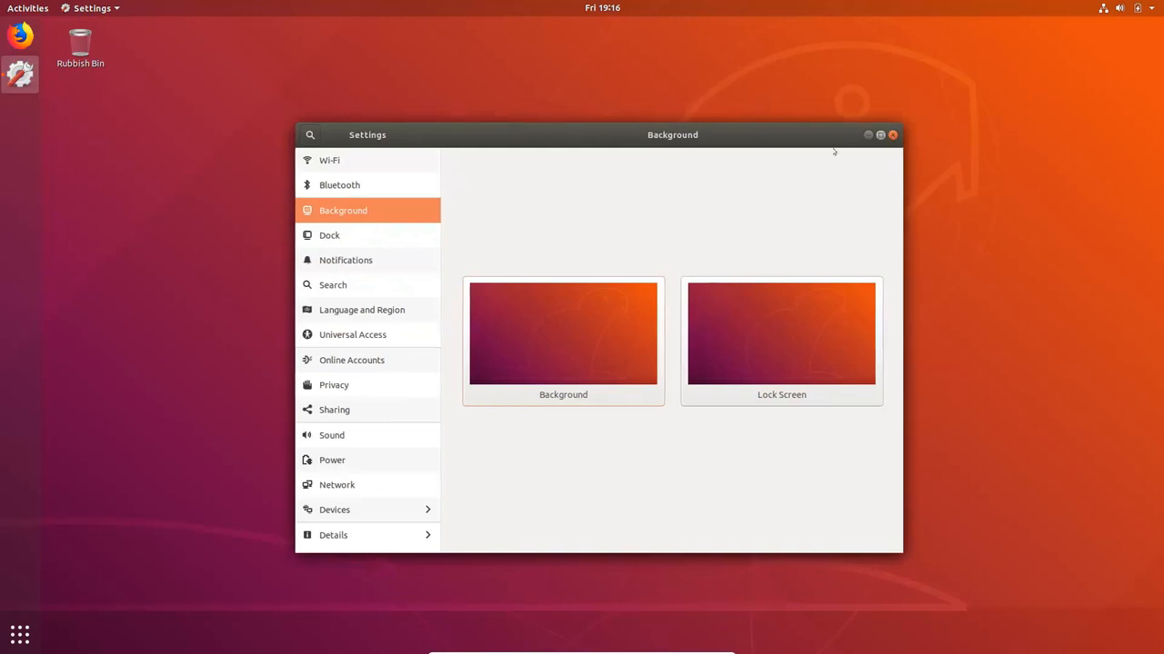
Review the Dock settings for auto-hide, icon size and position on screen, keeping them as they are
{"action": "left_click", "coordinate": [322, 237]}
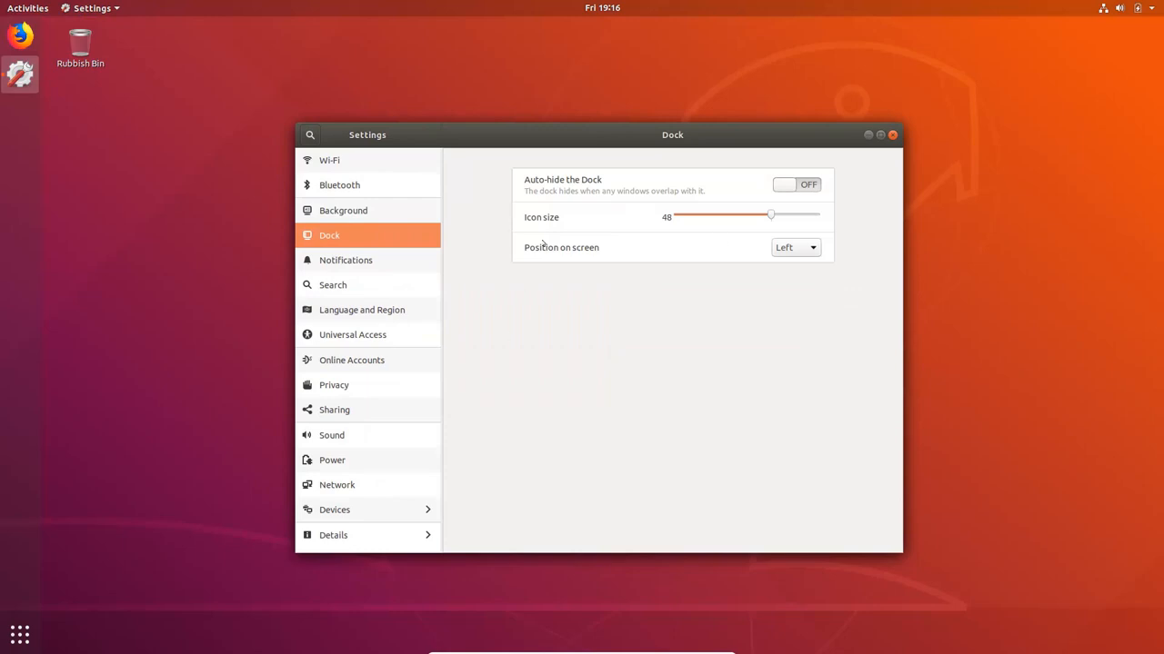
{"action": "mouse_move", "coordinate": [770, 215]}
{"action": "left_mouse_down"}
{"action": "mouse_move", "coordinate": [683, 217]}
{"action": "mouse_move", "coordinate": [769, 216]}
{"action": "left_mouse_up"}
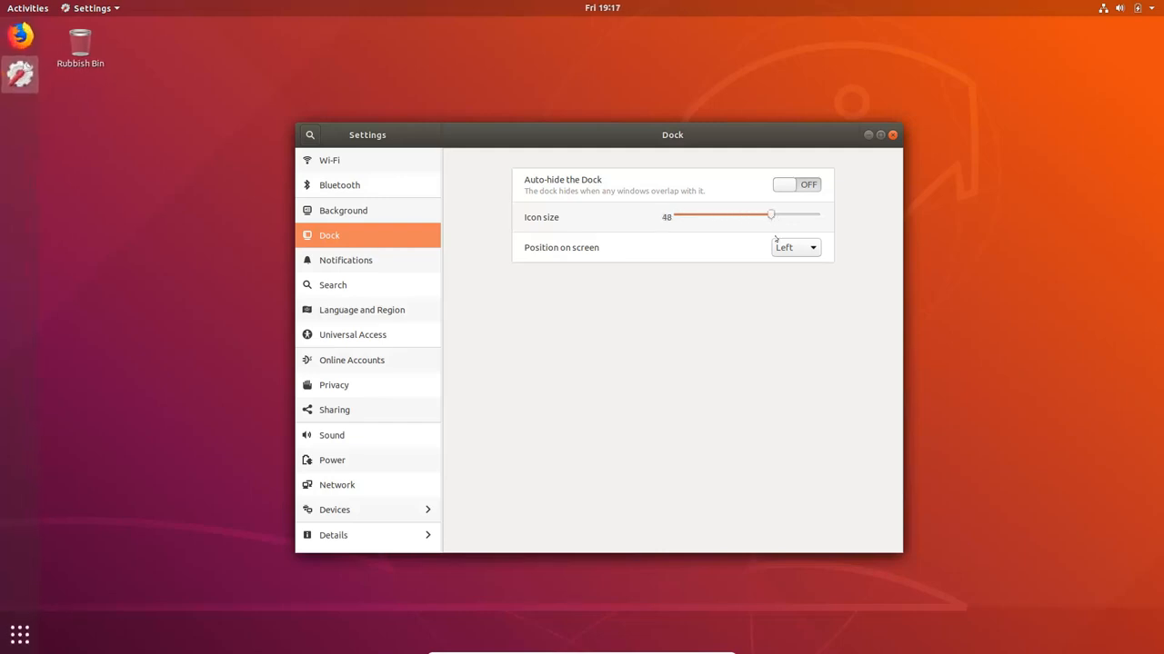
{"action": "left_click", "coordinate": [805, 248]}
{"action": "left_click", "coordinate": [807, 248]}
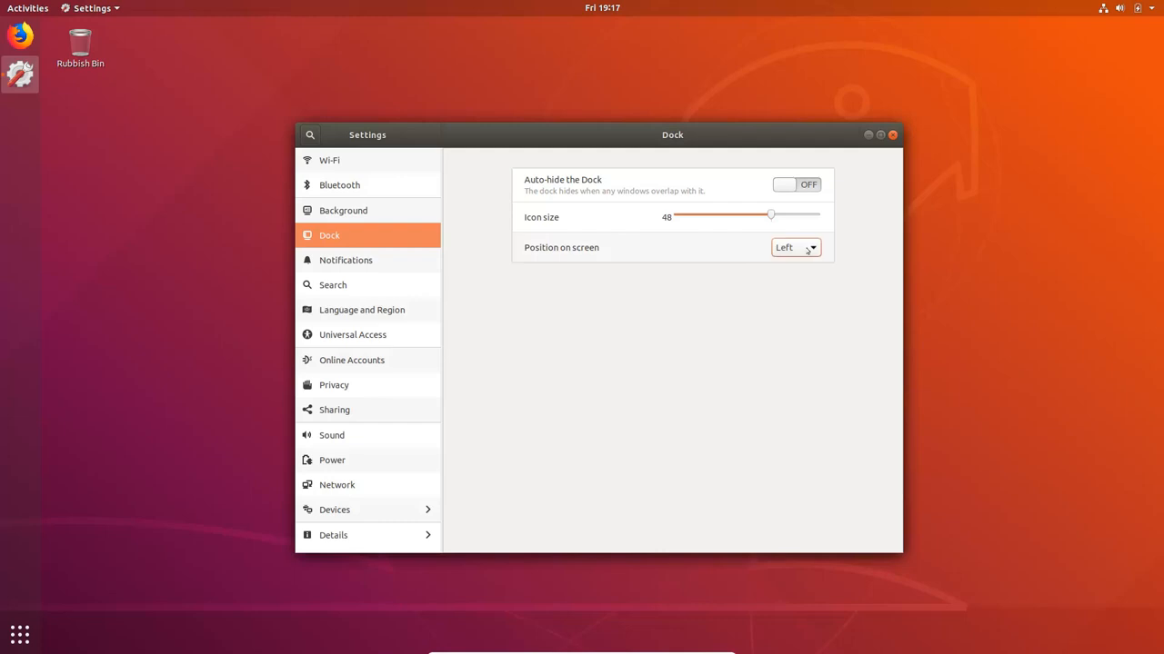
{"action": "left_click", "coordinate": [785, 186]}
{"action": "left_click", "coordinate": [785, 186]}
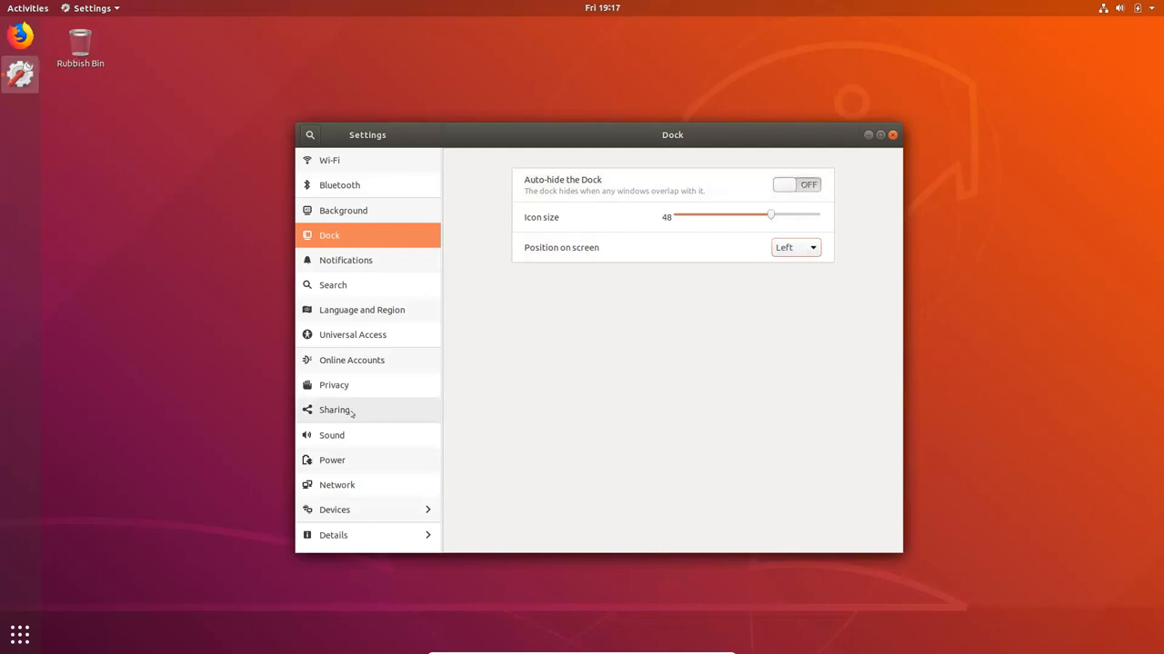
Examine the wired network connection's details, IPv4, IPv6 and security settings, and apply the profile without changes
{"action": "left_click", "coordinate": [347, 485]}
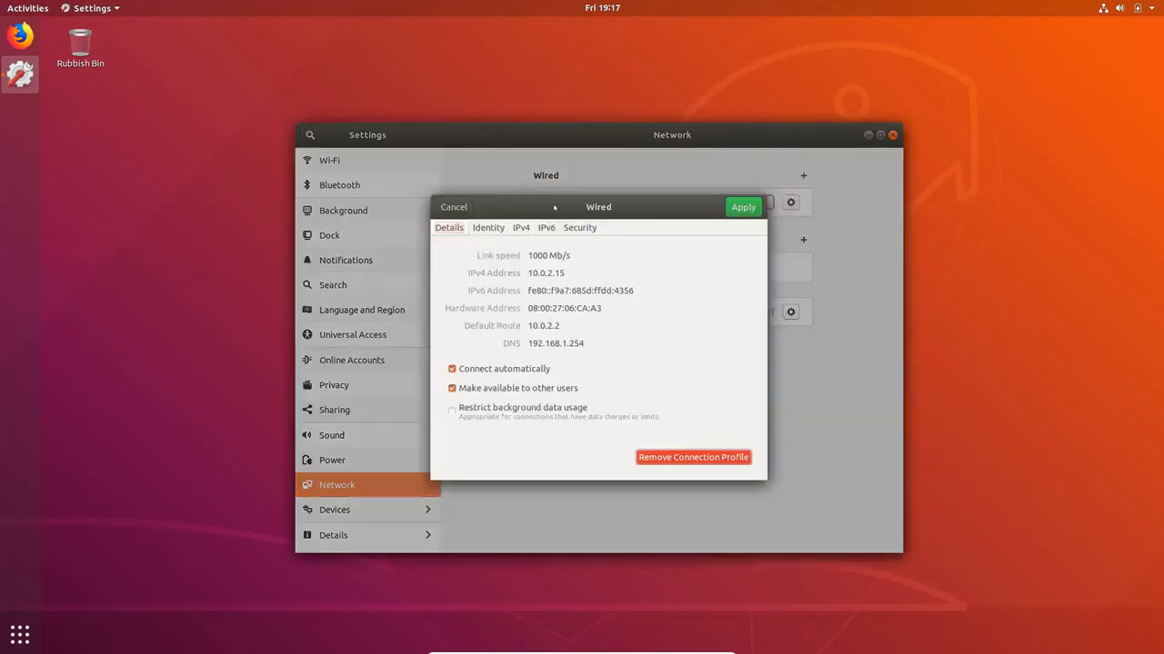
{"action": "left_click", "coordinate": [519, 228]}
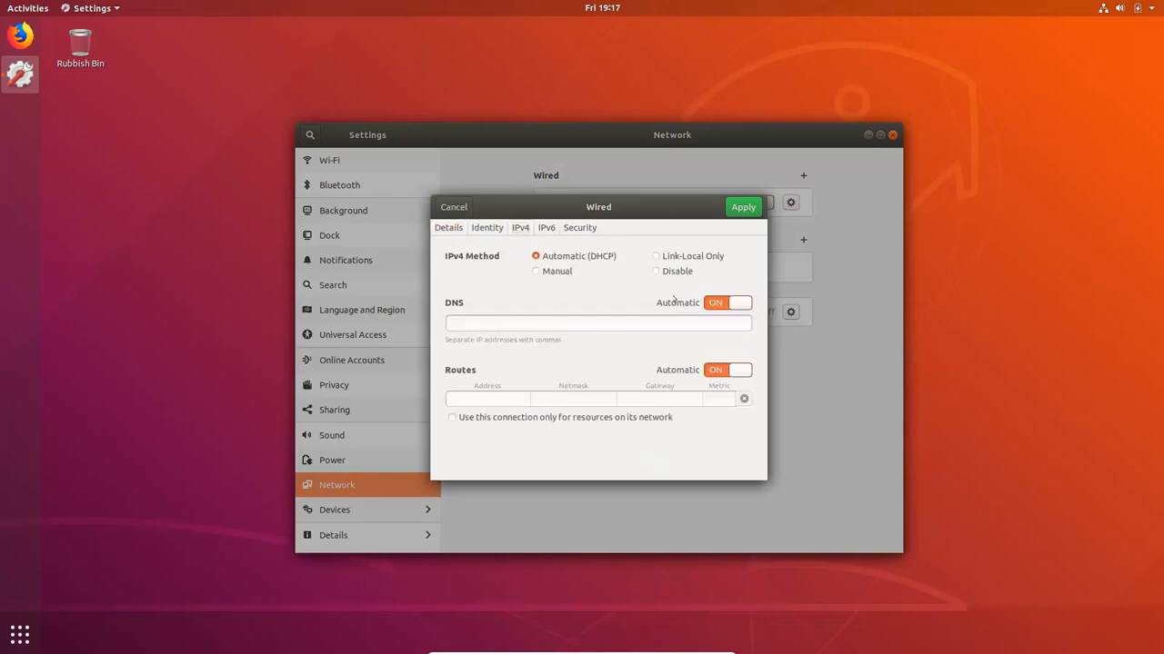
{"action": "left_click", "coordinate": [545, 230]}
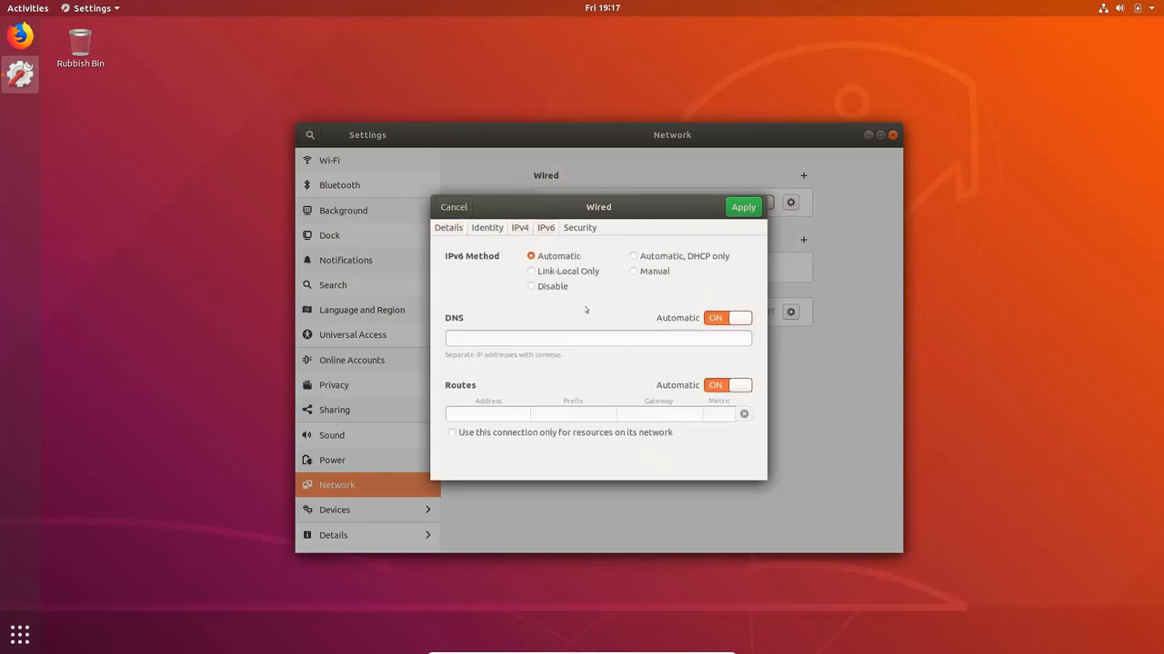
{"action": "left_click", "coordinate": [570, 228]}
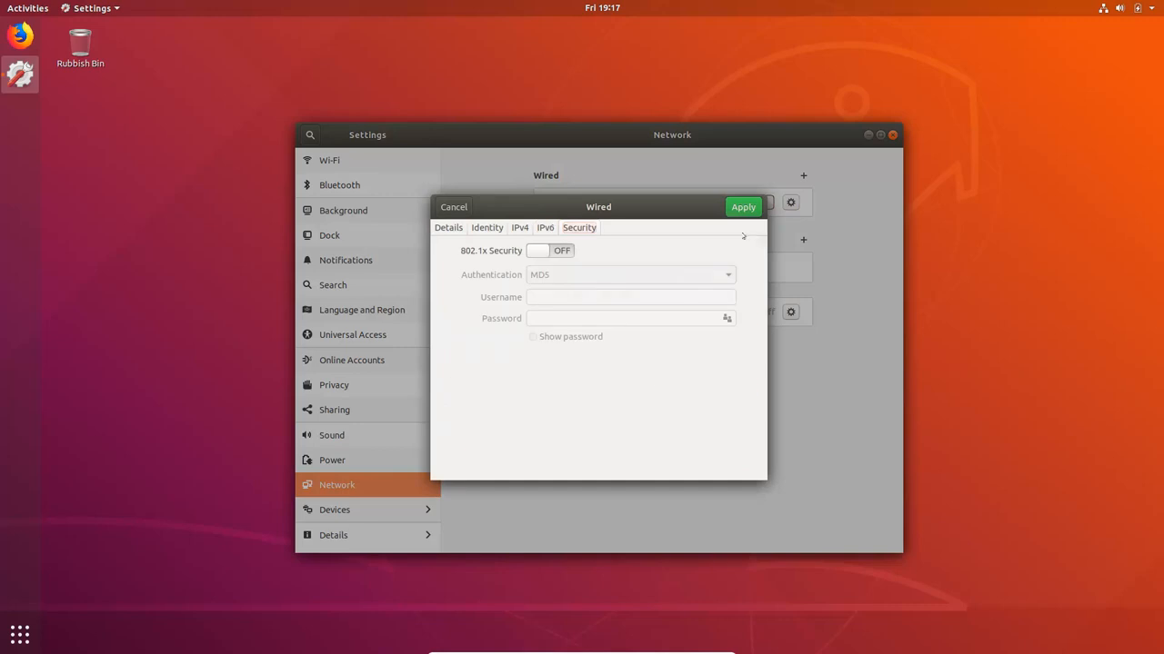
{"action": "left_click", "coordinate": [743, 207]}
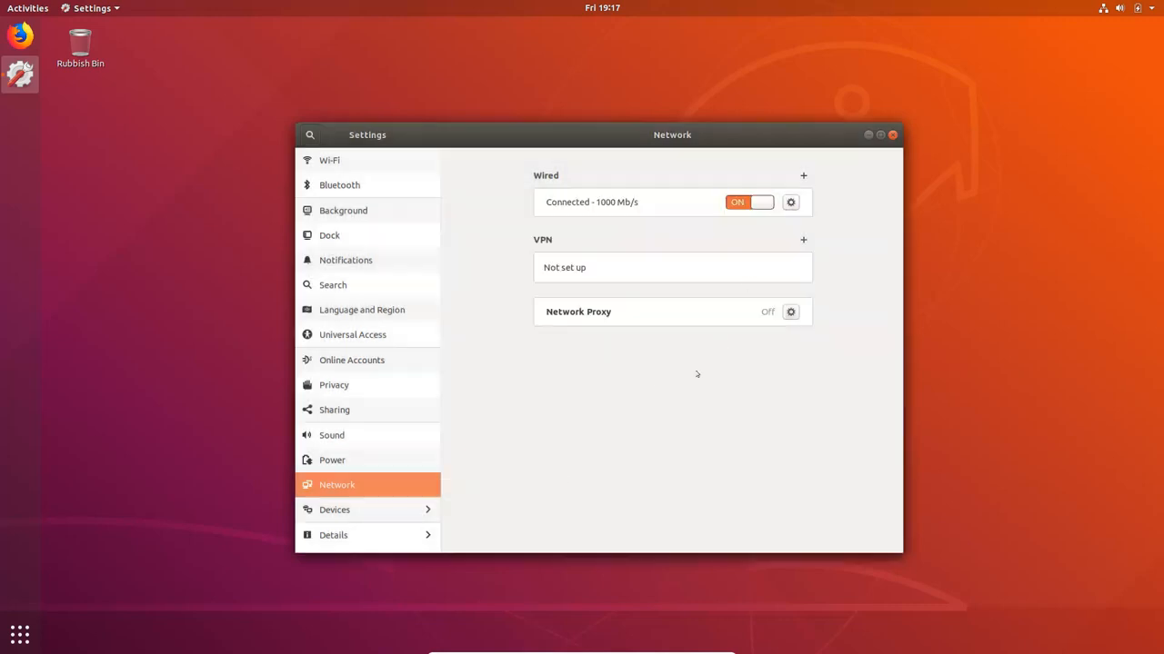
Check the system's About details, and view the Screen Display settings of the devices
{"action": "left_click", "coordinate": [338, 538]}
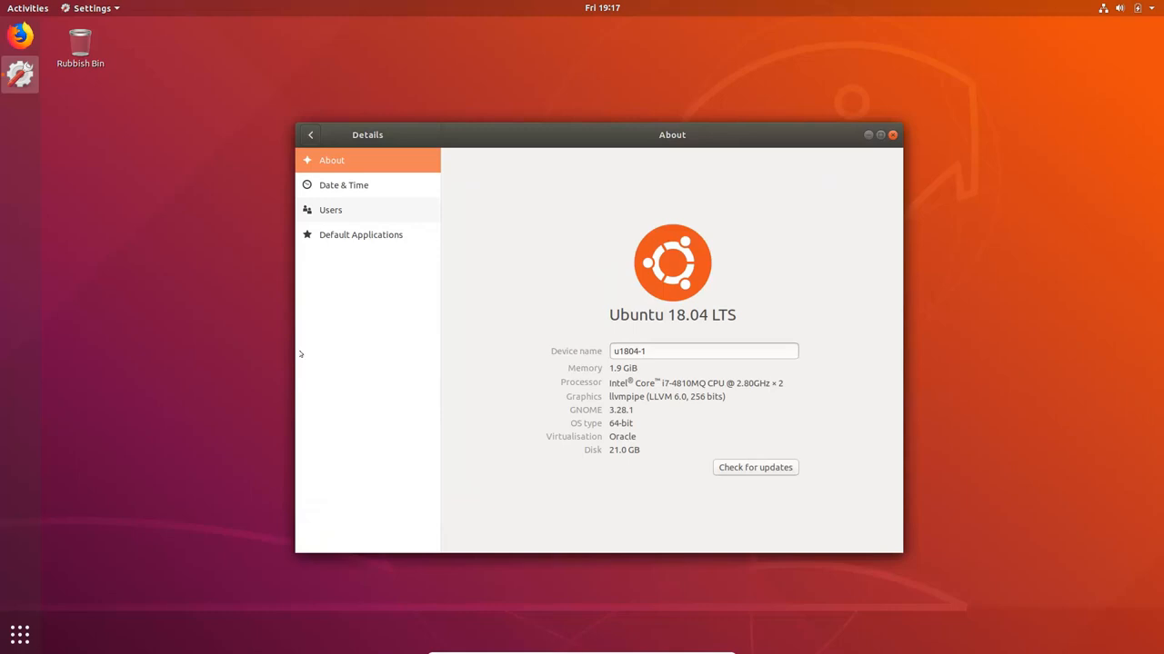
{"action": "left_click", "coordinate": [310, 134]}
{"action": "left_click", "coordinate": [344, 509]}
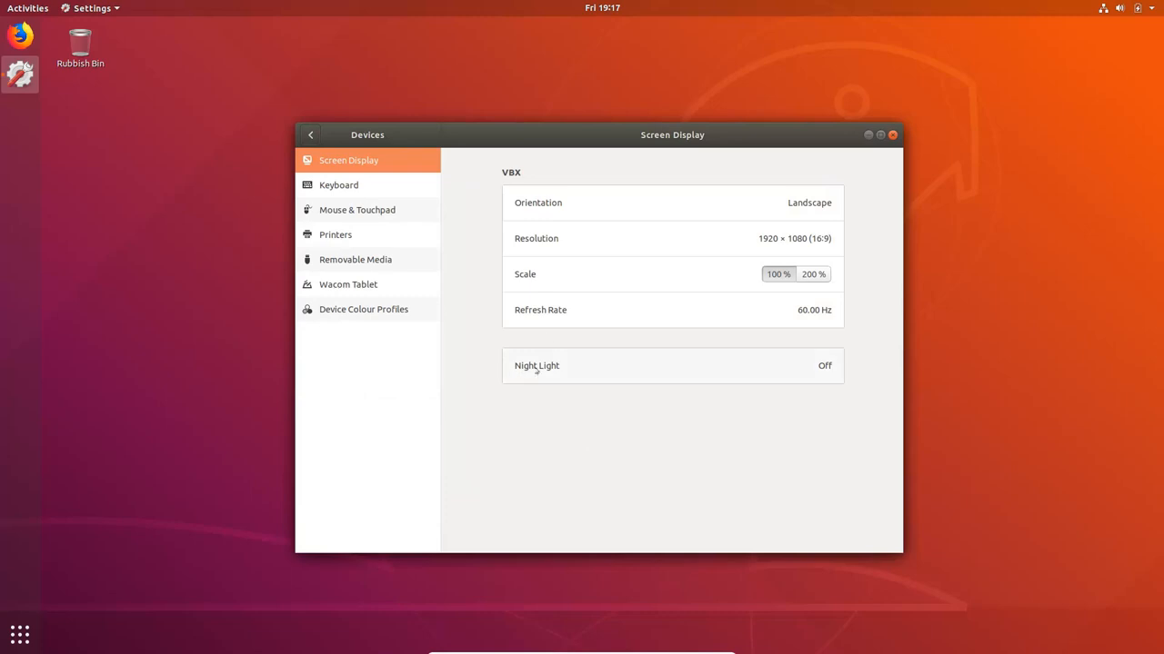
Turn on Night Light for the screen, keeping the Sunset to Sunrise schedule
{"action": "left_click", "coordinate": [754, 369]}
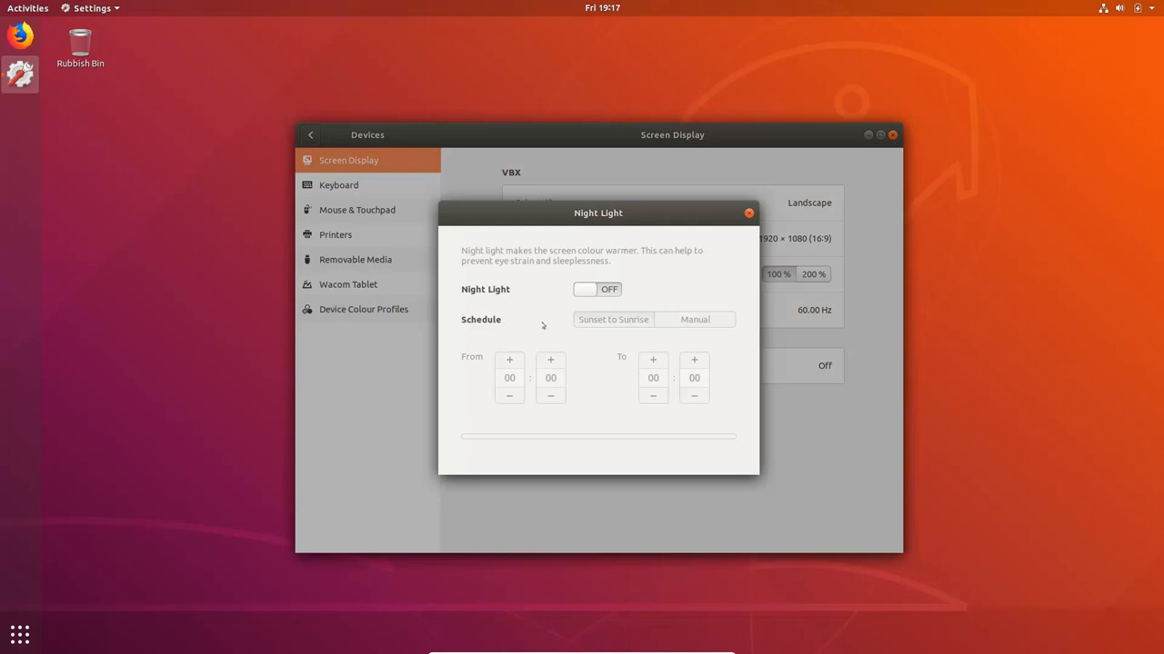
{"action": "left_click", "coordinate": [609, 291]}
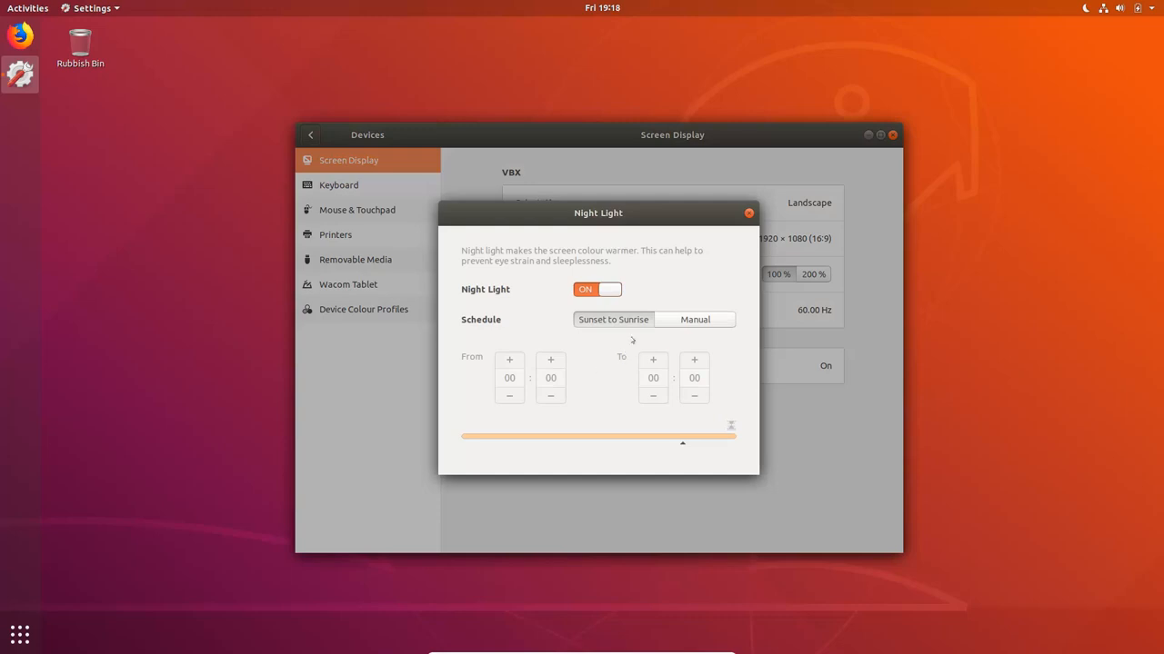
{"action": "left_click", "coordinate": [748, 213]}
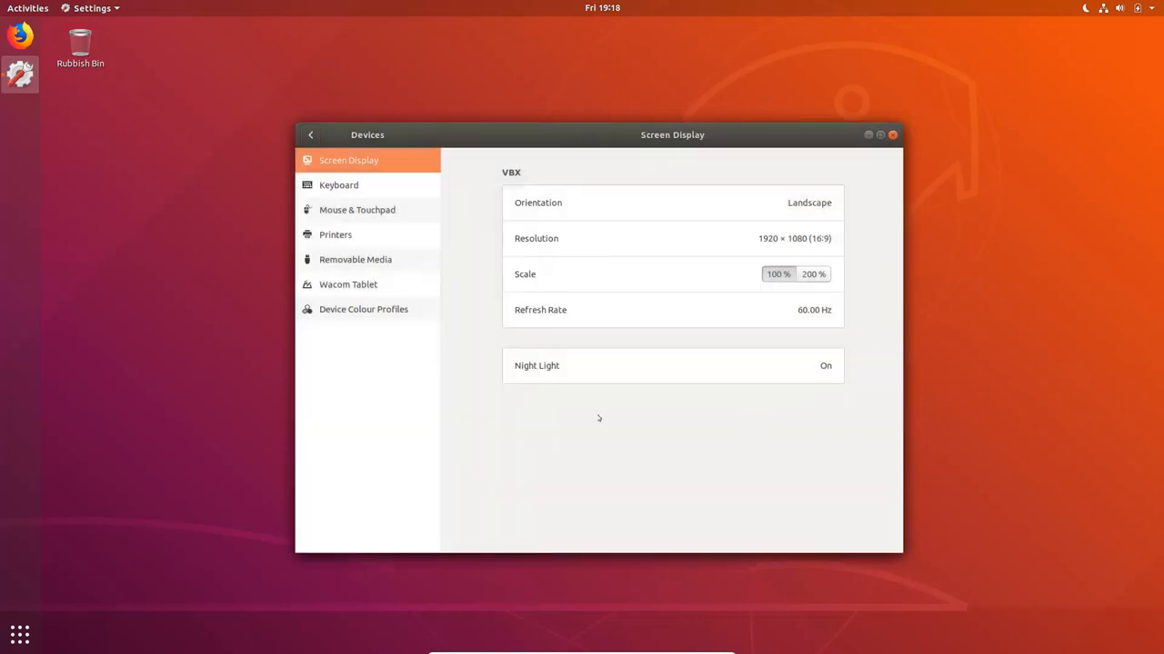
Close the settings window and open a terminal from the desktop
{"action": "left_click", "coordinate": [892, 134]}
{"action": "right_click", "coordinate": [370, 183]}
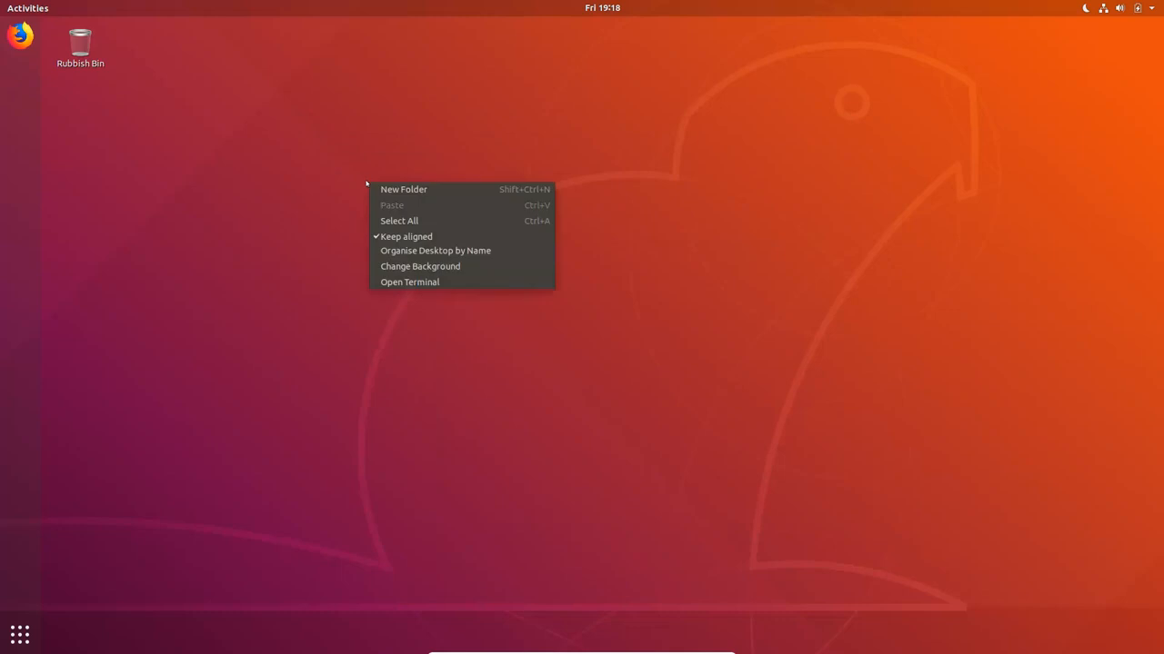
{"action": "left_click", "coordinate": [410, 283]}
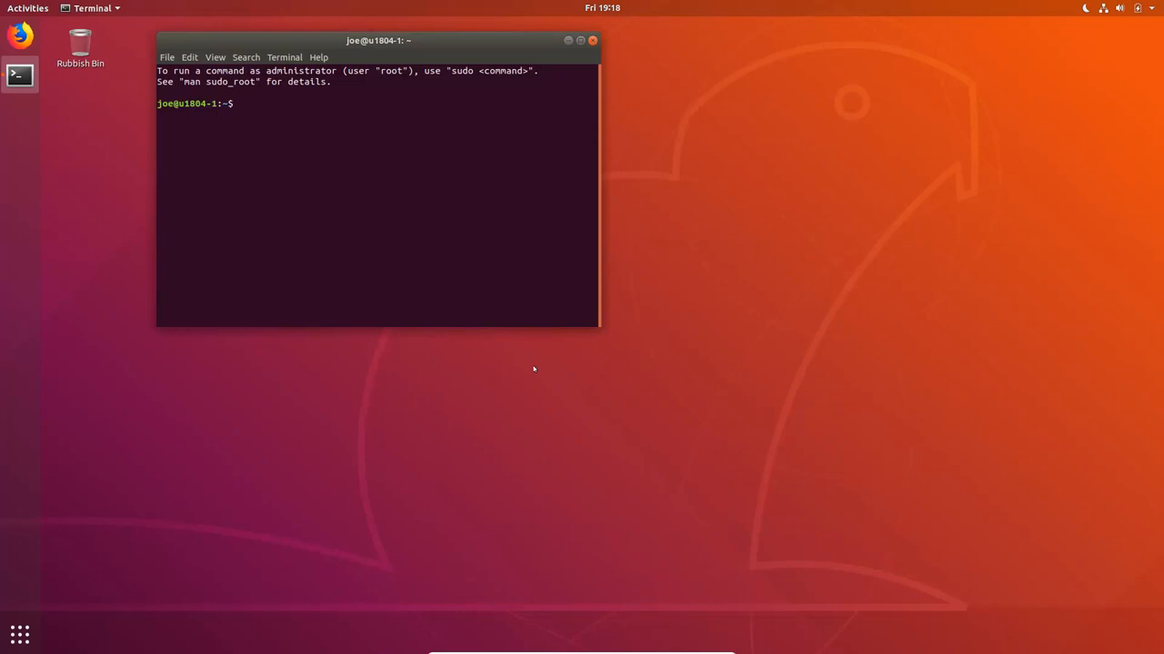
Switch to Firefox and search the web for pycharm
{"action": "left_click", "coordinate": [20, 35]}
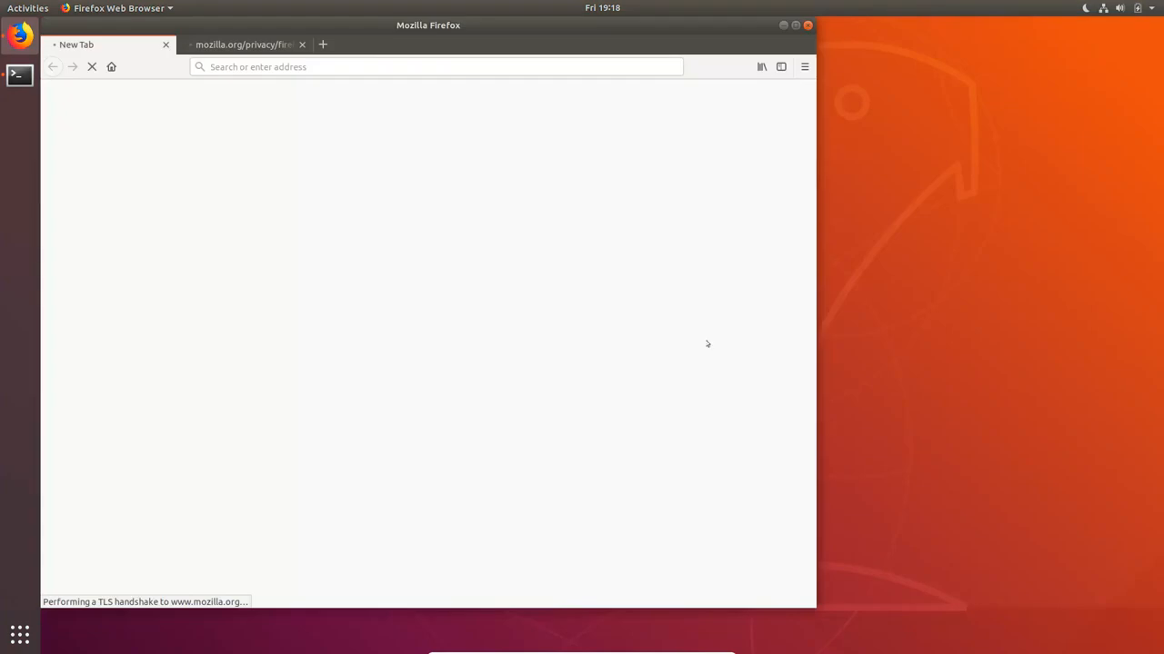
{"action": "left_click", "coordinate": [339, 64]}
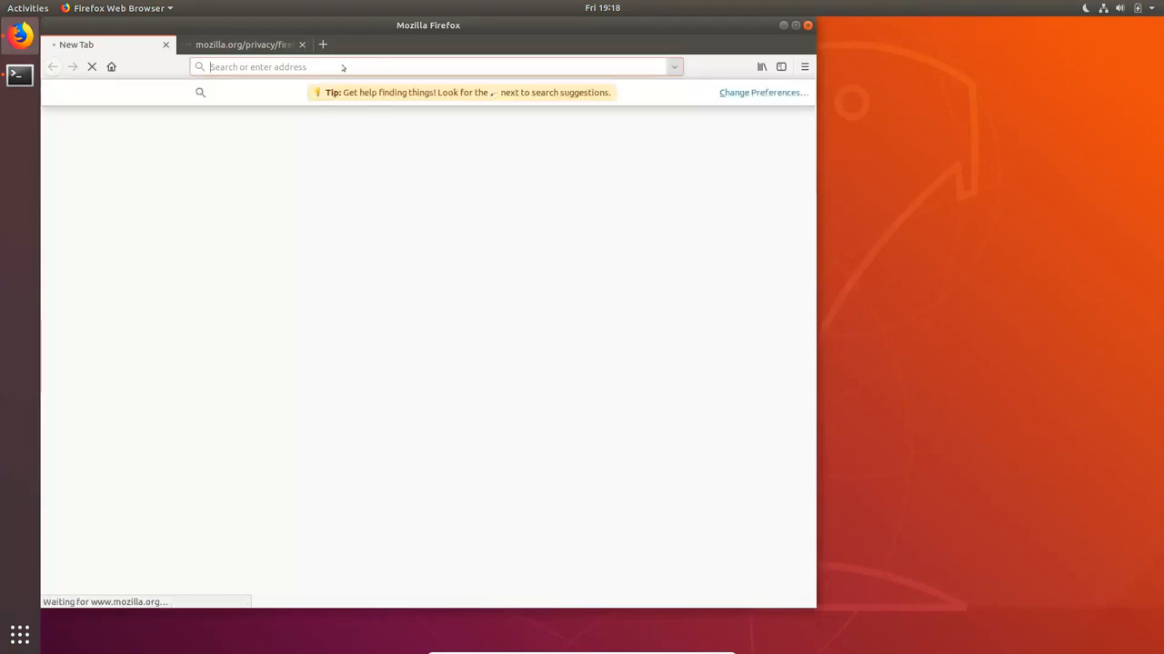
{"action": "type", "text": "py"}
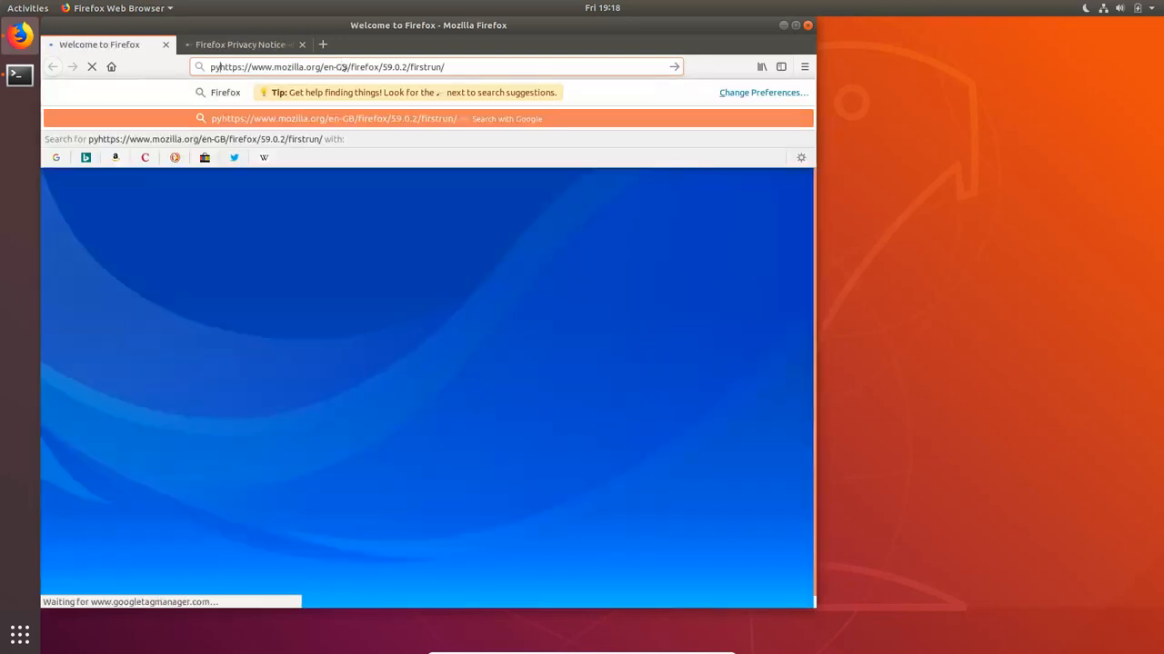
{"action": "left_click", "coordinate": [463, 66]}
{"action": "key", "text": "ctrl+a"}
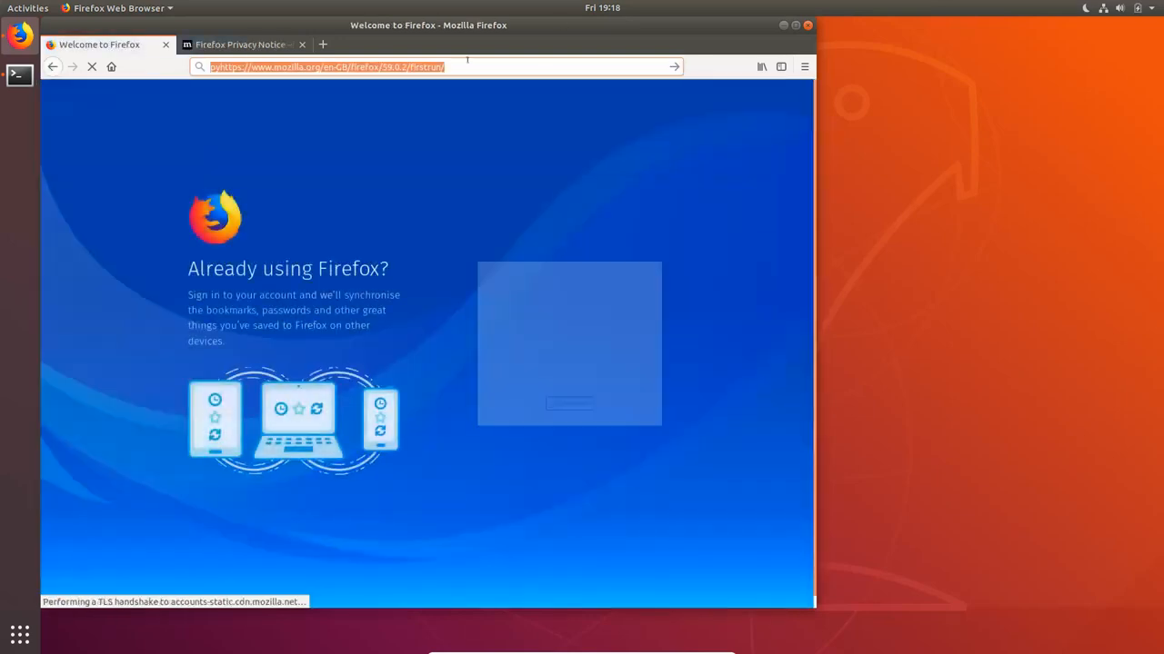
{"action": "key", "text": "BackSpace"}
{"action": "type", "text": "pycharm"}
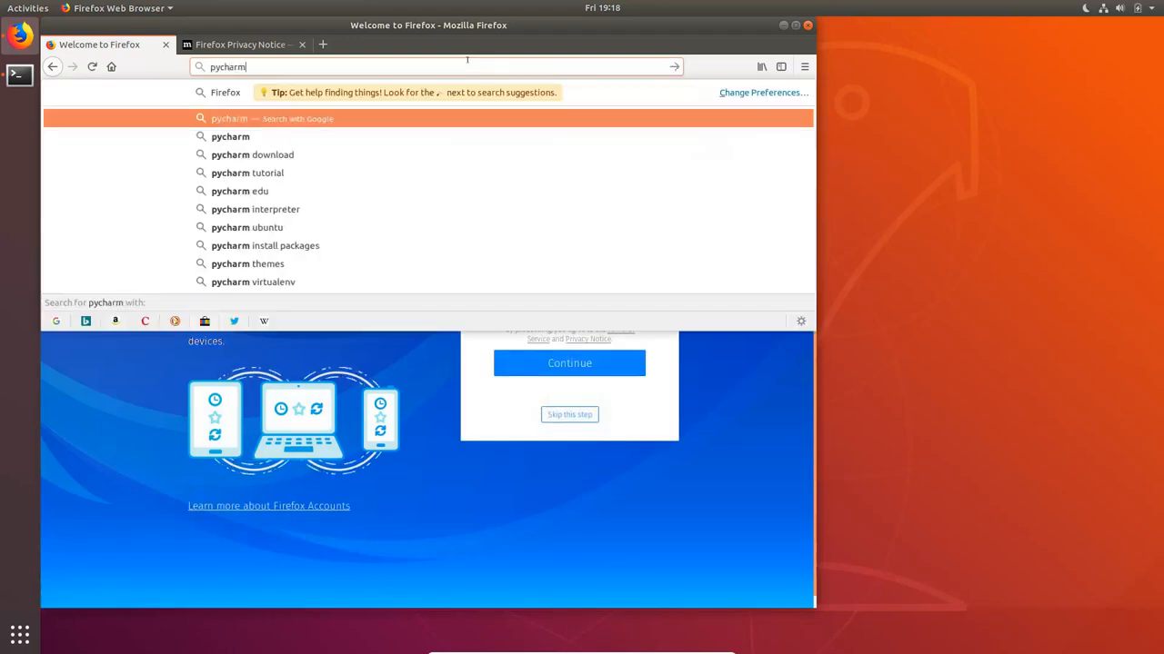
{"action": "key", "text": "Return"}
Open the JetBrains PyCharm site's Linux download page and find the snap installation command for Ubuntu
{"action": "left_click", "coordinate": [179, 298]}
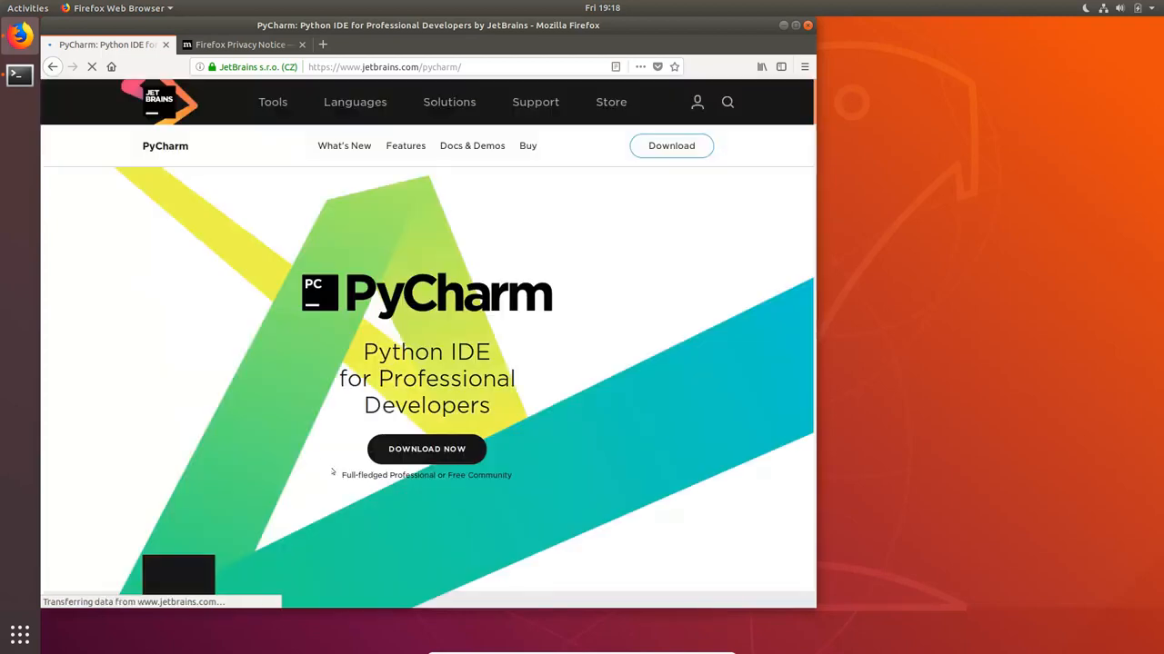
{"action": "scroll", "coordinate": [381, 382], "scroll_direction": "down", "scroll_amount": 4}
{"action": "left_click", "coordinate": [435, 280]}
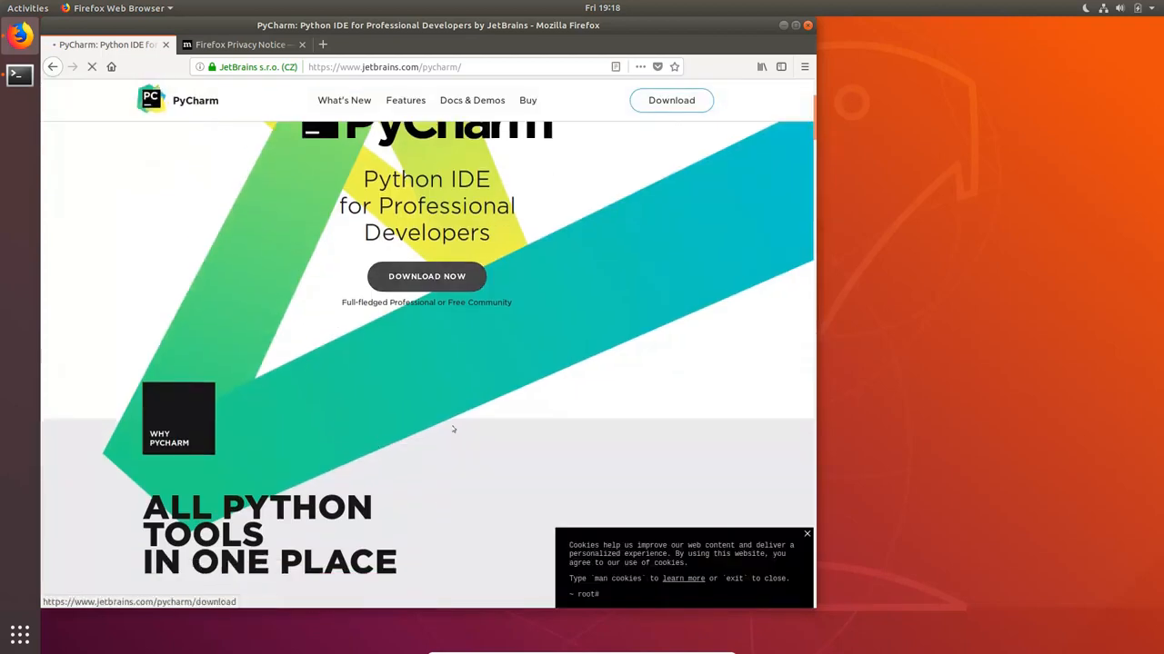
{"action": "scroll", "coordinate": [452, 428], "scroll_direction": "down", "scroll_amount": 5}
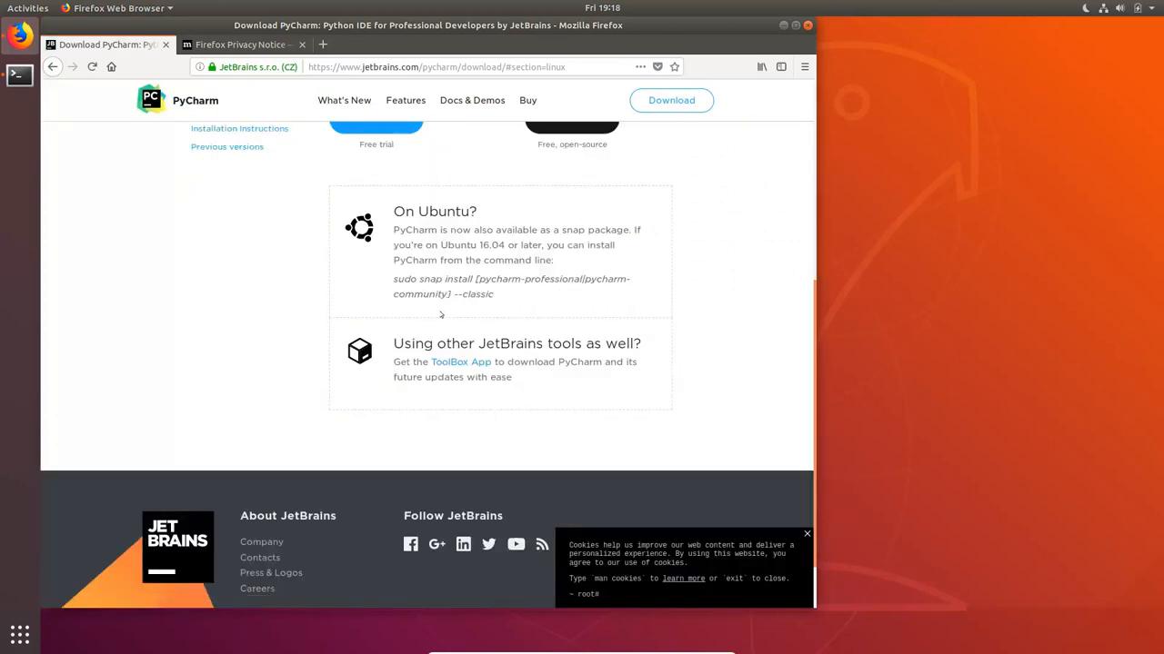
Switch to the terminal, place it beside the instructions, run "sudo snap install pycharm-community --classic" and authorise it with the account password
{"action": "left_click", "coordinate": [19, 75]}
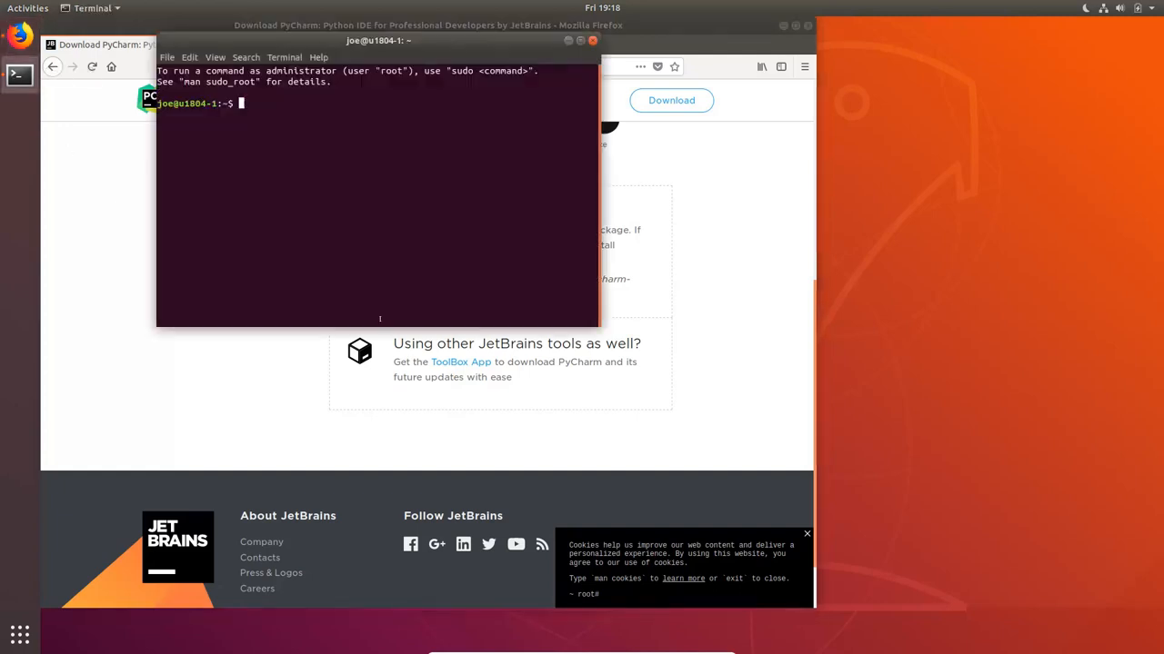
{"action": "left_click_drag", "start_coordinate": [355, 40], "coordinate": [833, 213]}
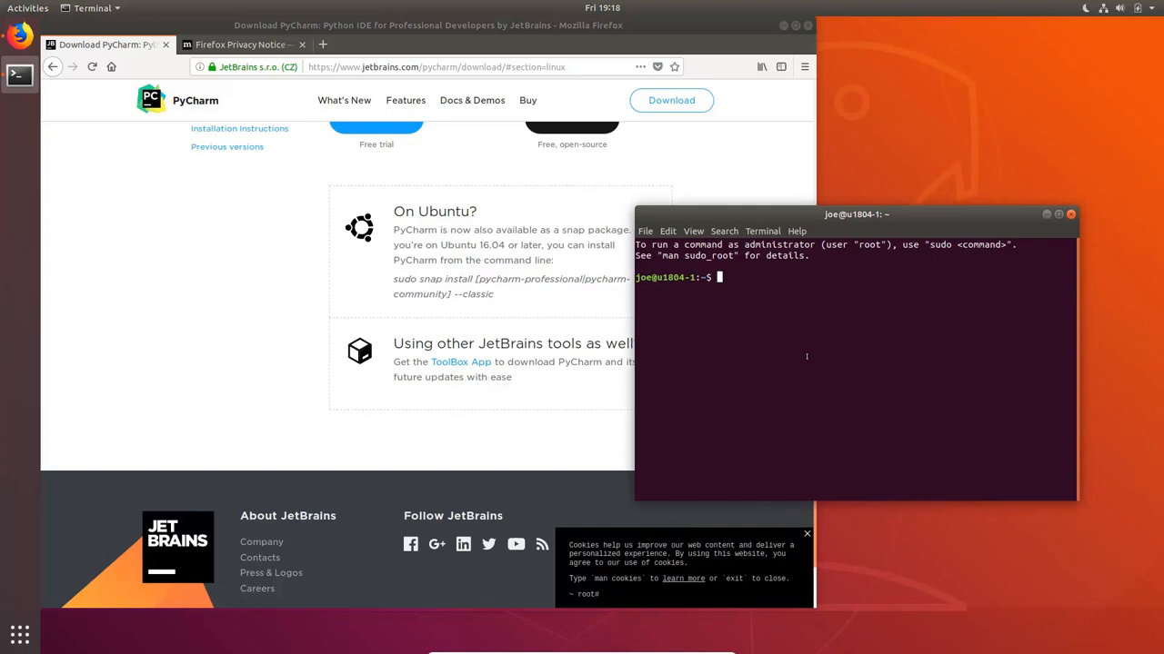
{"action": "type", "text": "sudo snap install pycharm"}
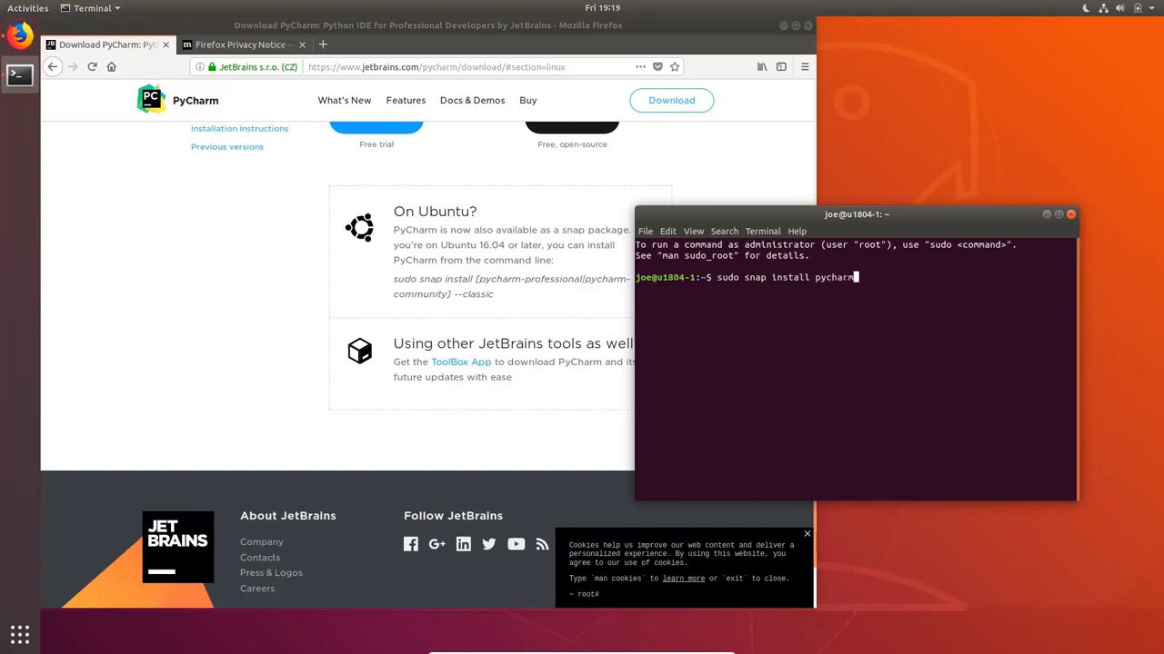
{"action": "type", "text": "-community --classic"}
{"action": "key", "text": "Return"}
{"action": "key", "text": "Return"}
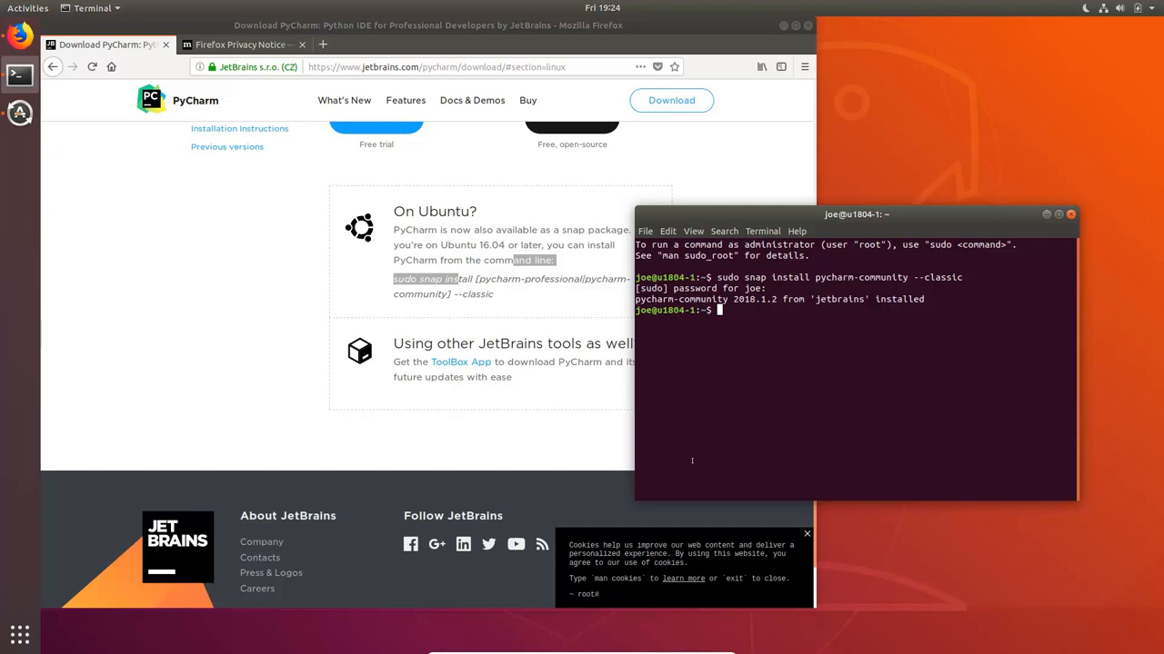
Launch PyCharm Community from the list of all installed applications
{"action": "left_click", "coordinate": [20, 633]}
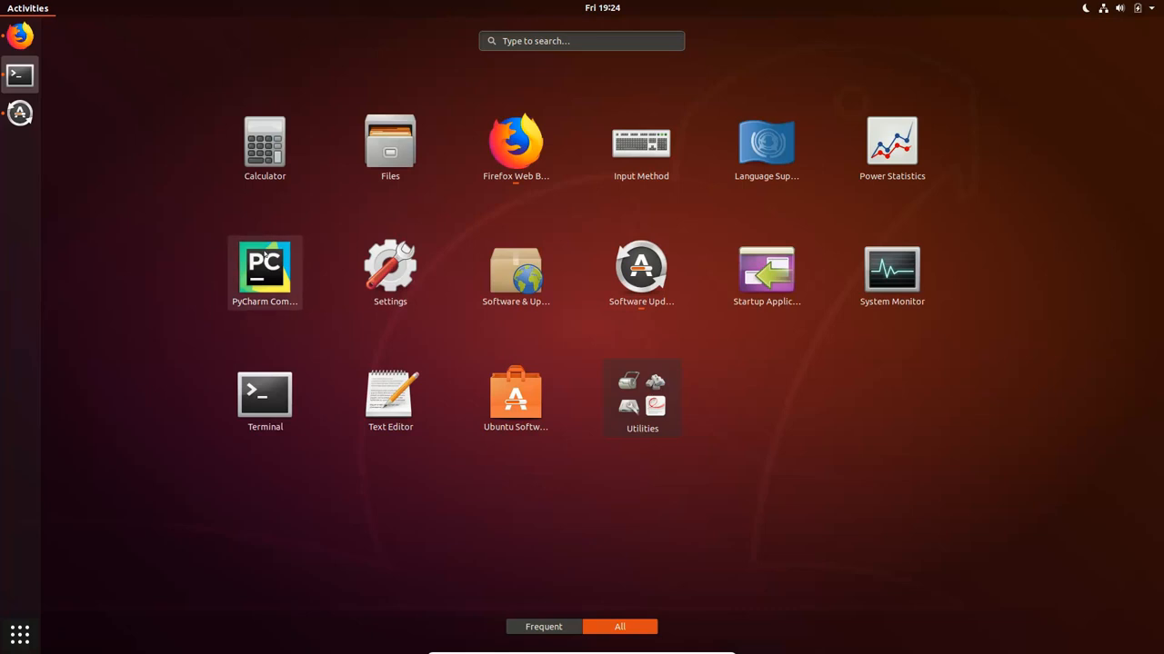
{"action": "left_click", "coordinate": [295, 299]}
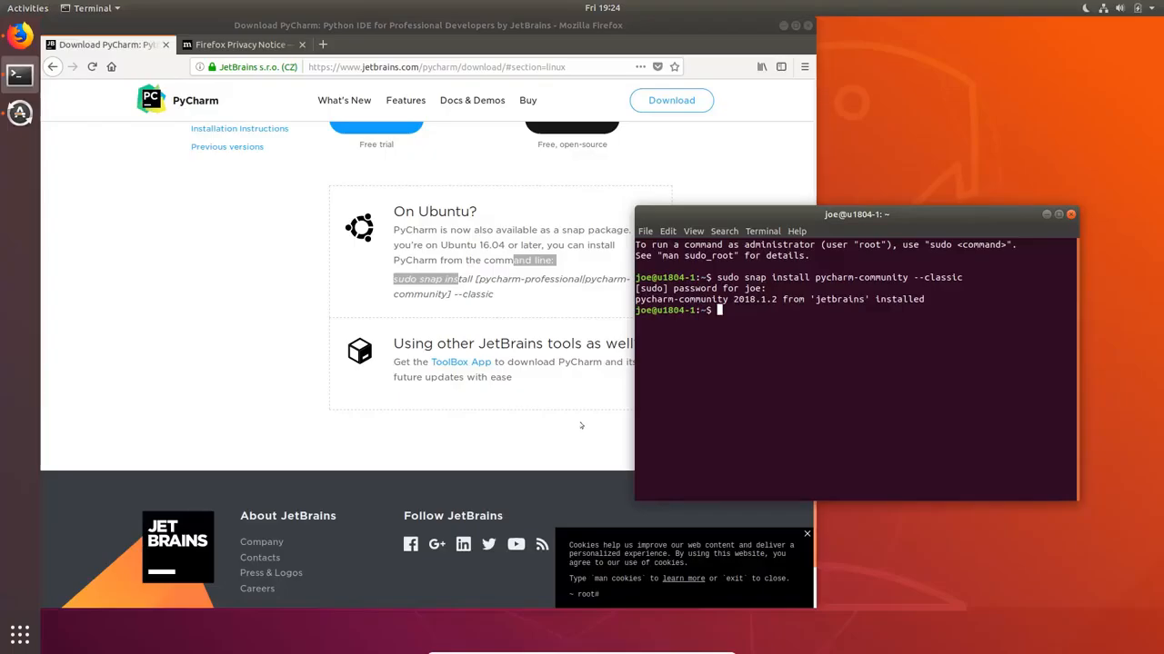